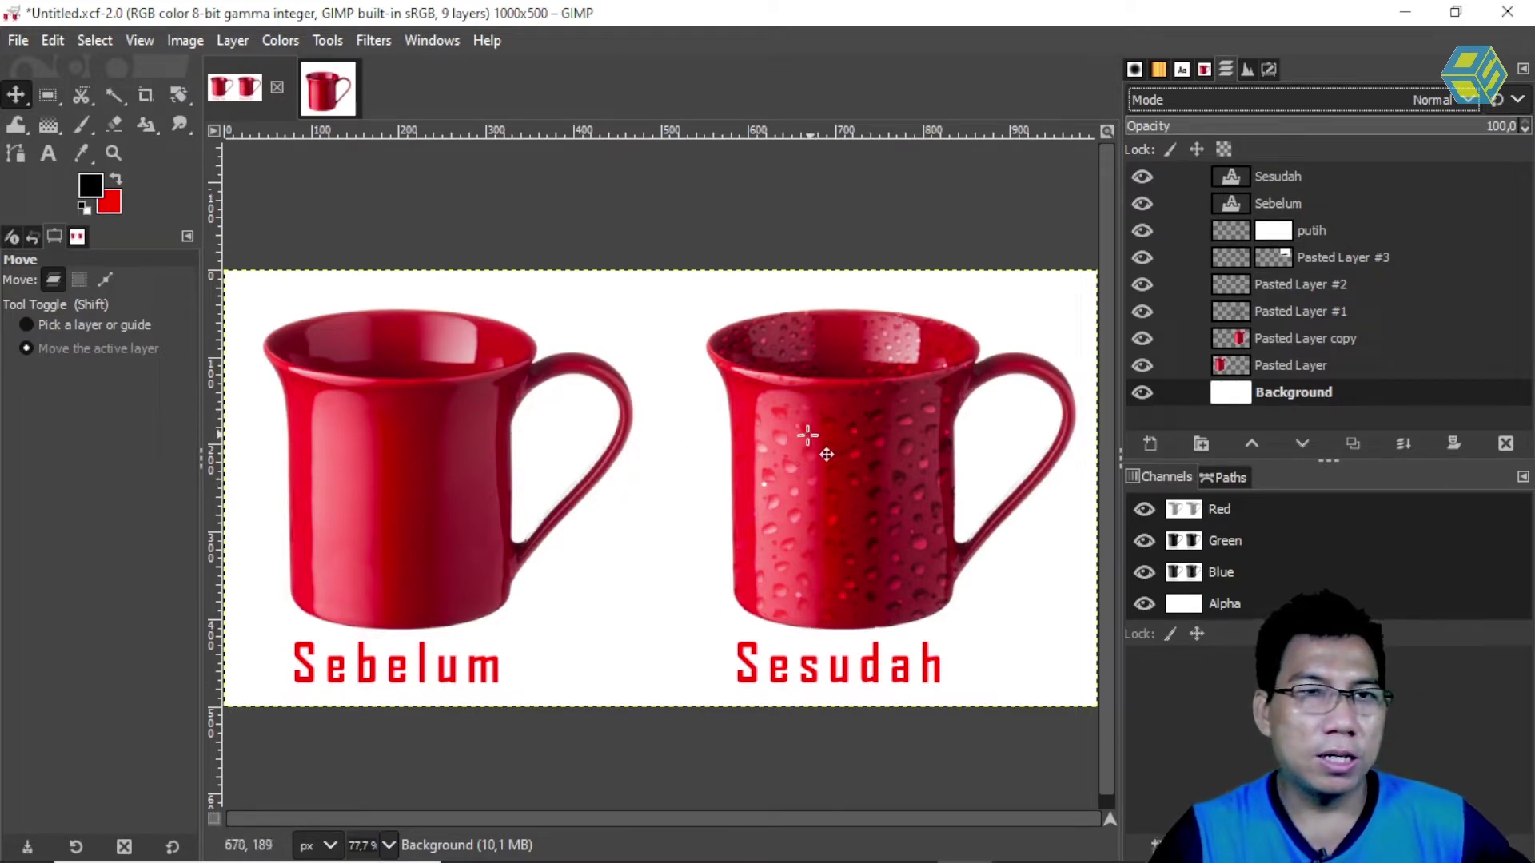
Step: Compare the before-and-after example with the plain red mug image, leaving the plain mug image active
{"action": "left_click", "coordinate": [339, 86]}
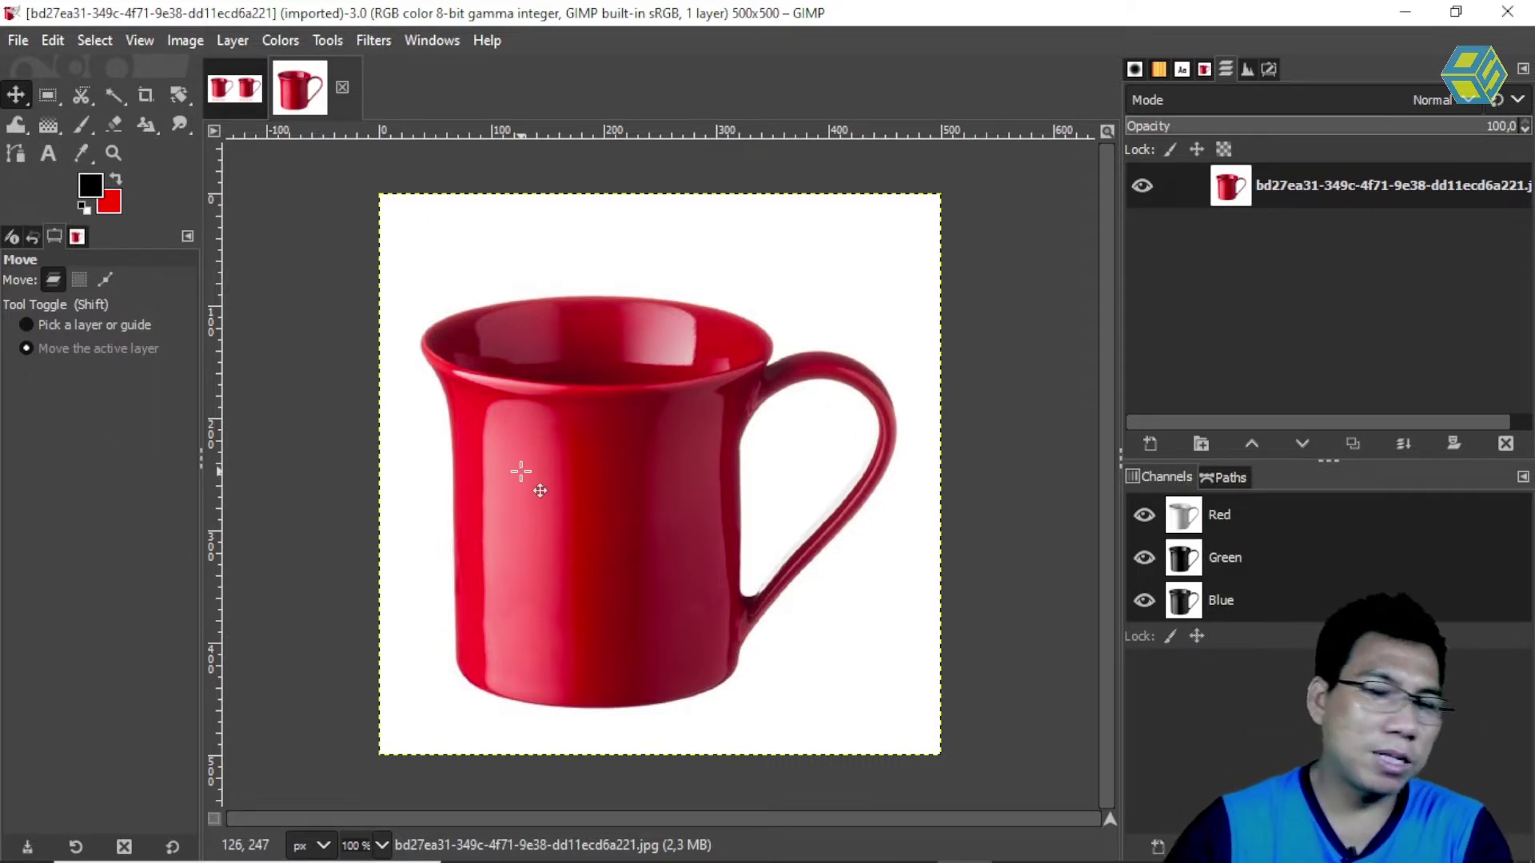
{"action": "left_click", "coordinate": [234, 86]}
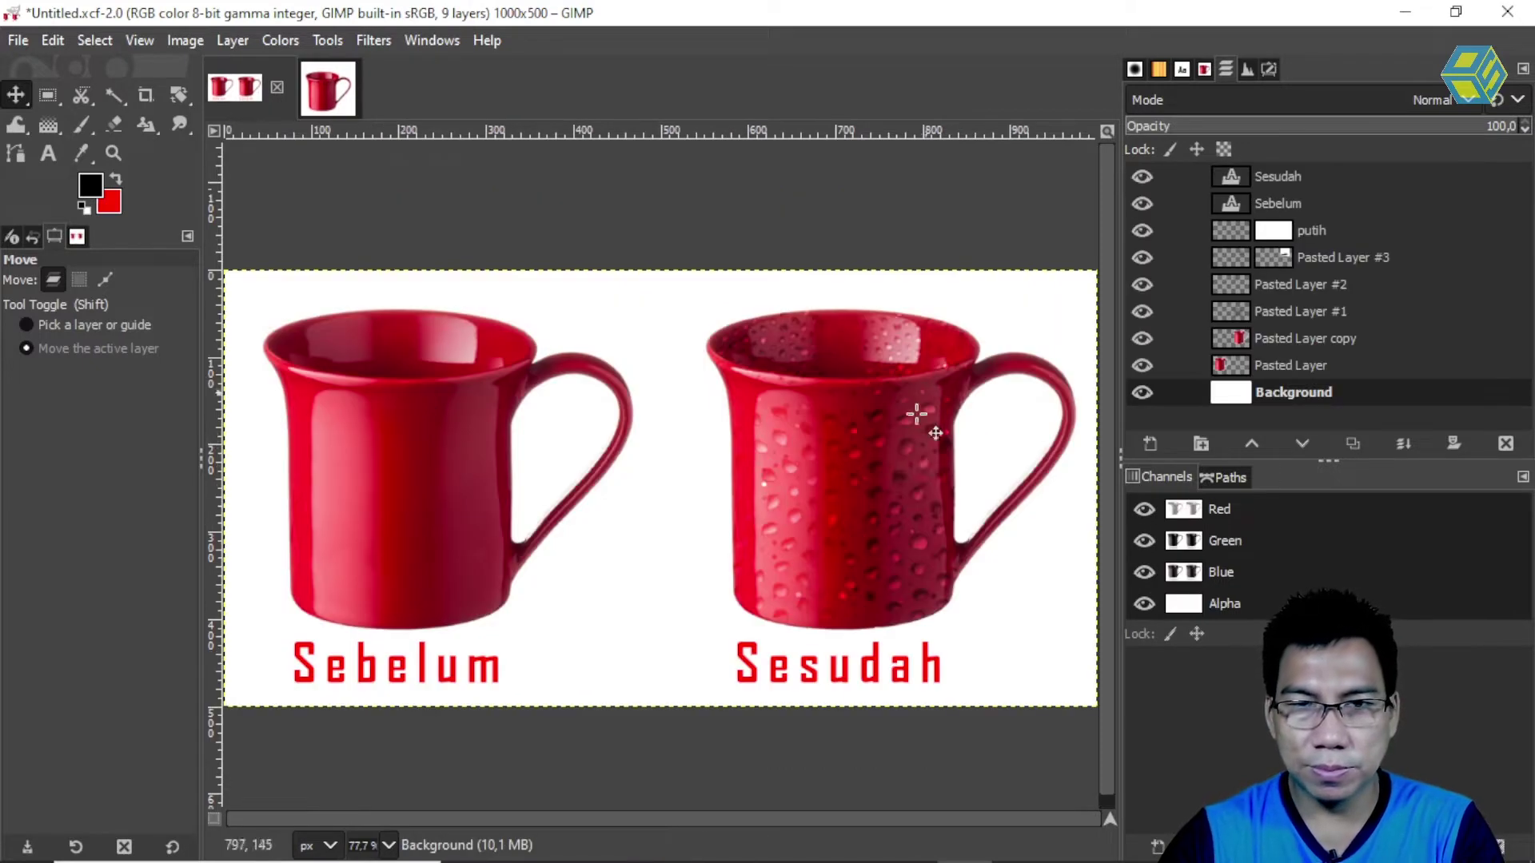
{"action": "left_click", "coordinate": [328, 94]}
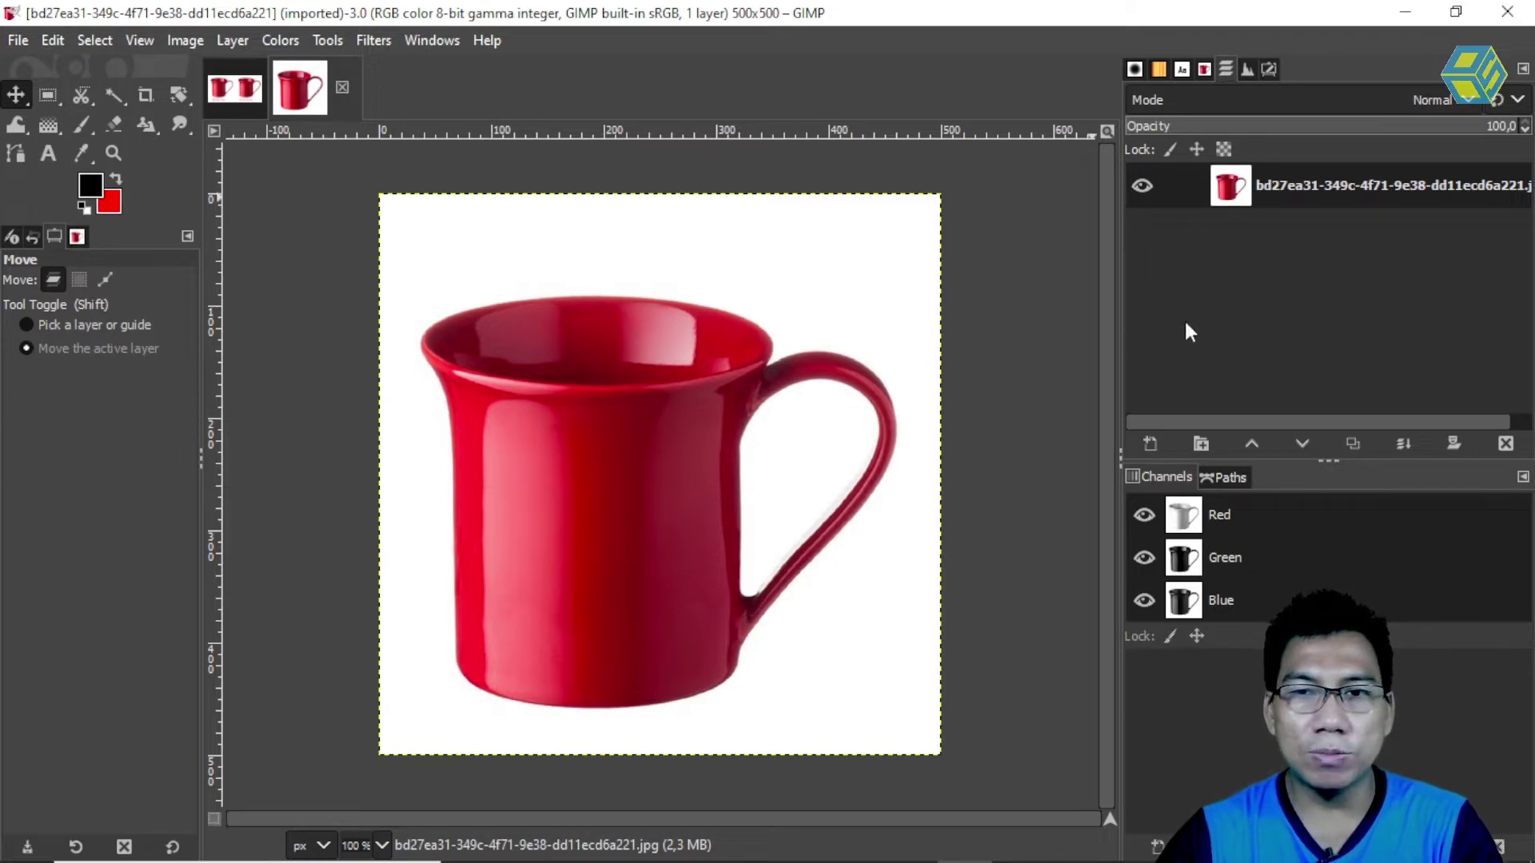
Step: Add a transparent layer named "titik embun" above the mug photo and keep it as the active layer
{"action": "left_click", "coordinate": [1151, 443]}
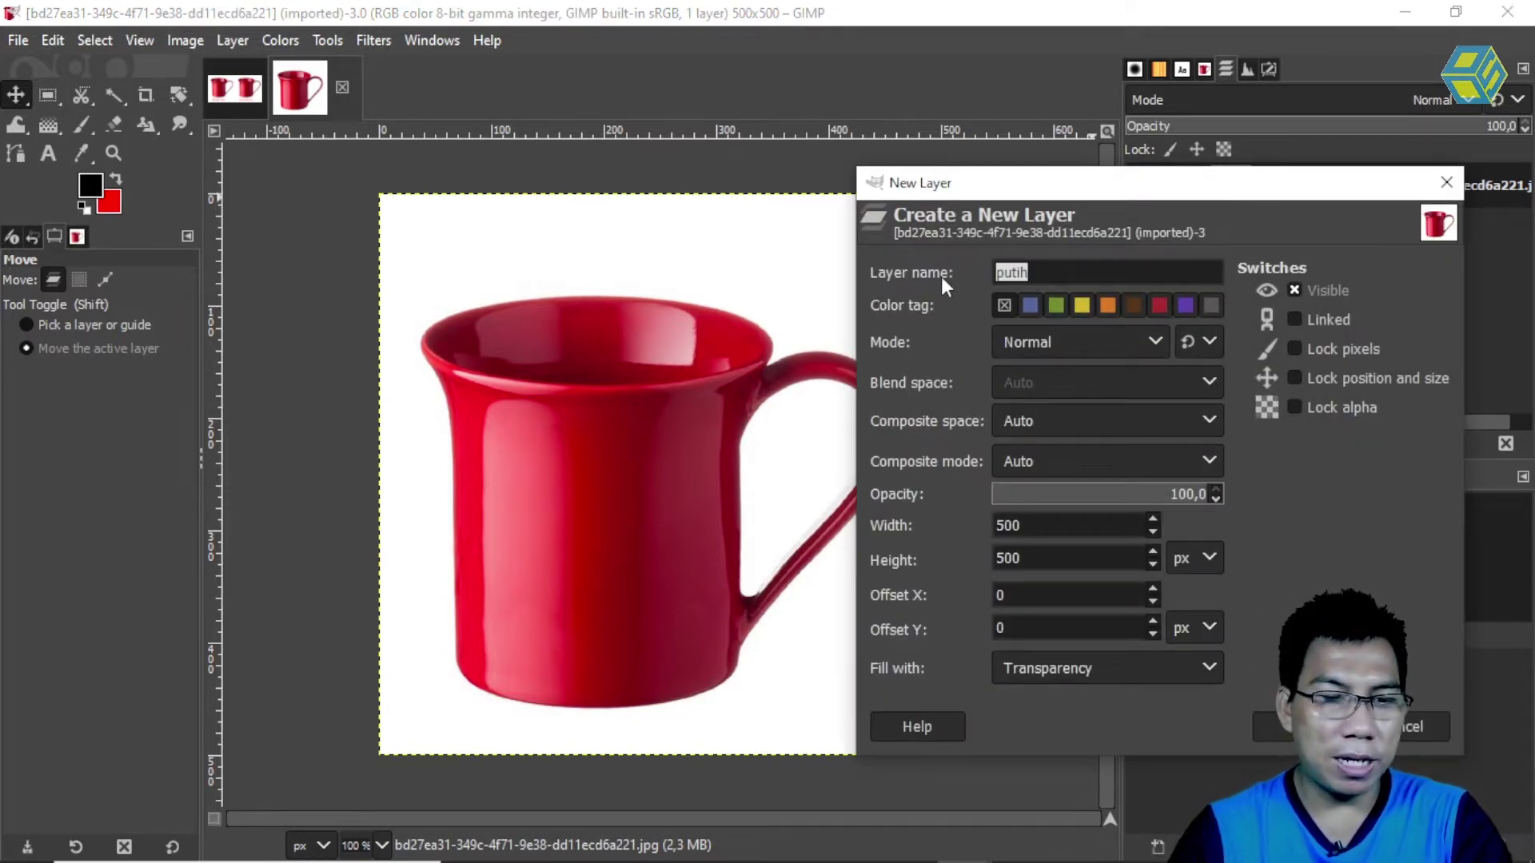
{"action": "type", "text": "t"}
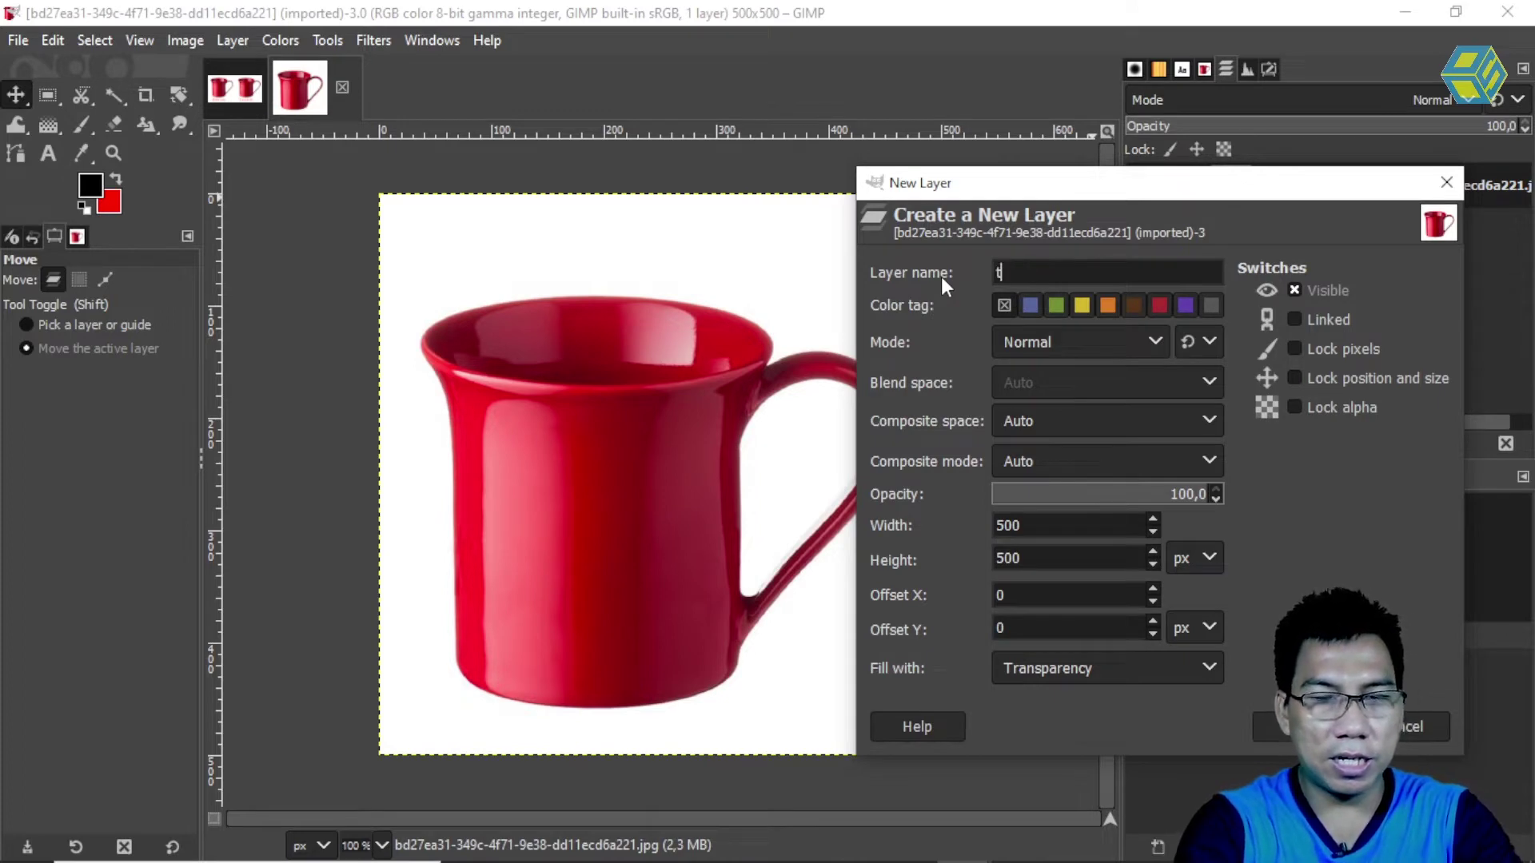
{"action": "type", "text": "itik "}
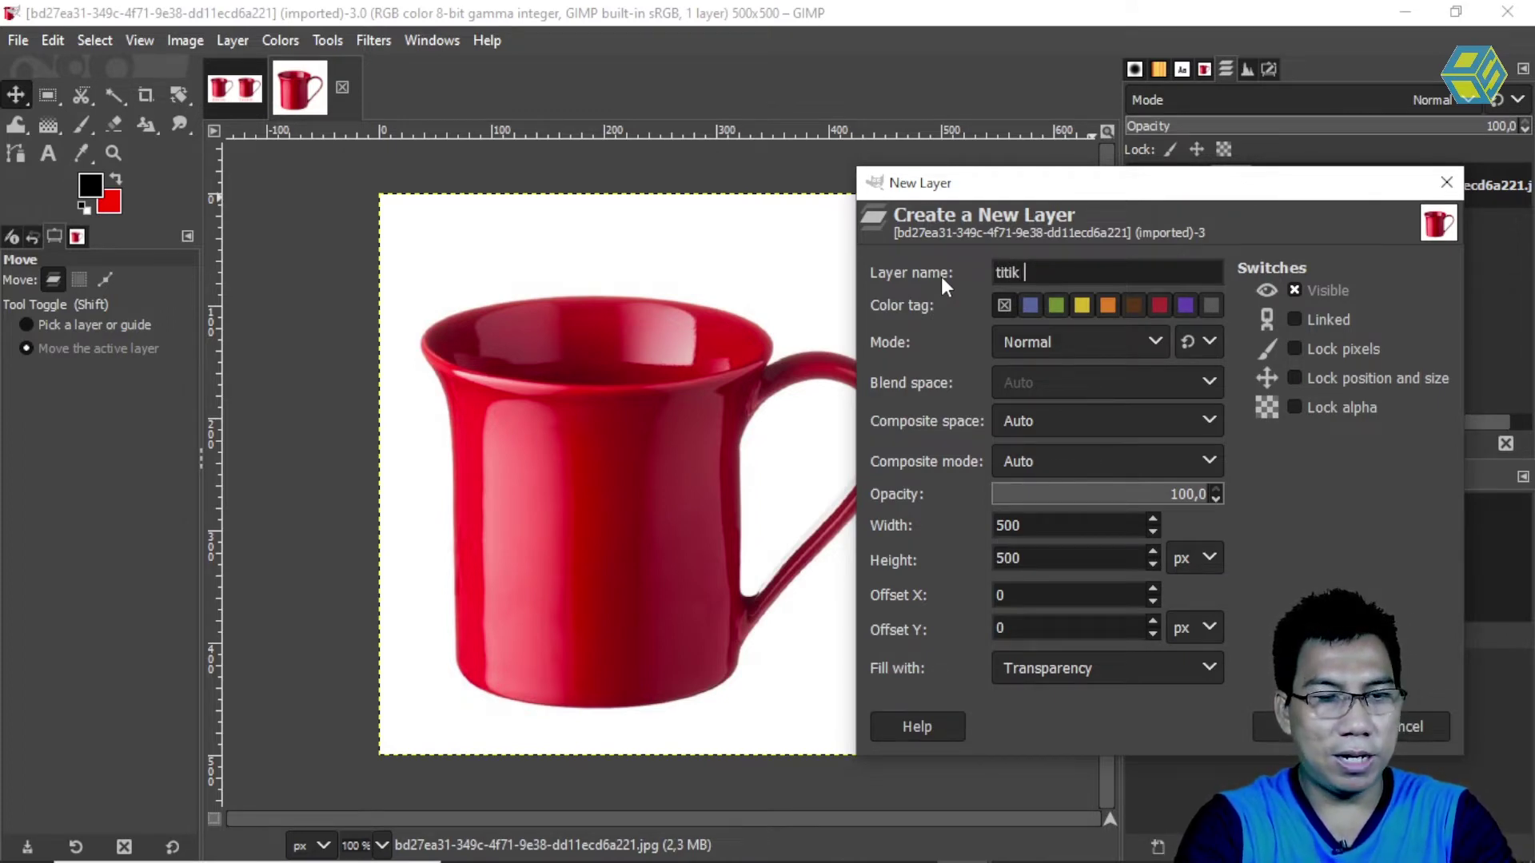
{"action": "type", "text": "embun"}
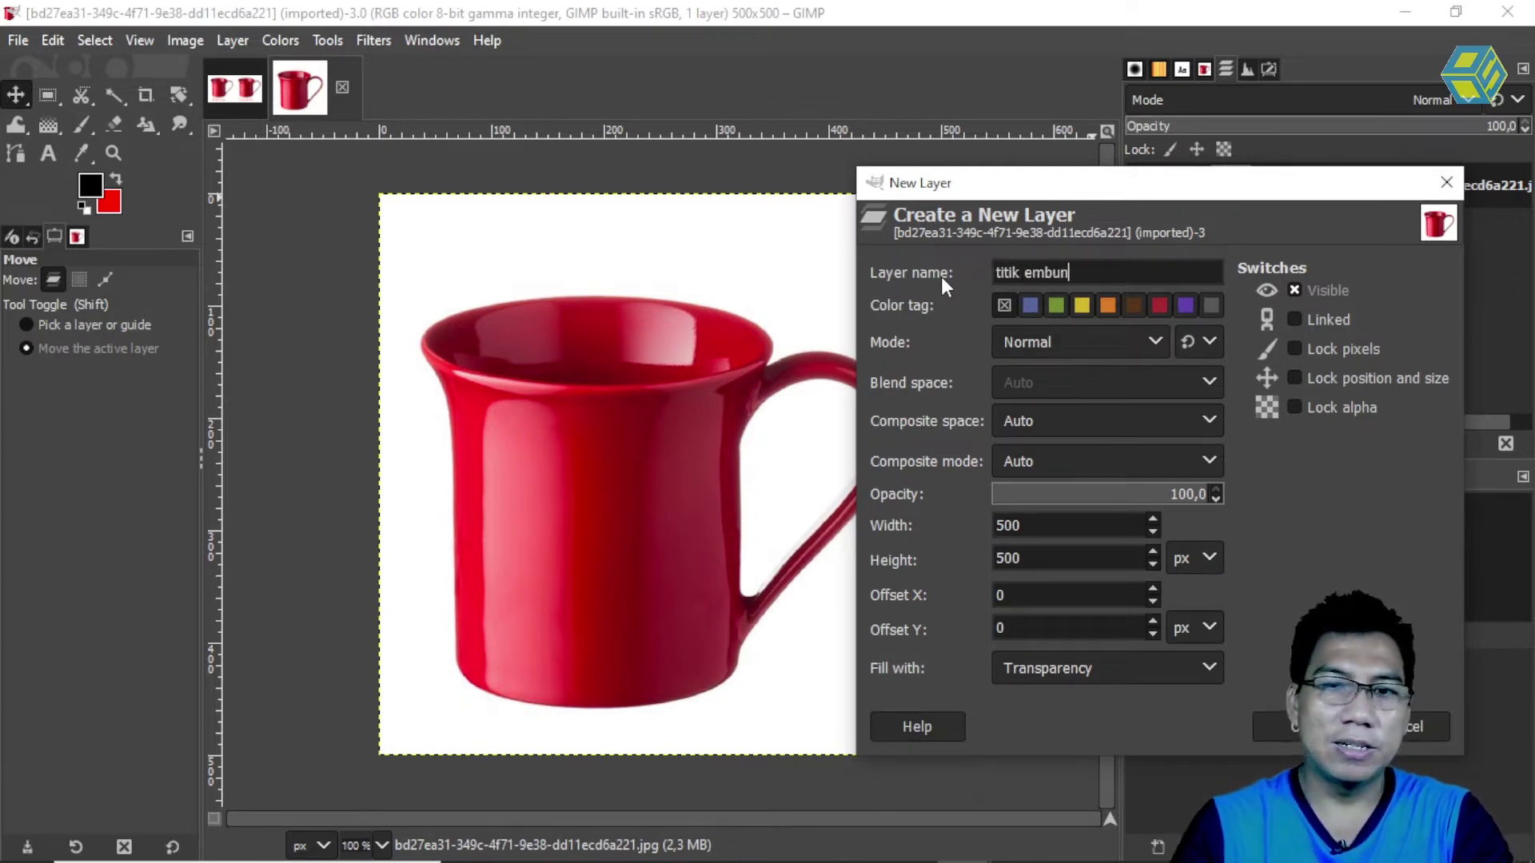
{"action": "left_click", "coordinate": [1300, 727]}
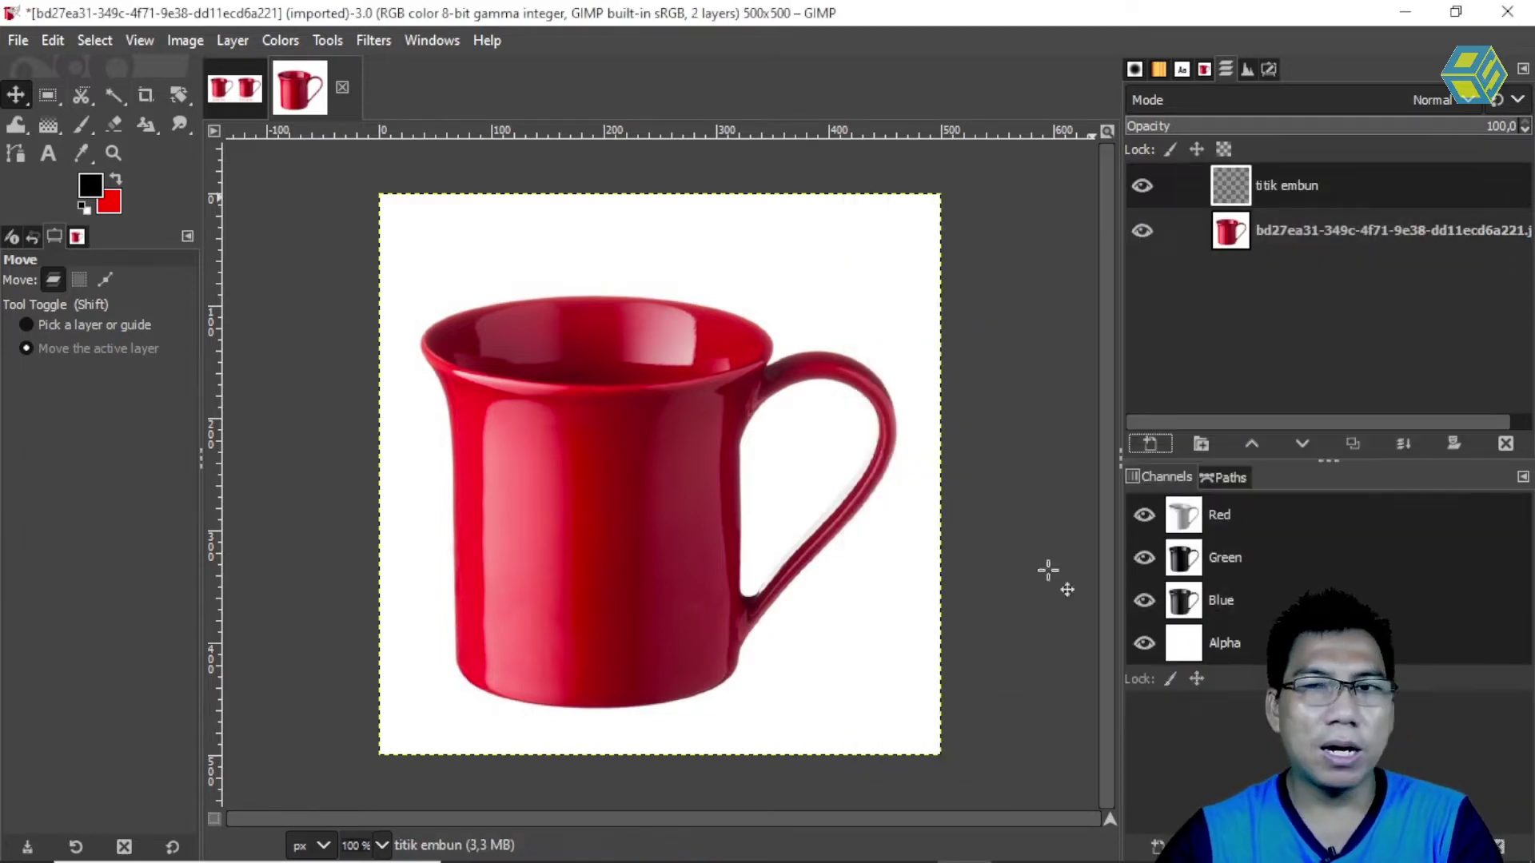
{"action": "left_click", "coordinate": [1281, 233]}
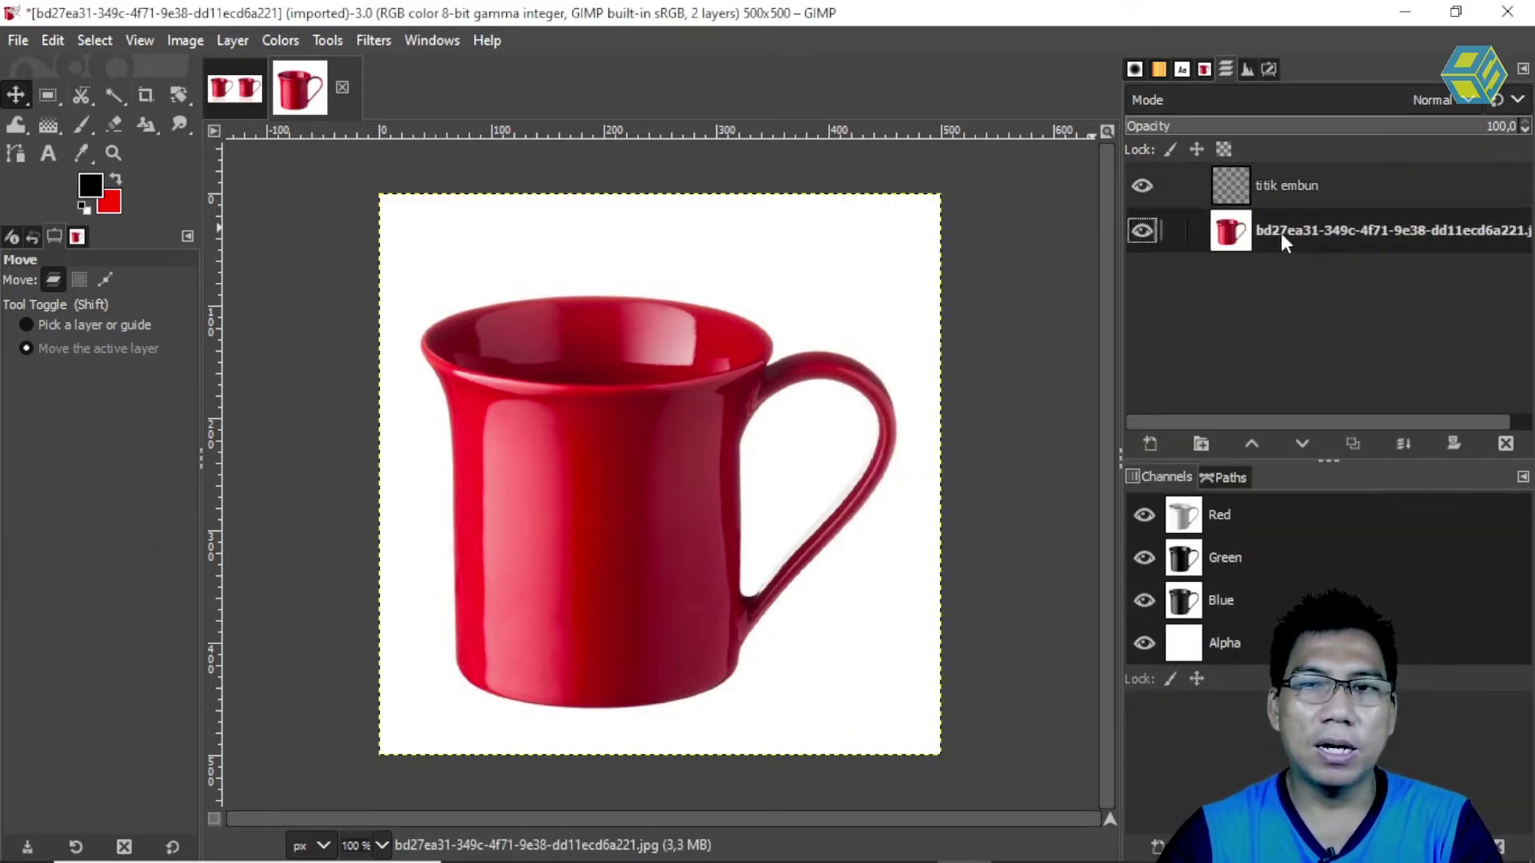
{"action": "left_click", "coordinate": [1284, 175]}
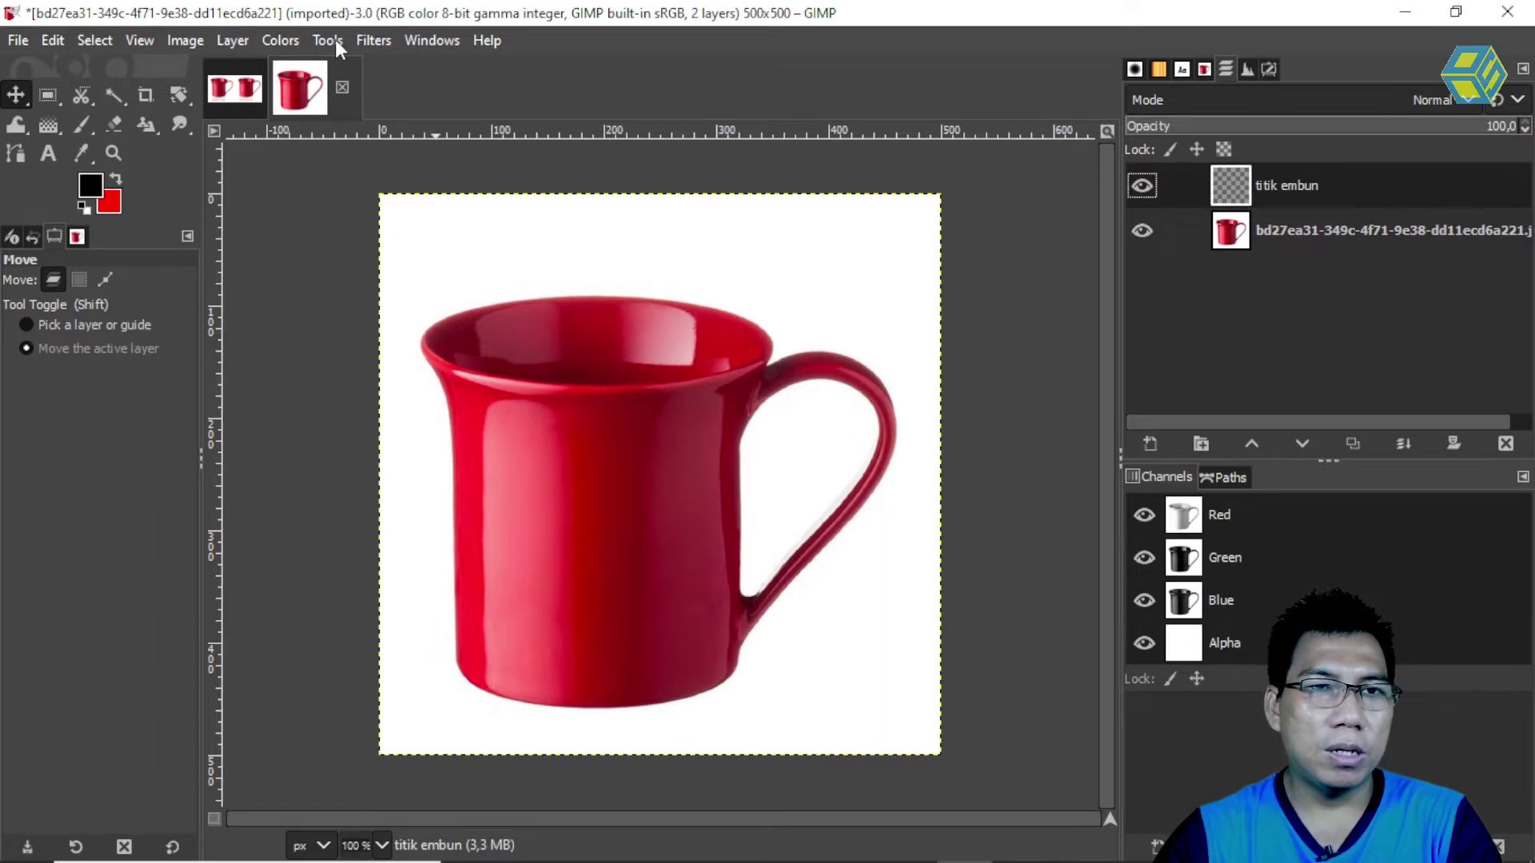
{"action": "left_click", "coordinate": [370, 40]}
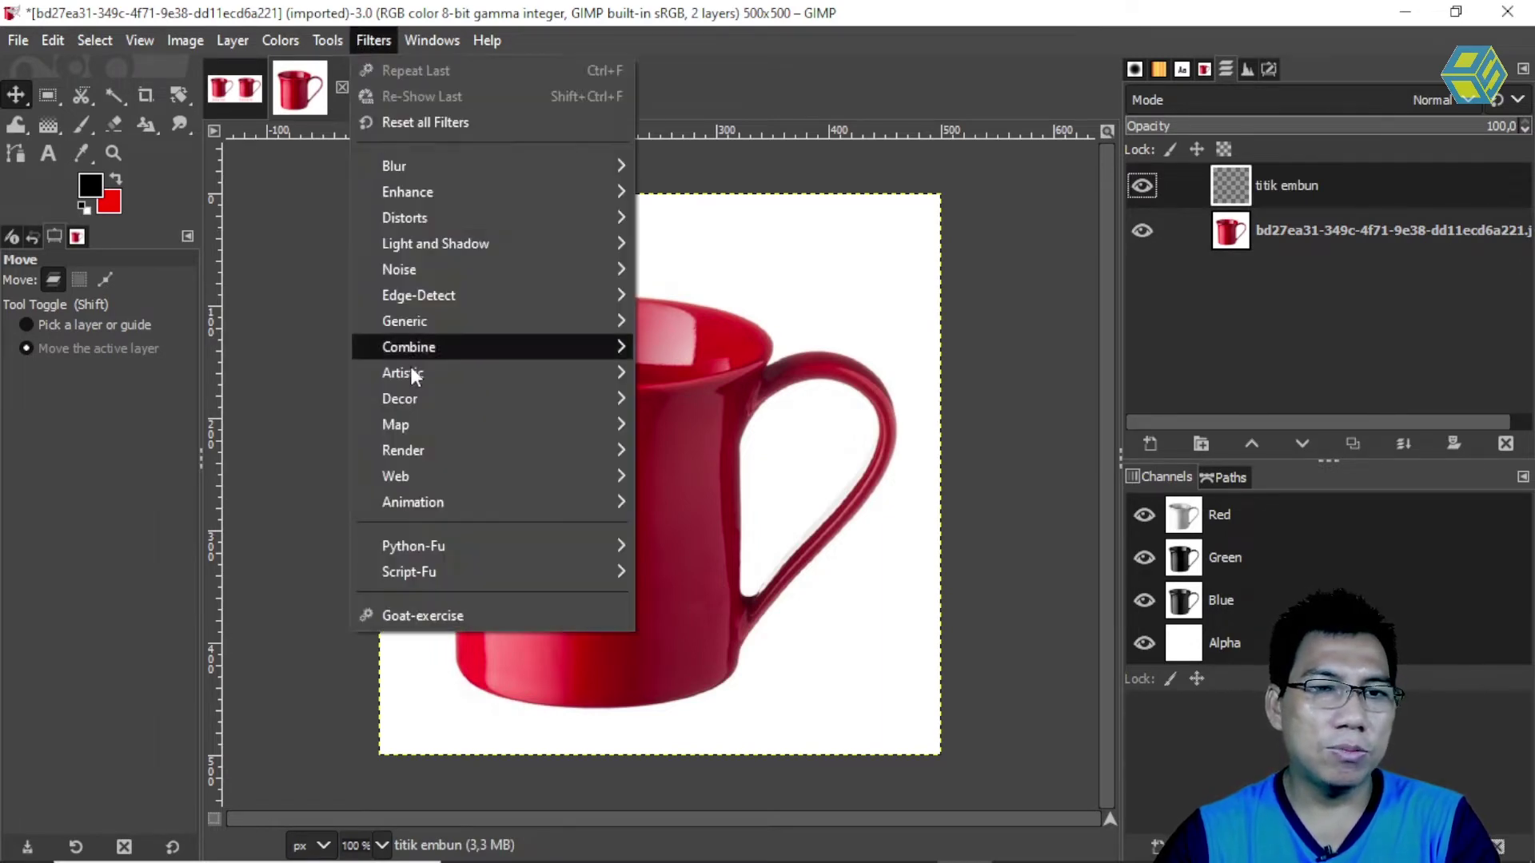
{"action": "mouse_move", "coordinate": [419, 453]}
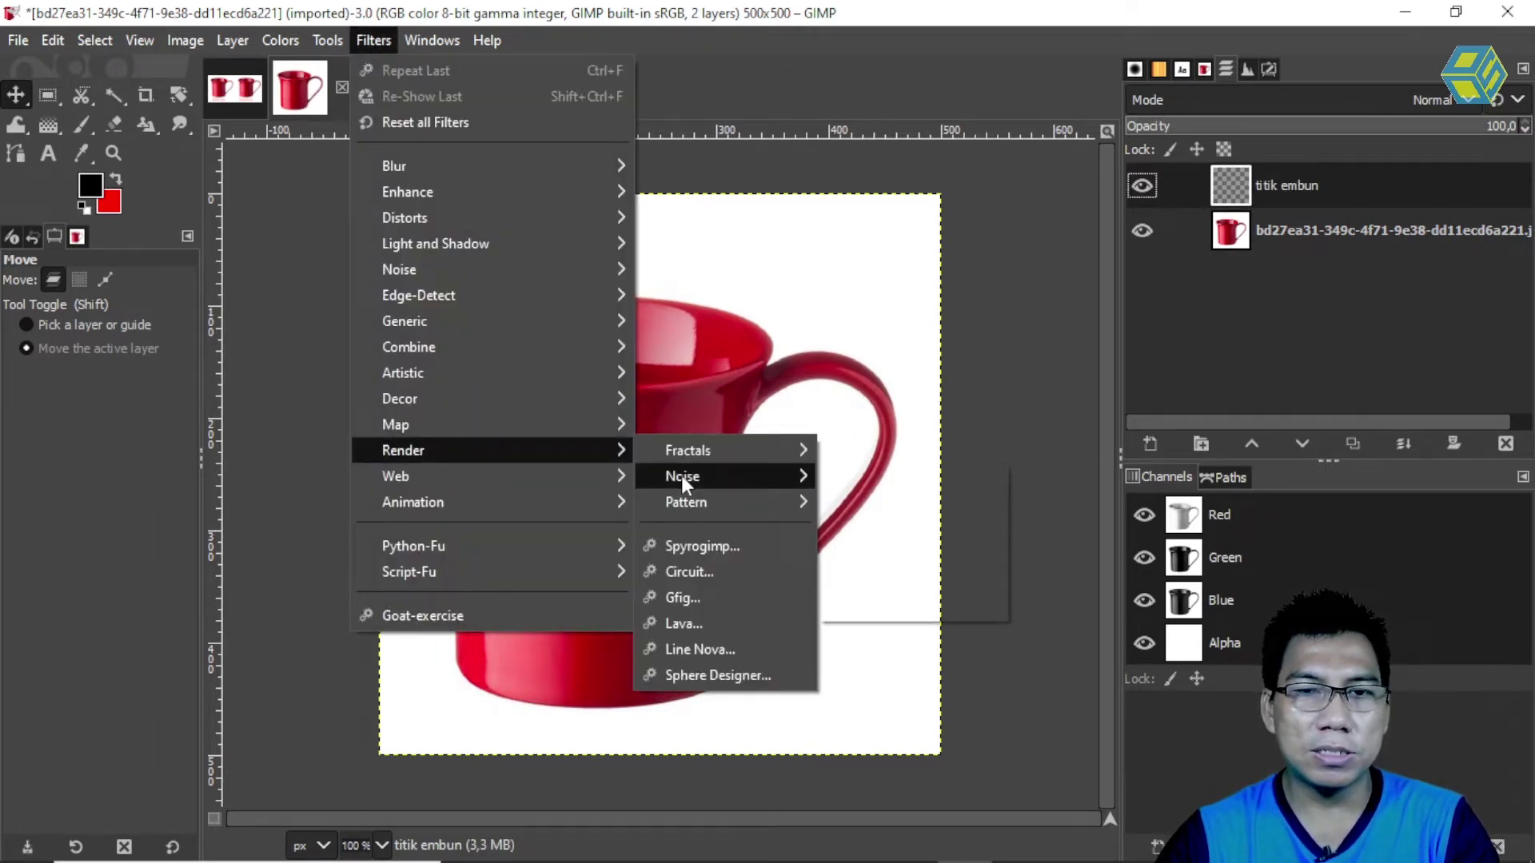
{"action": "mouse_move", "coordinate": [681, 477]}
{"action": "left_click", "coordinate": [916, 582]}
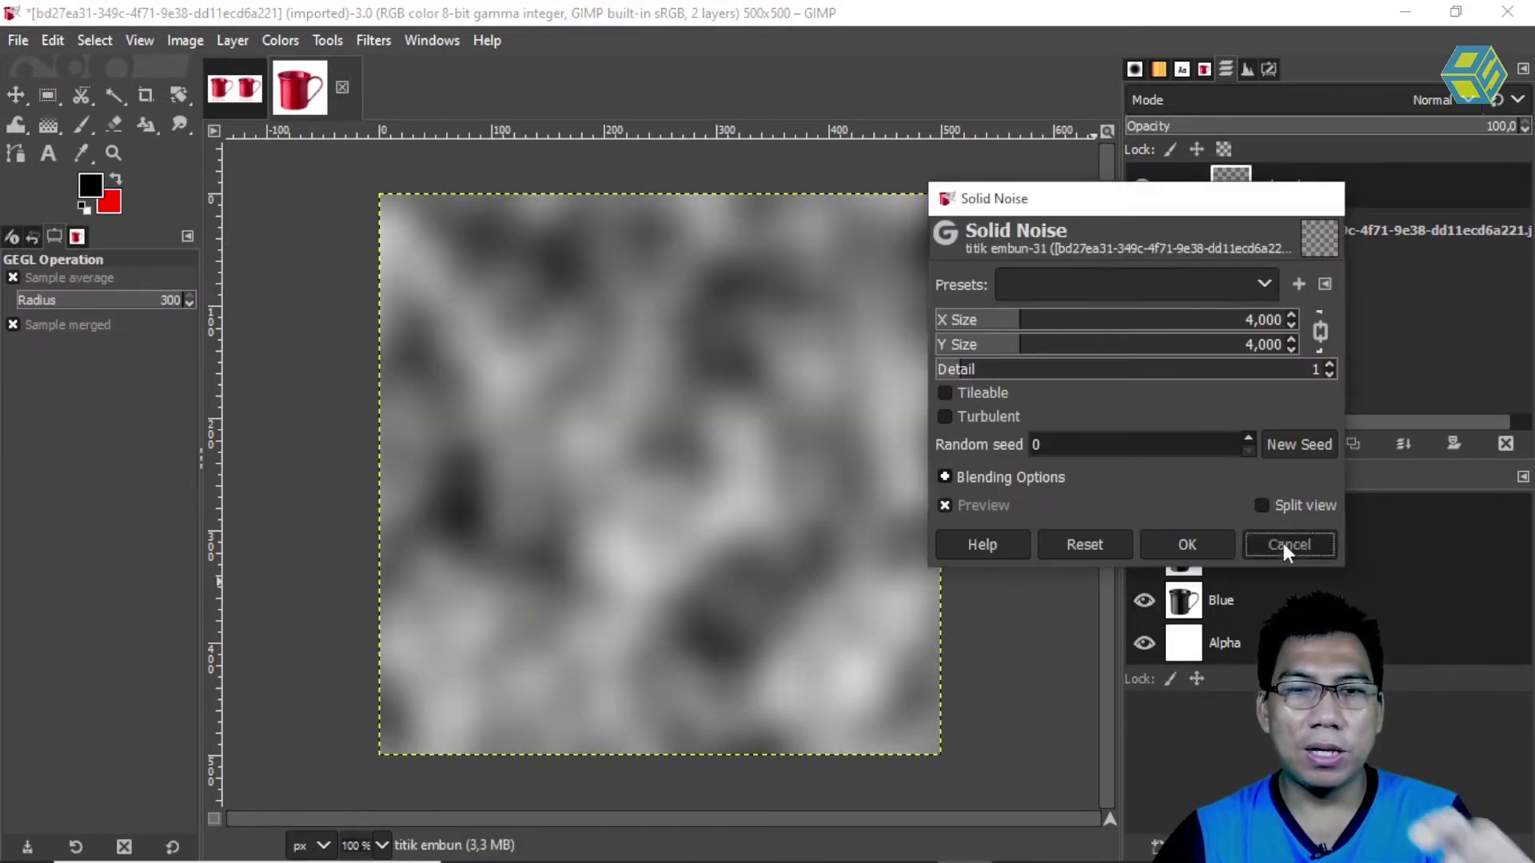
{"action": "left_click", "coordinate": [1283, 544]}
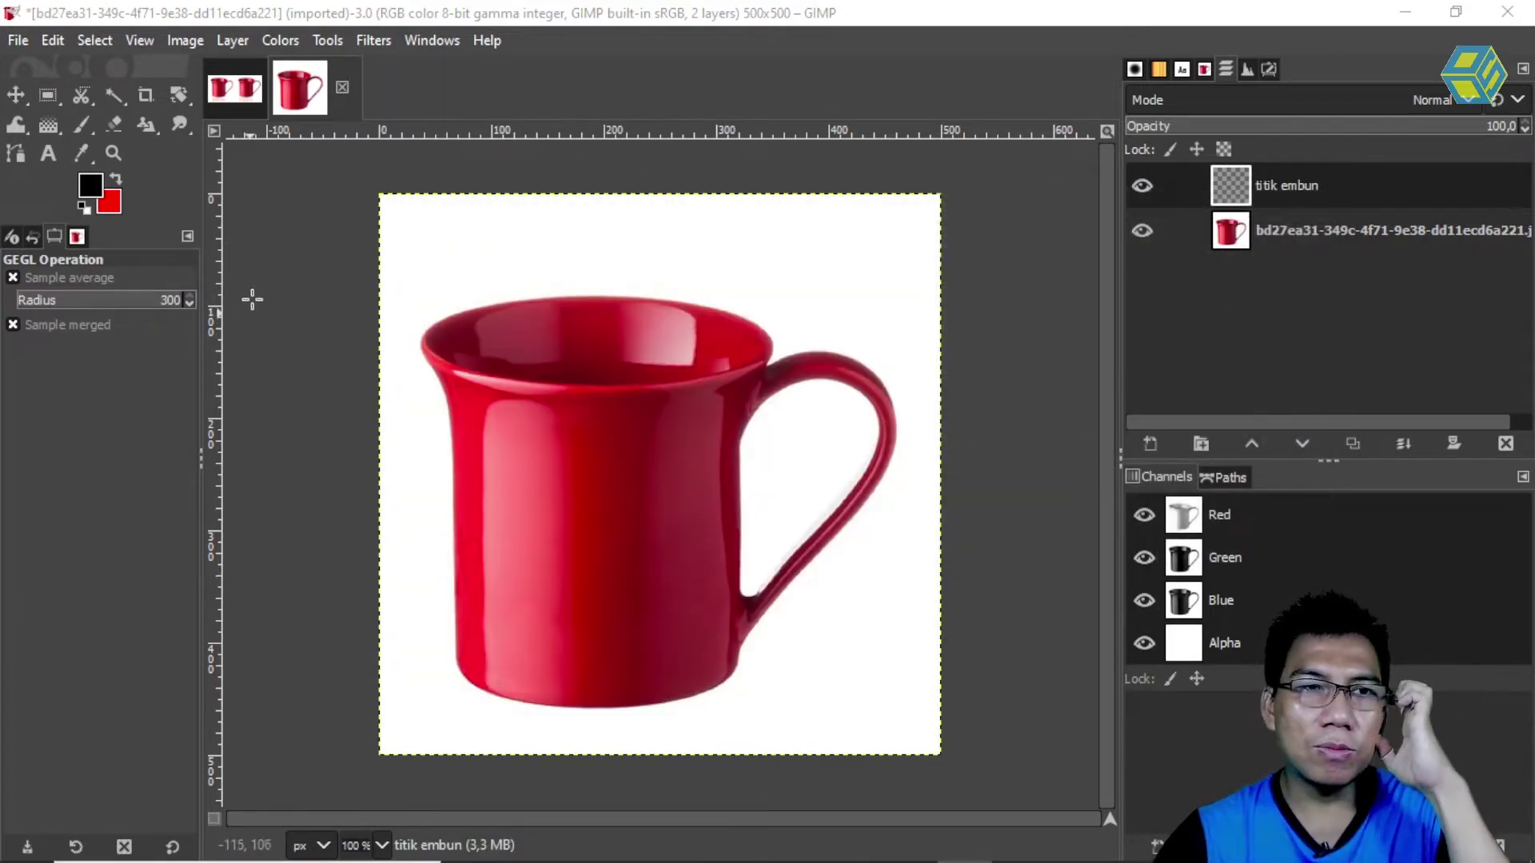
Step: Make a rectangular selection of about 258 x 267 px over the mug's body, below the rim
{"action": "mouse_move", "coordinate": [44, 98]}
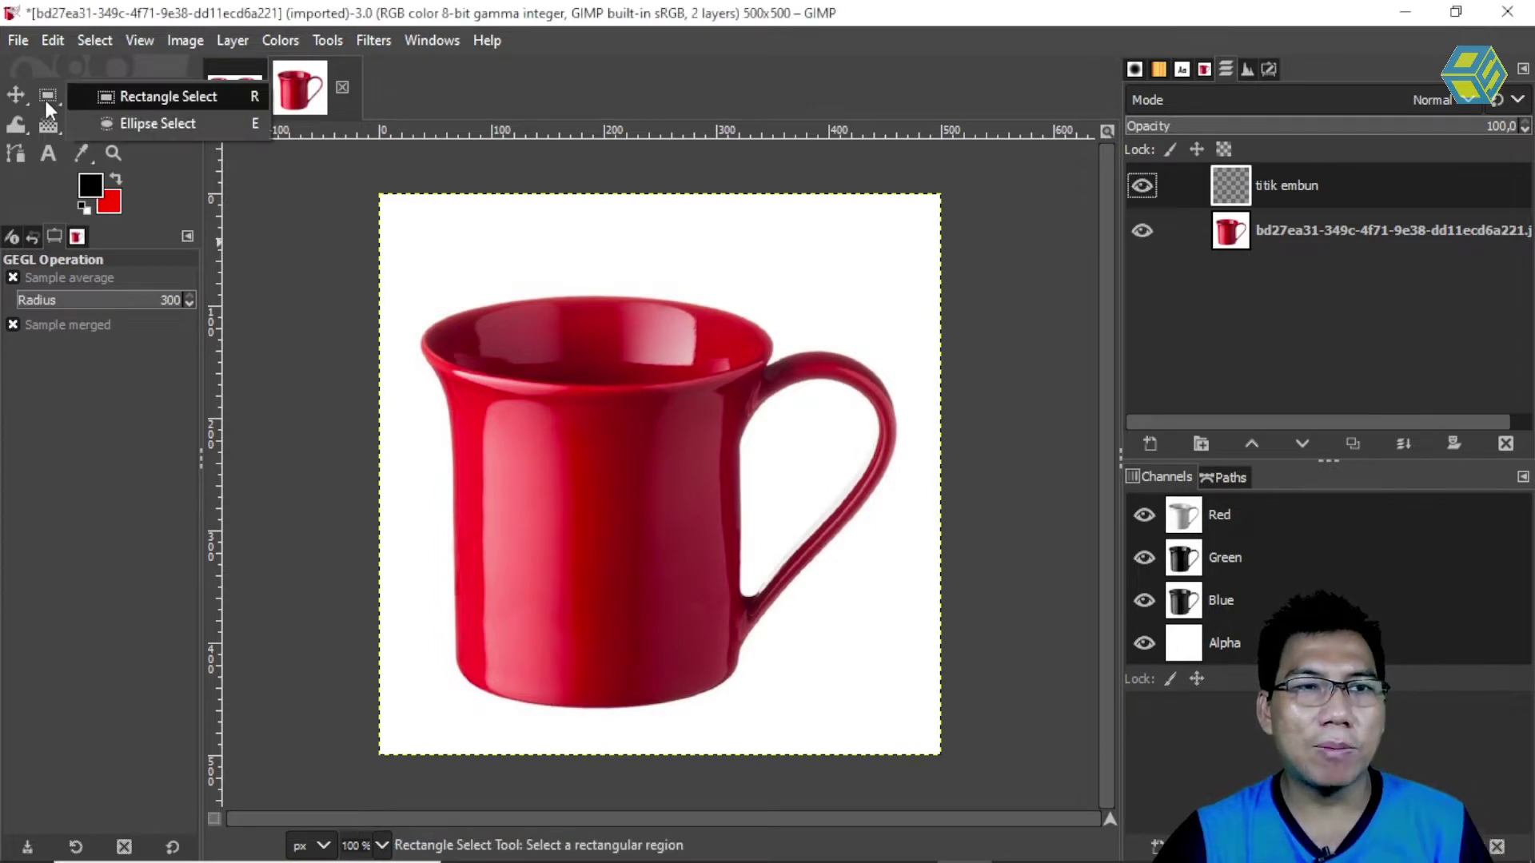
{"action": "left_click", "coordinate": [113, 99]}
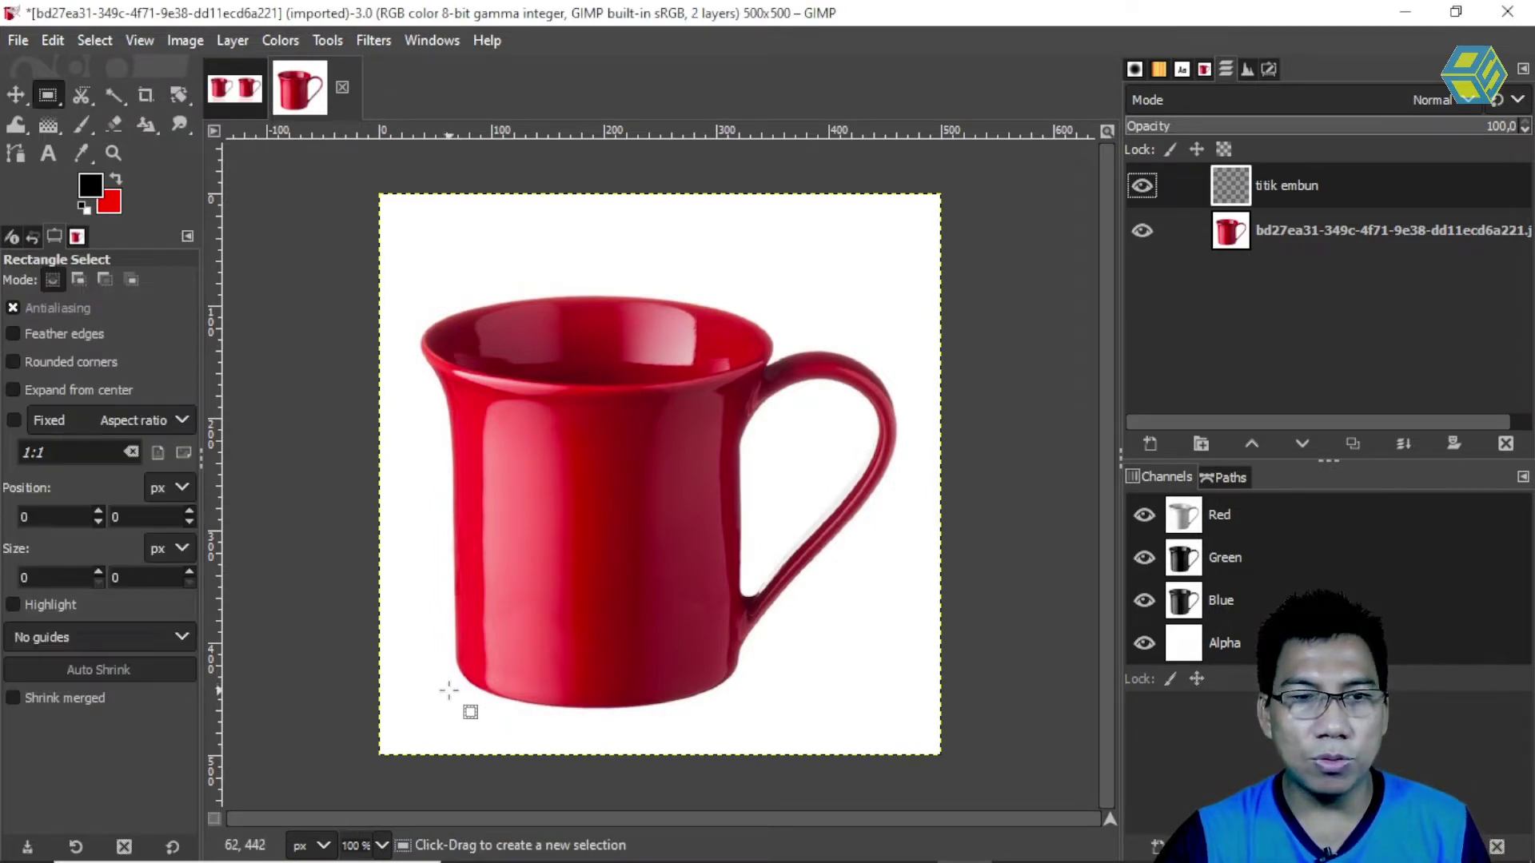
{"action": "left_click_drag", "start_coordinate": [449, 691], "coordinate": [742, 391]}
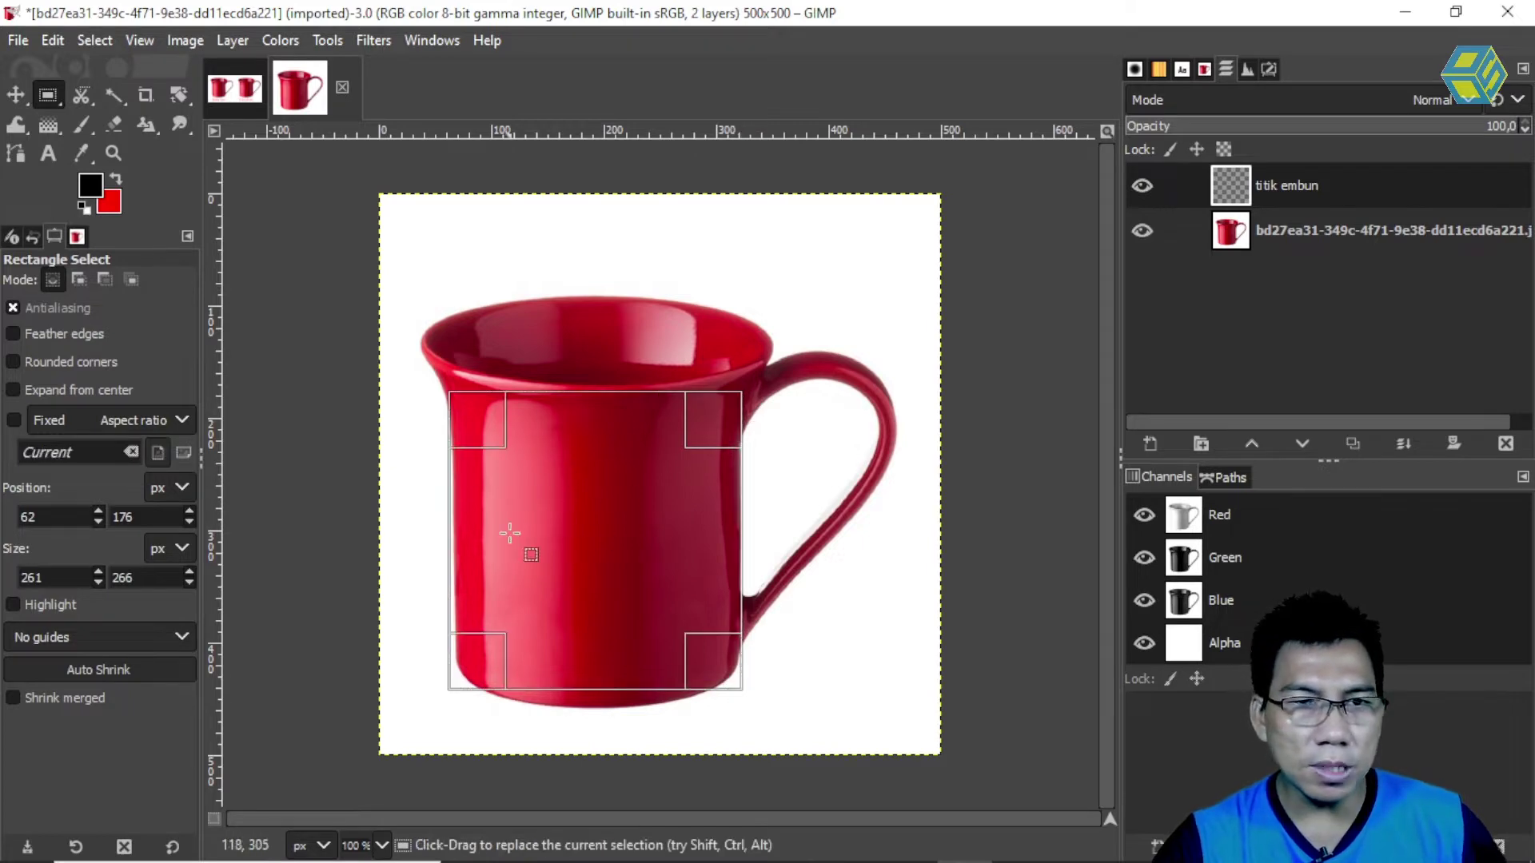
{"action": "left_click_drag", "start_coordinate": [475, 675], "coordinate": [477, 675]}
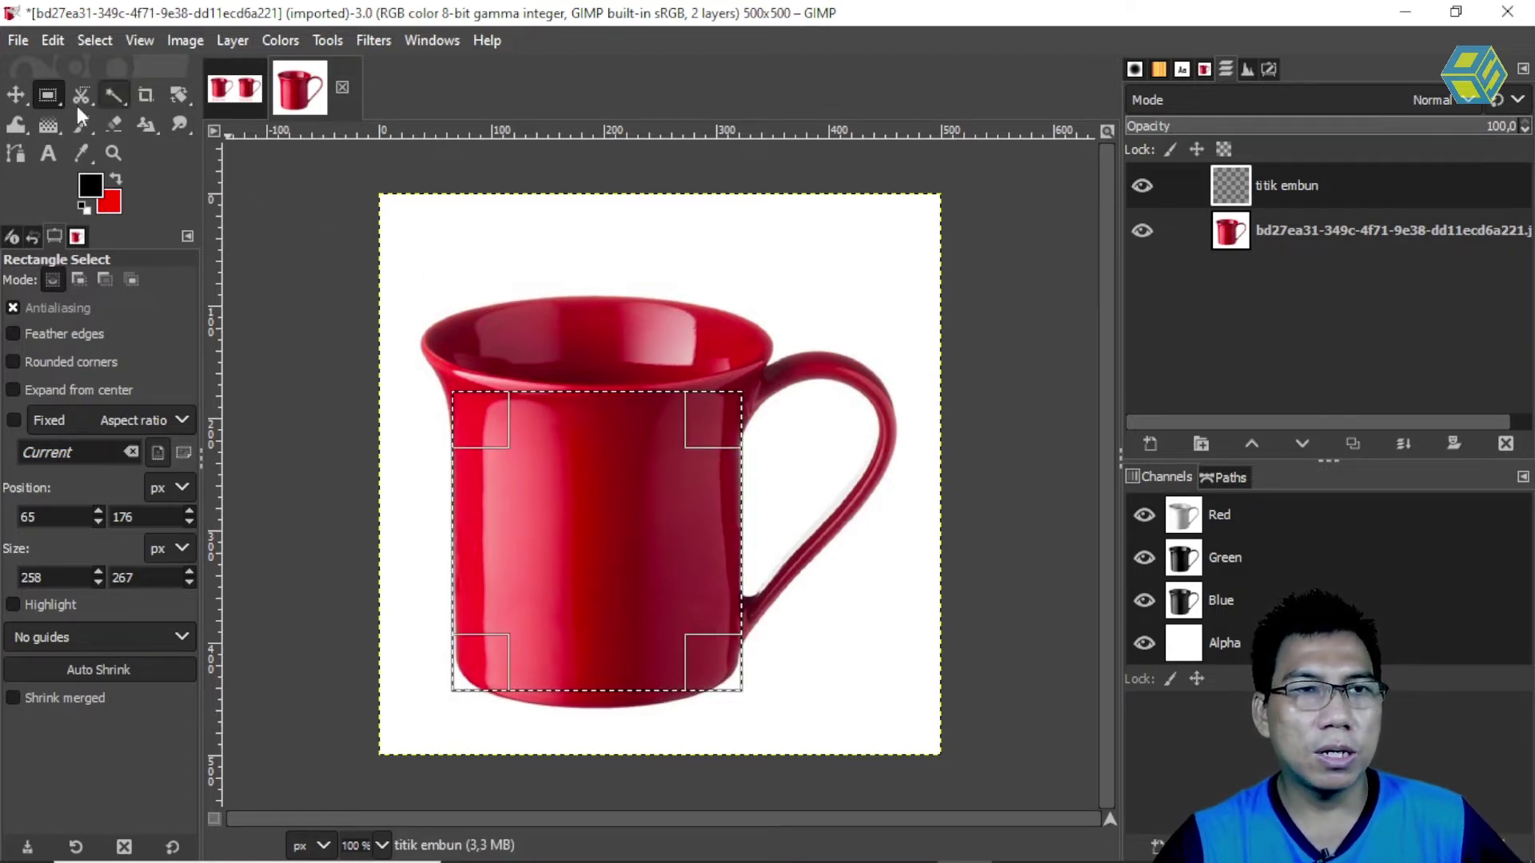
{"action": "left_click", "coordinate": [16, 95]}
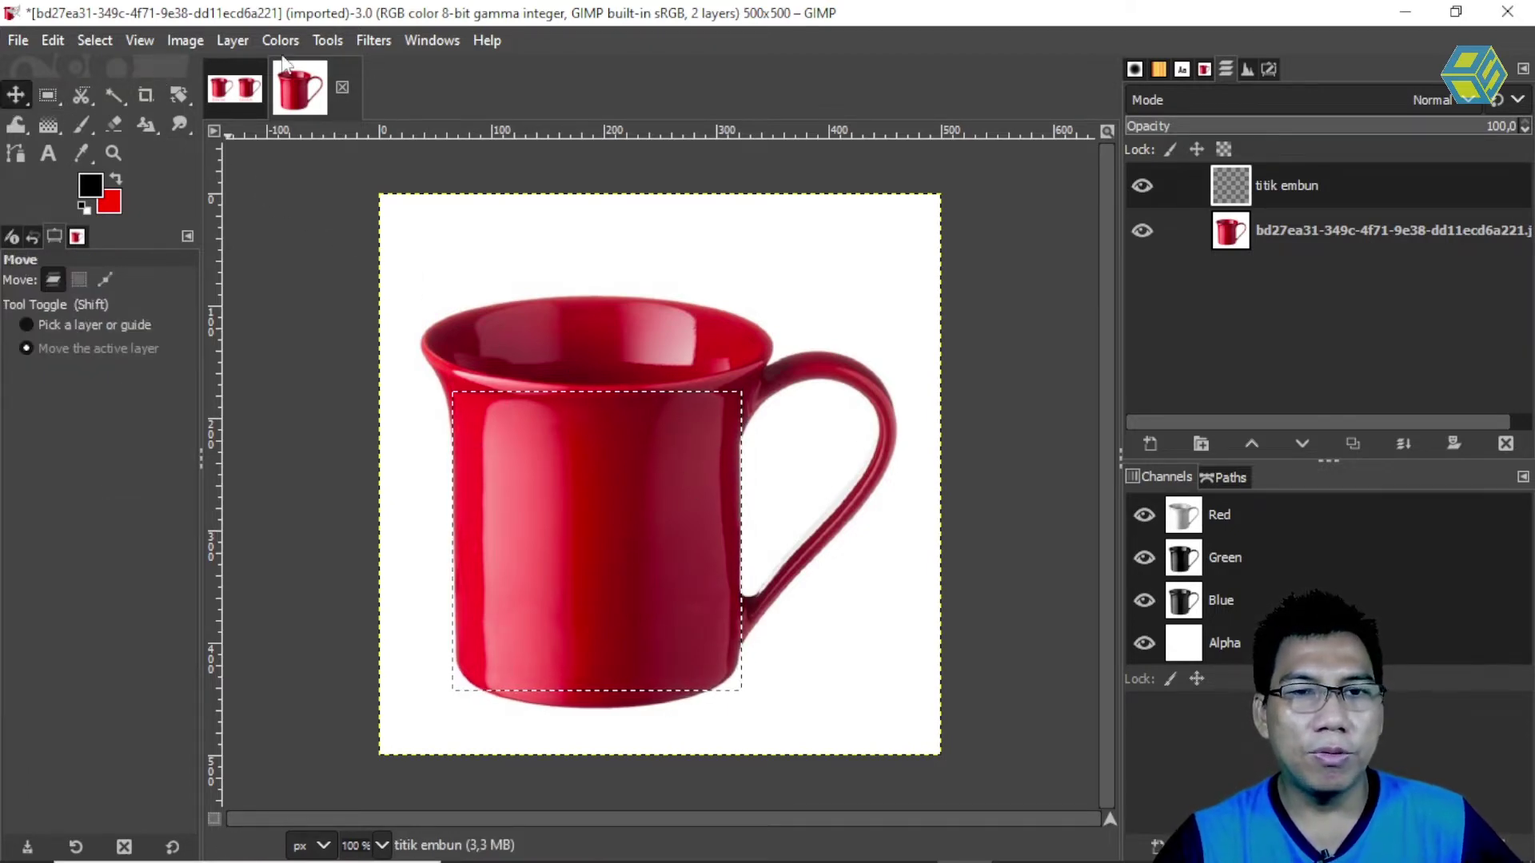
Step: Render Solid Noise inside the selection on the titik embun layer with X and Y size 5,793 and detail 8
{"action": "left_click", "coordinate": [353, 40]}
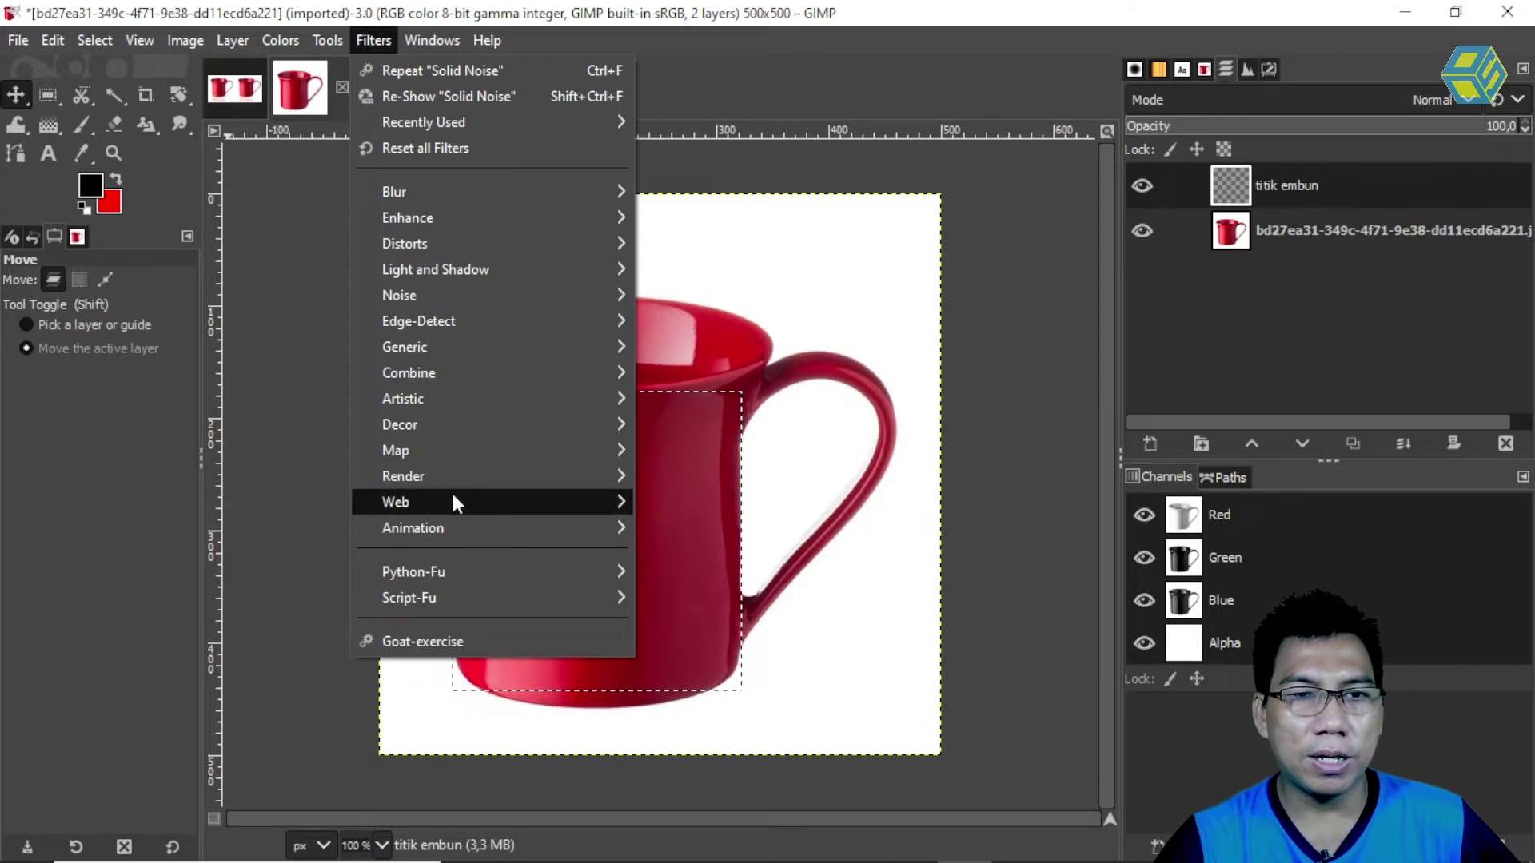
{"action": "mouse_move", "coordinate": [456, 477]}
{"action": "mouse_move", "coordinate": [684, 502]}
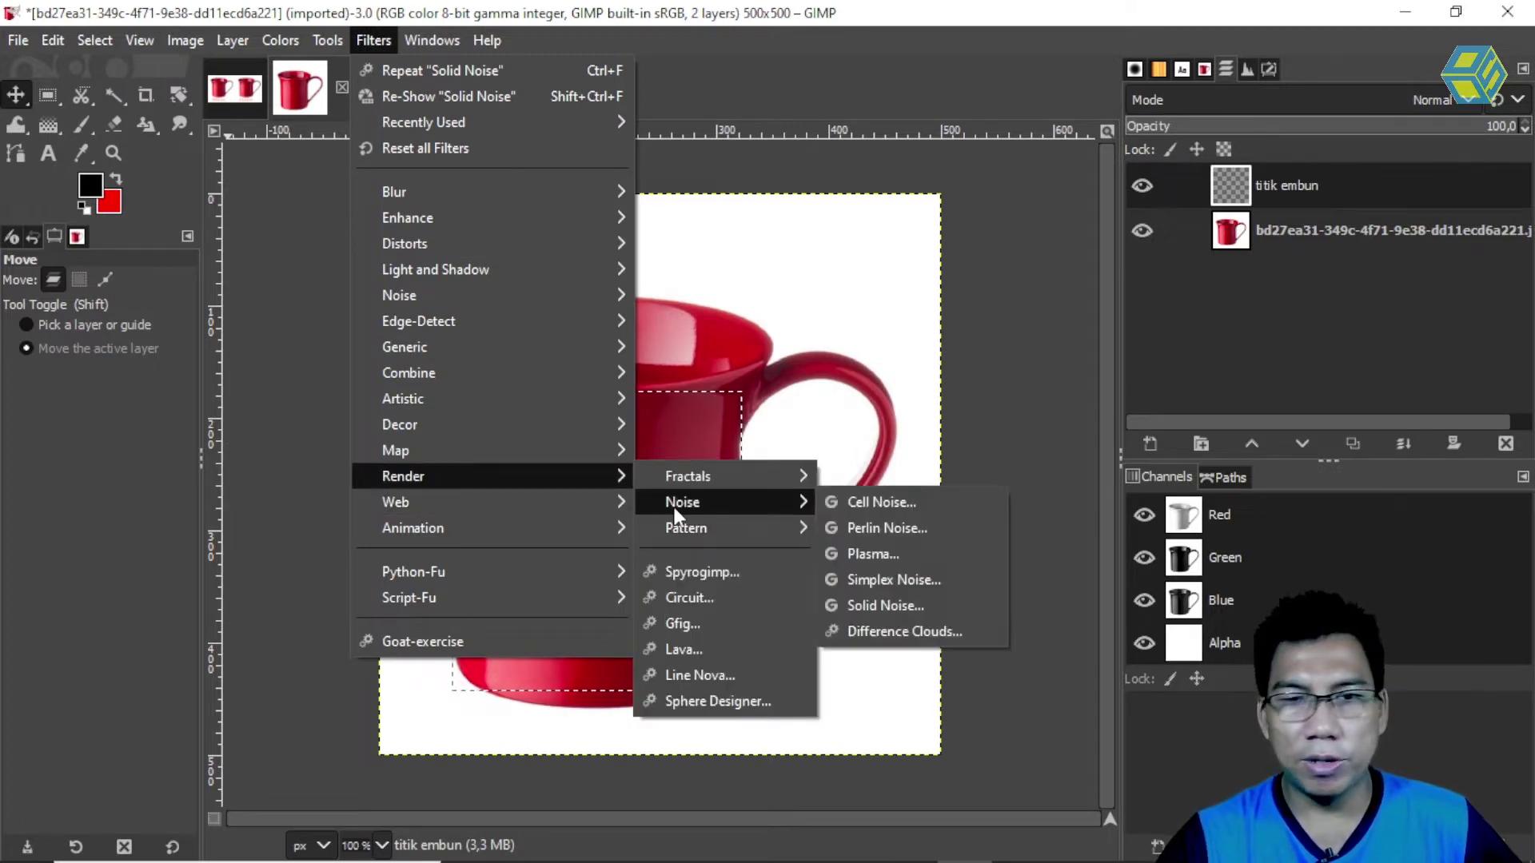
{"action": "left_click", "coordinate": [883, 605]}
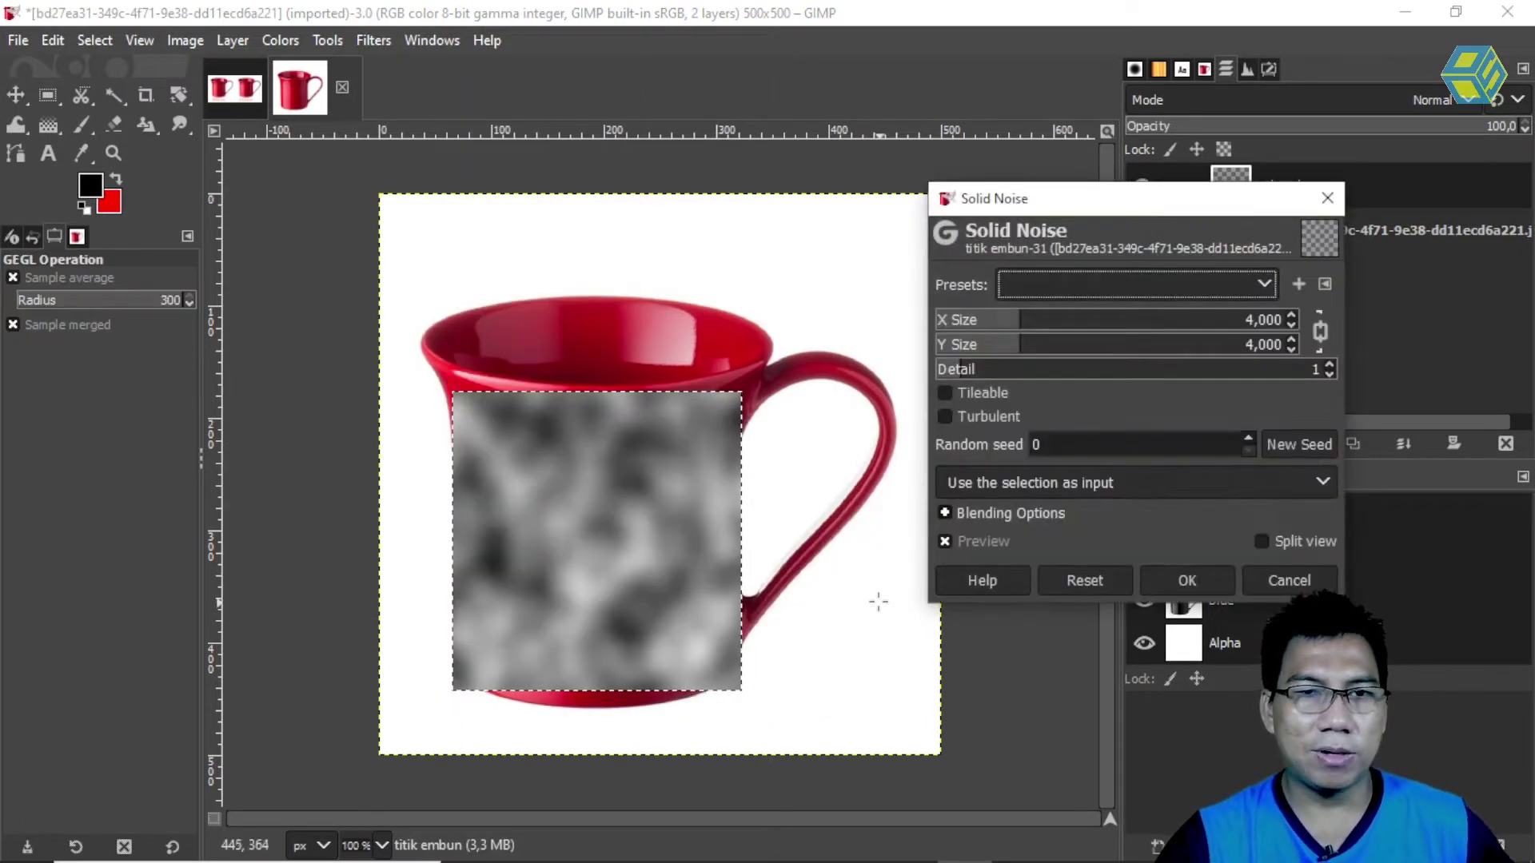
{"action": "left_click_drag", "start_coordinate": [1018, 323], "coordinate": [1054, 329]}
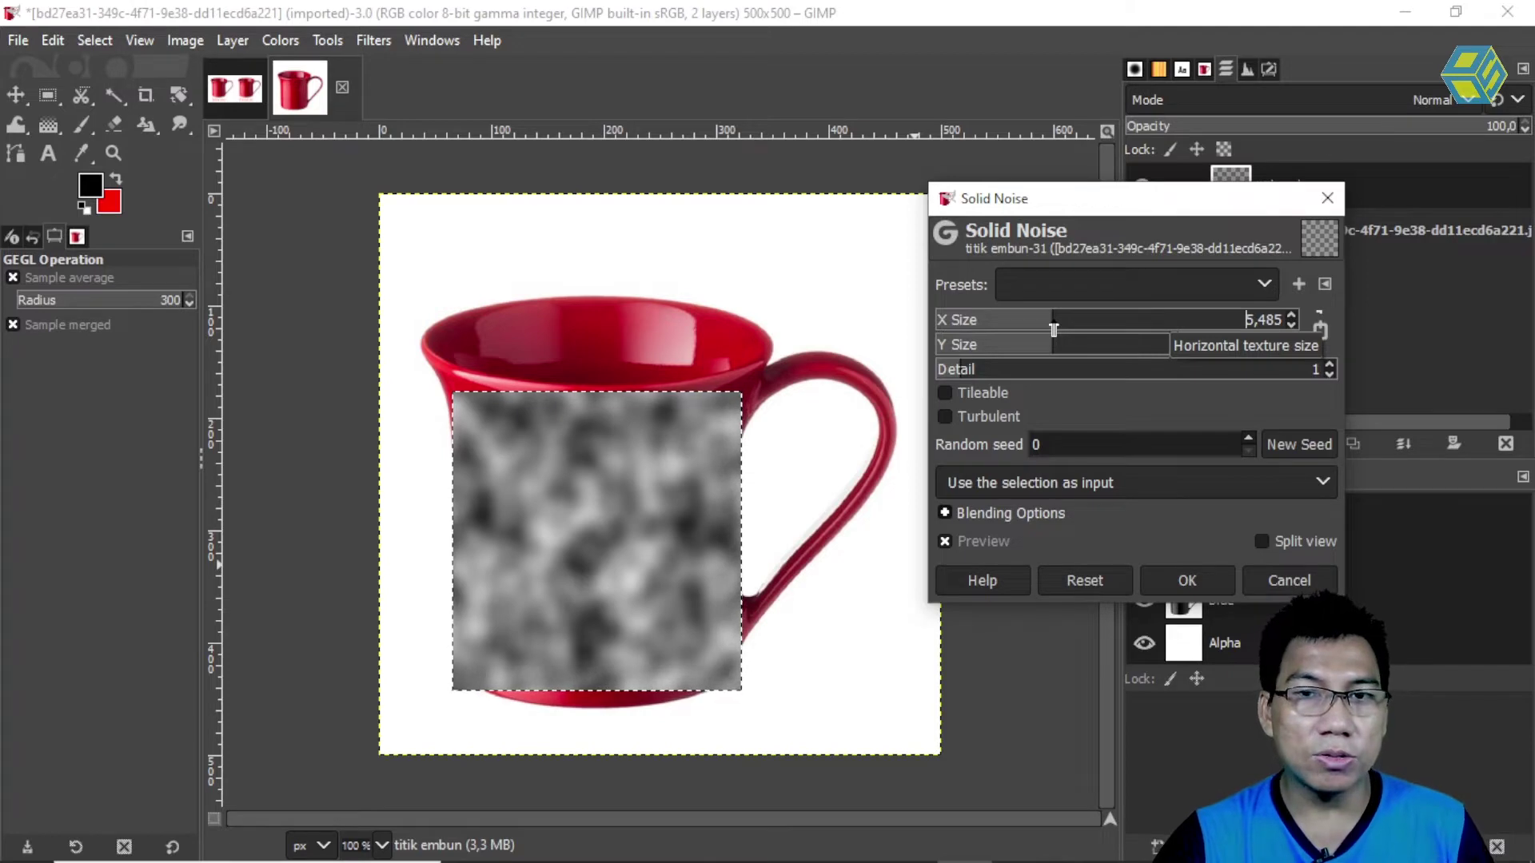
{"action": "left_click_drag", "start_coordinate": [963, 369], "coordinate": [1115, 368]}
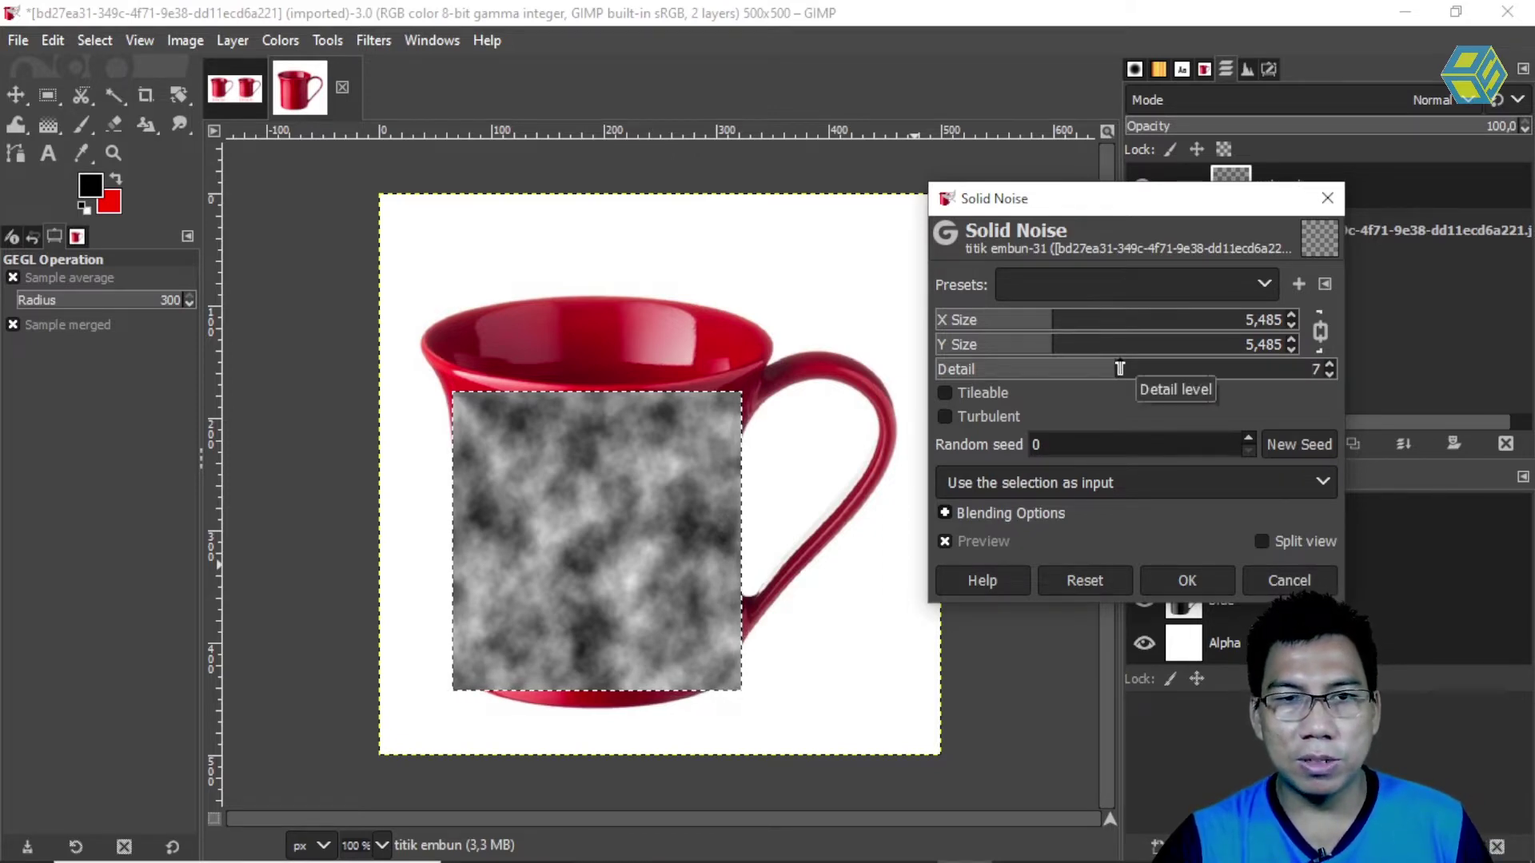
{"action": "left_click_drag", "start_coordinate": [1120, 369], "coordinate": [1130, 368]}
{"action": "left_click_drag", "start_coordinate": [1051, 329], "coordinate": [1058, 332]}
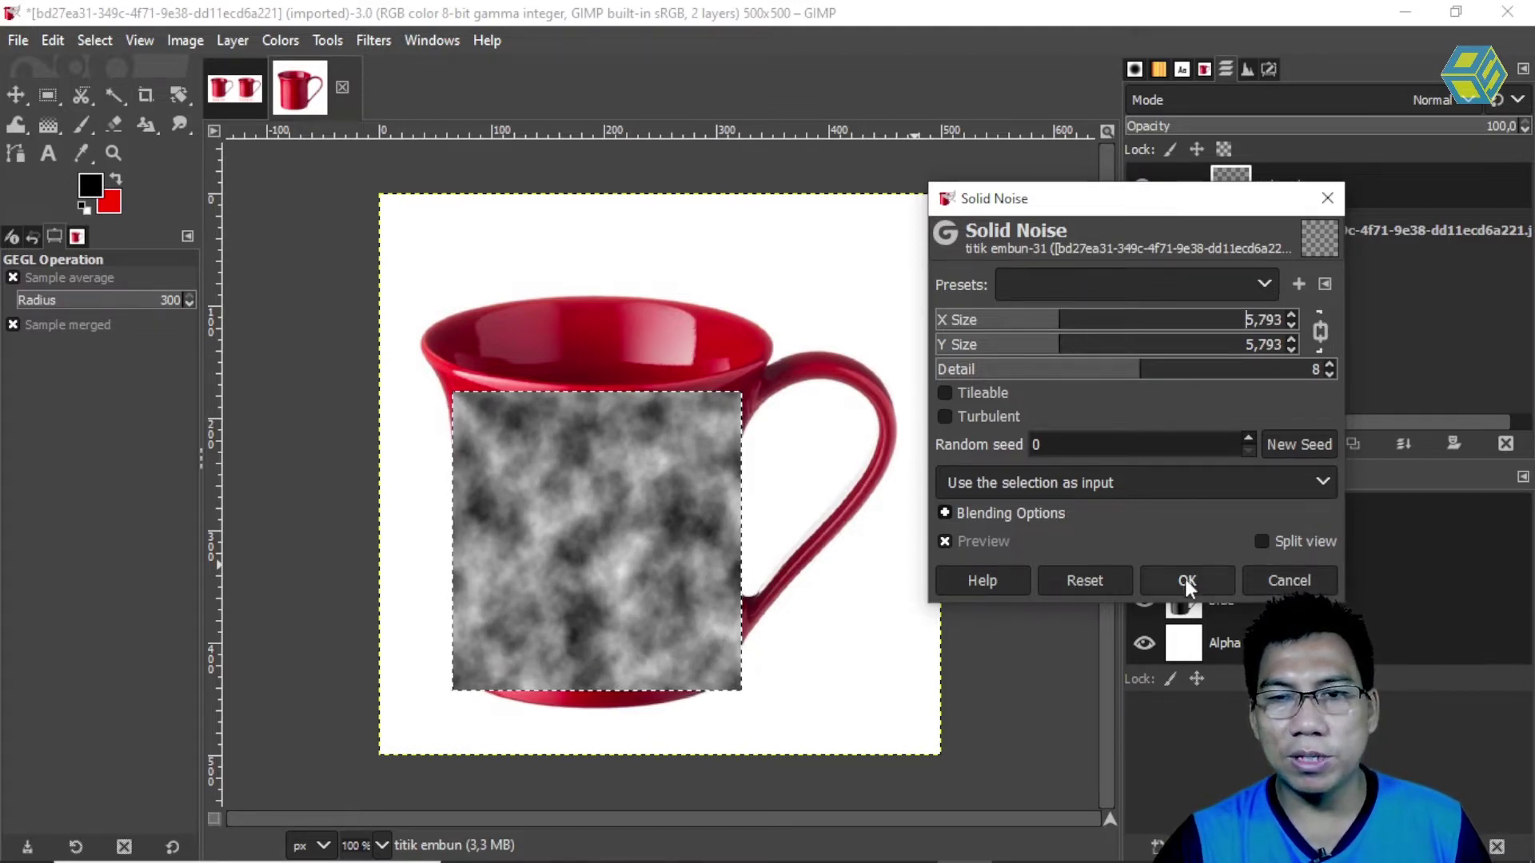
{"action": "left_click", "coordinate": [1187, 580]}
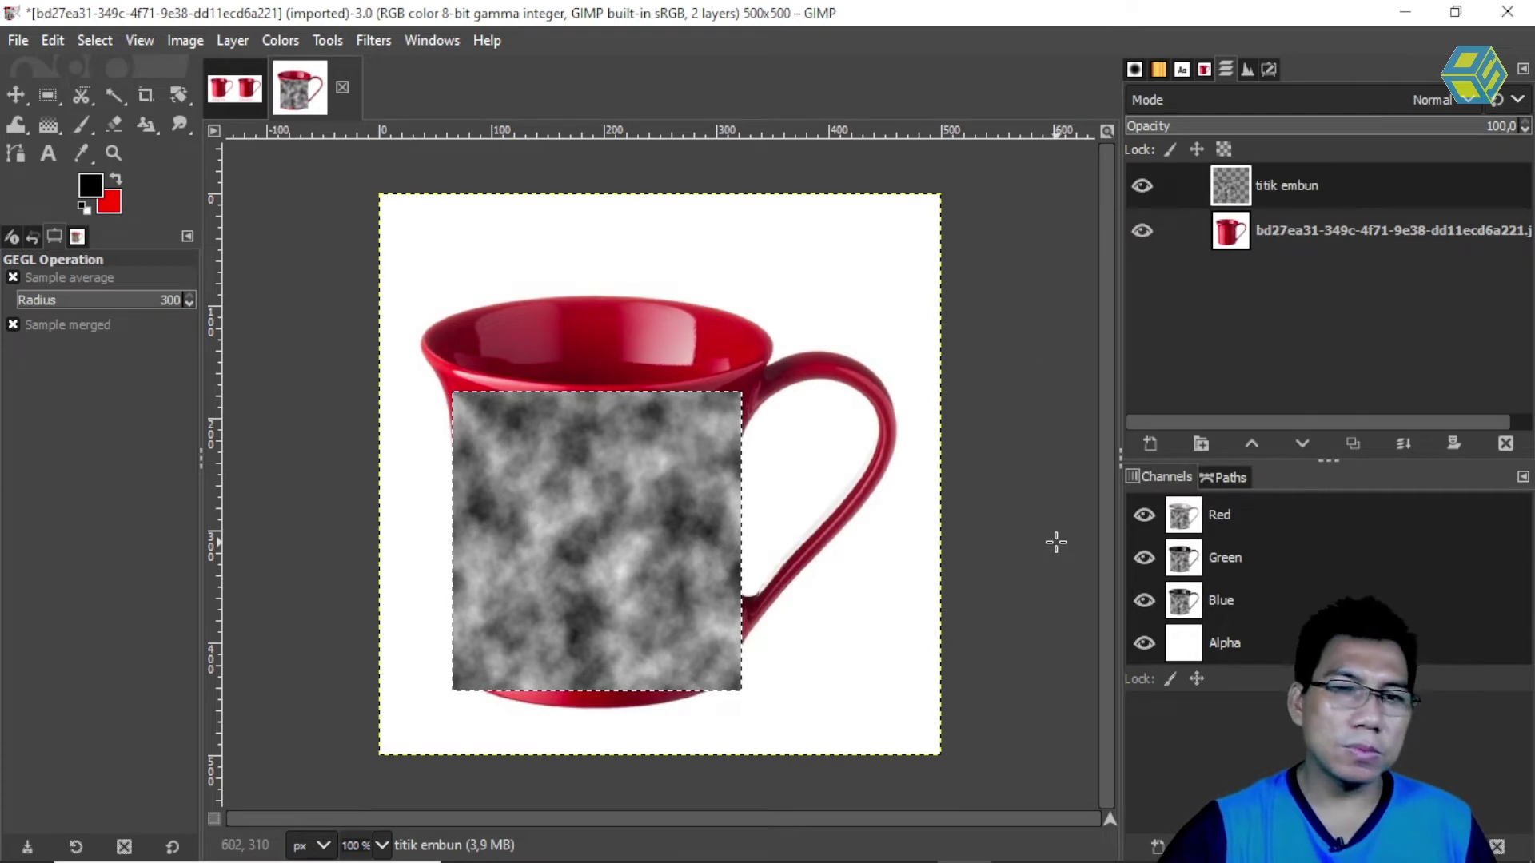
Step: Adjust the noise texture's brightness to 7 and contrast to 51
{"action": "left_click", "coordinate": [294, 38]}
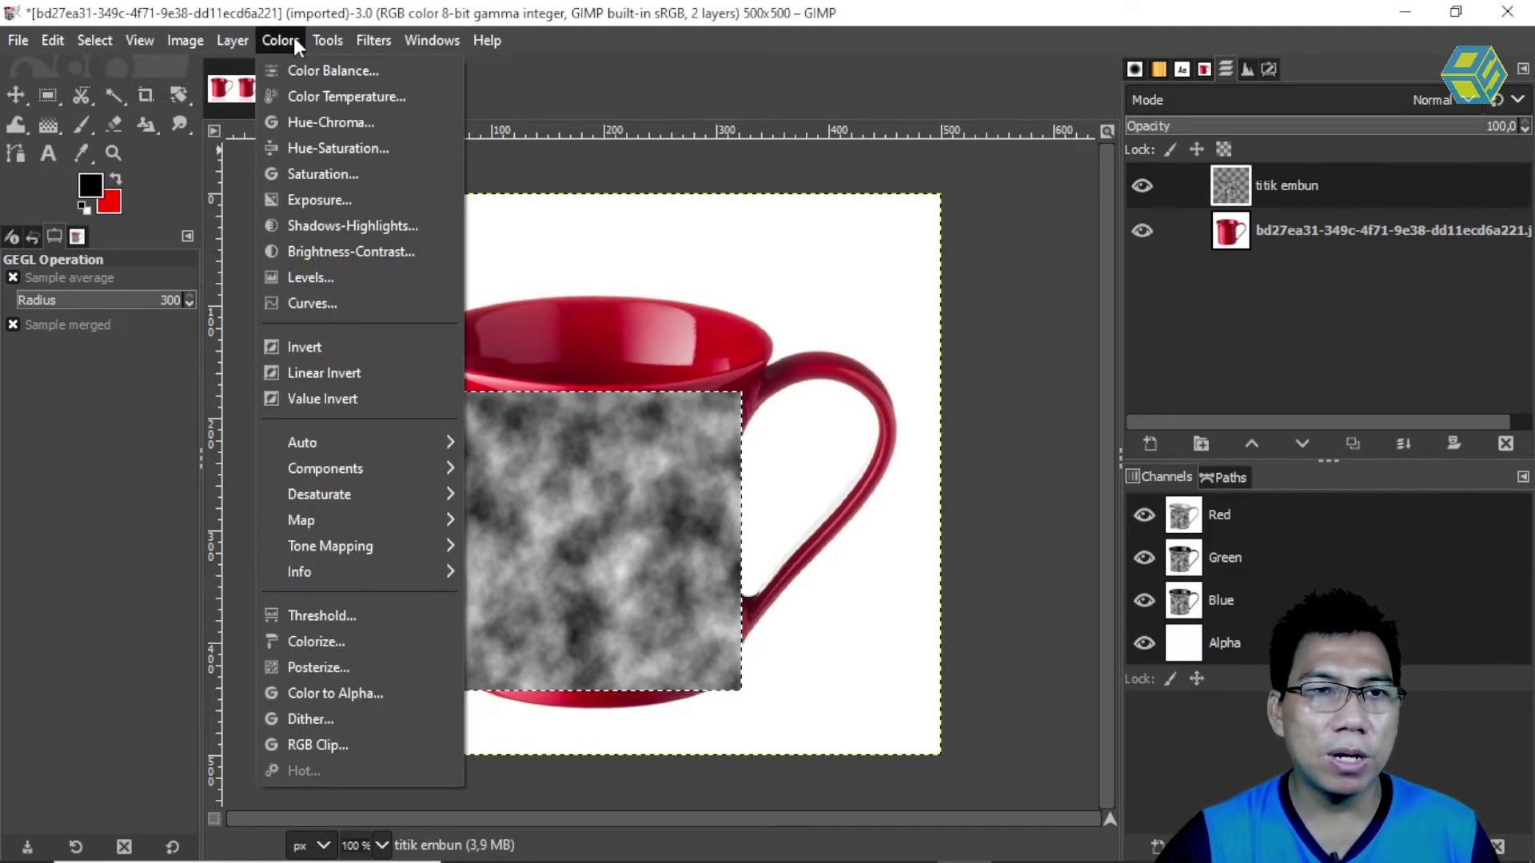
{"action": "left_click", "coordinate": [372, 253]}
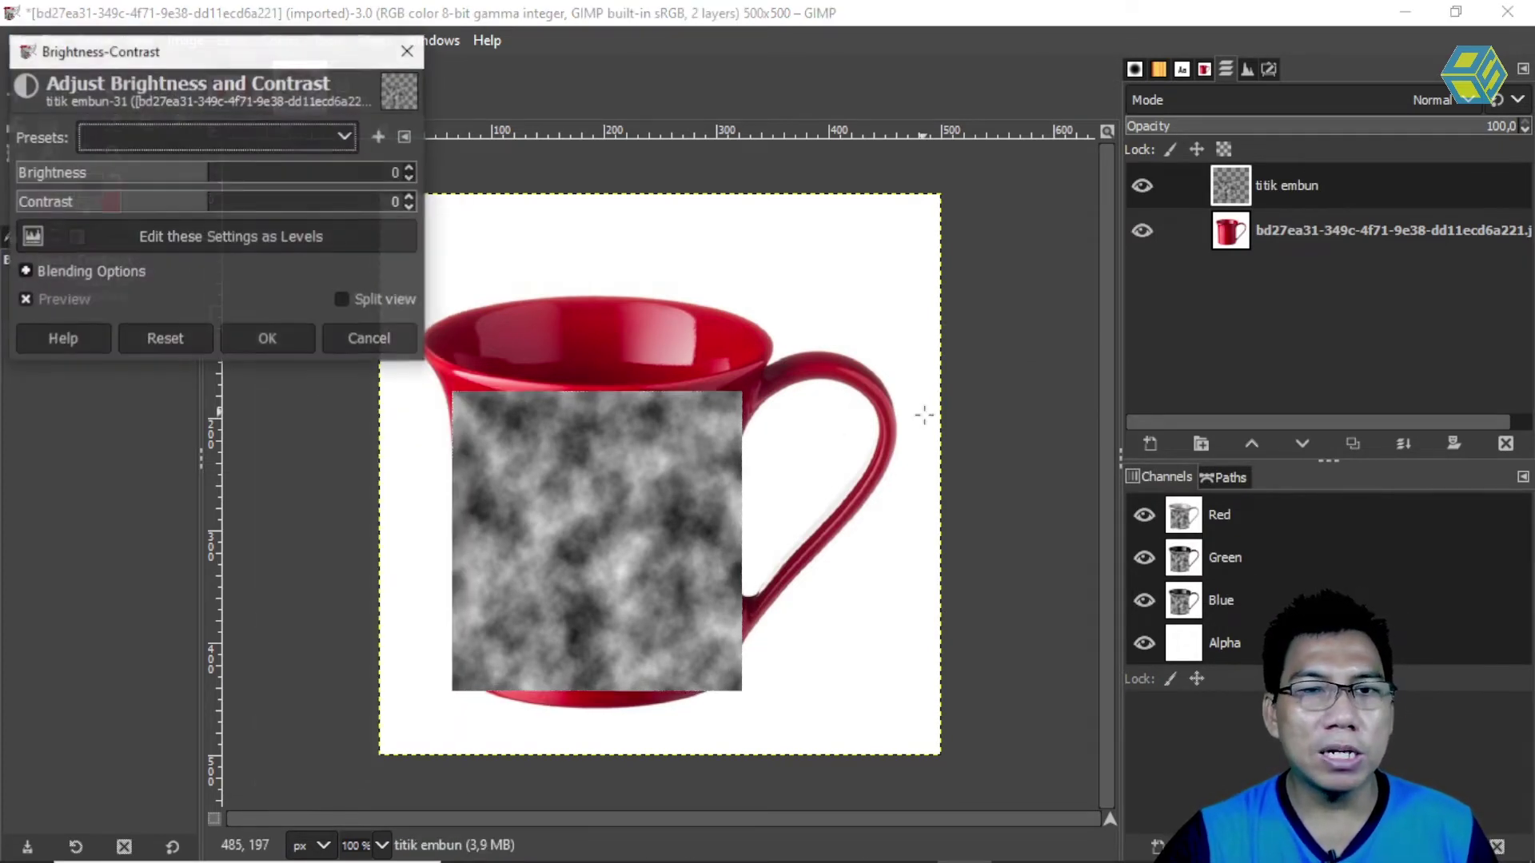
{"action": "left_click_drag", "start_coordinate": [206, 177], "coordinate": [302, 209]}
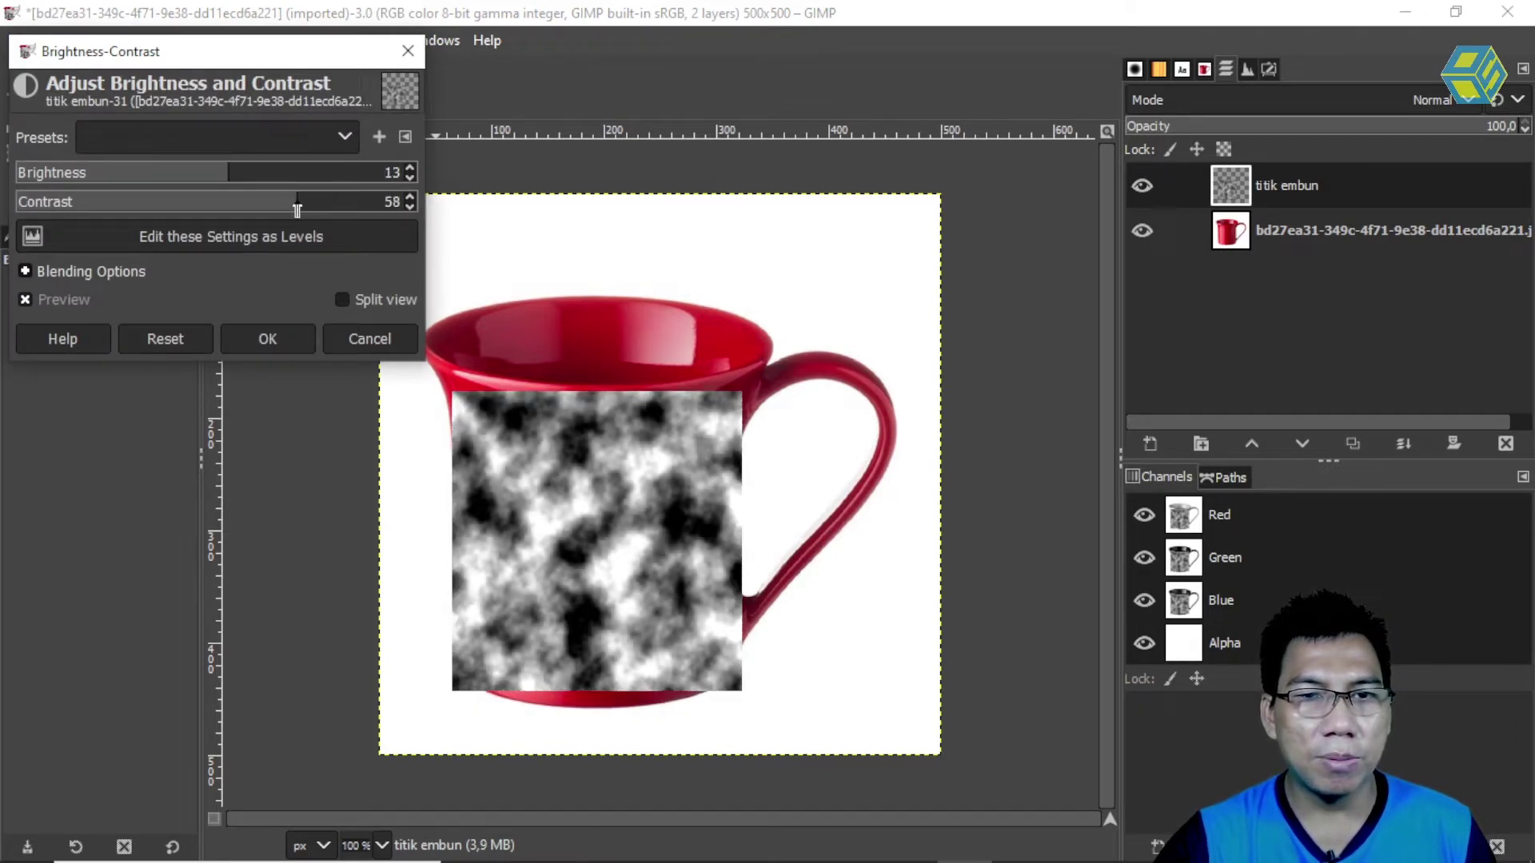
{"action": "left_click_drag", "start_coordinate": [227, 179], "coordinate": [218, 173]}
{"action": "left_click", "coordinate": [276, 202]}
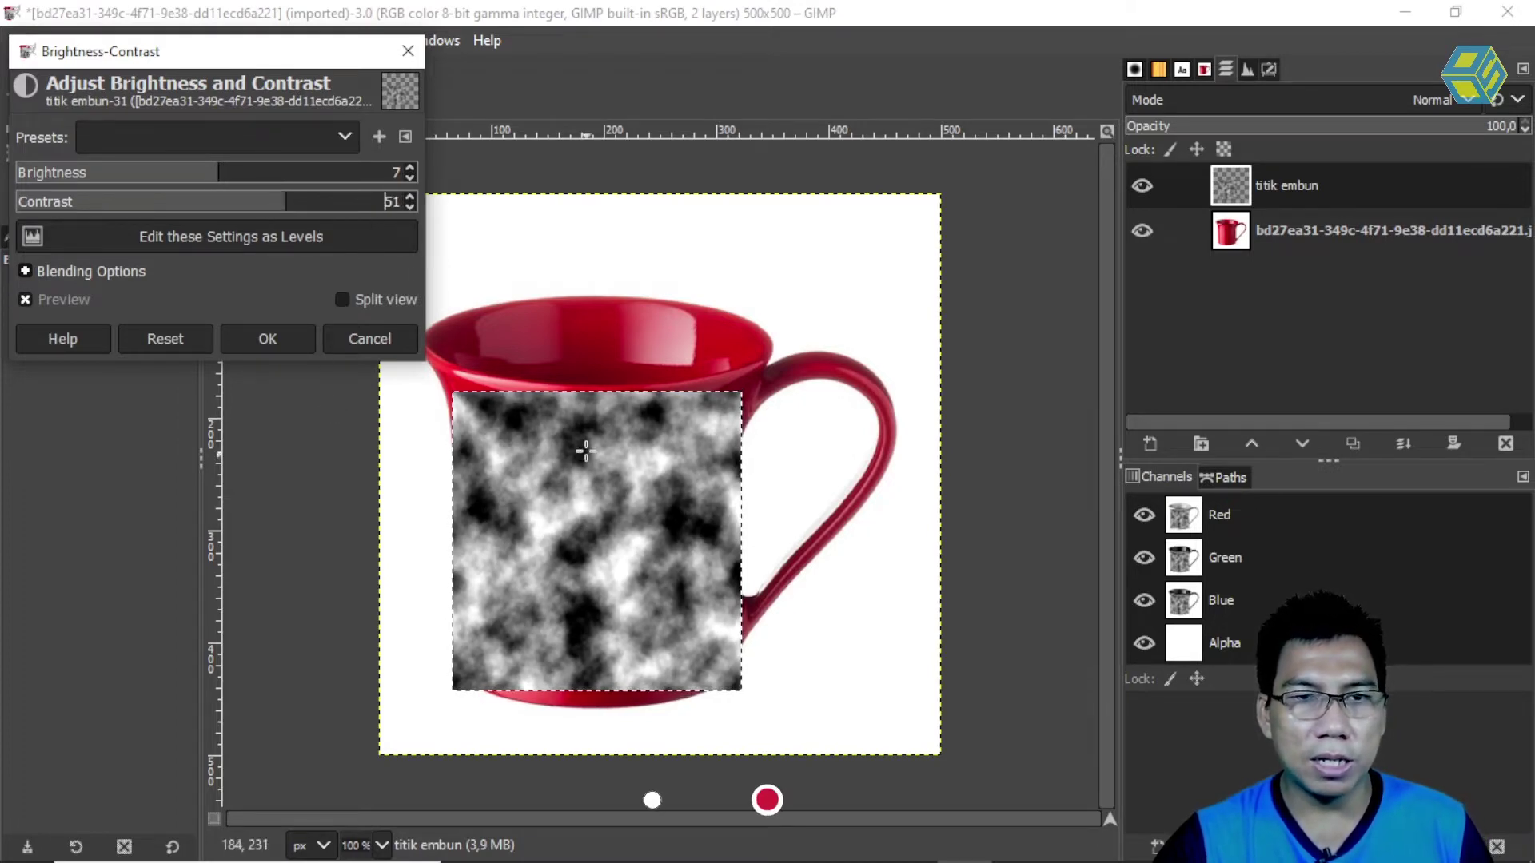
{"action": "left_click", "coordinate": [282, 334]}
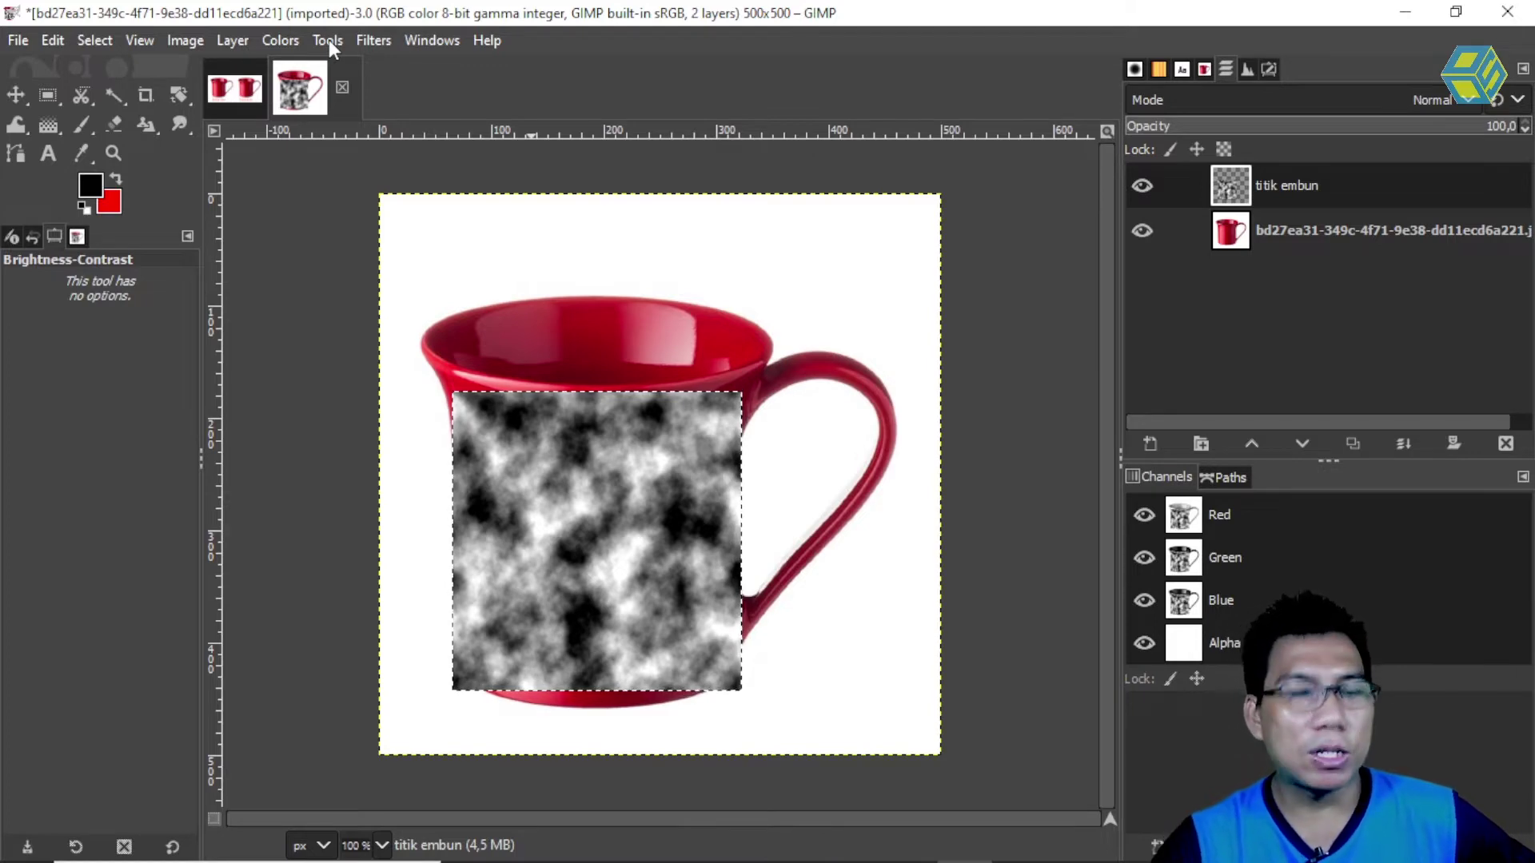
Step: Start the Mosaic filter on the selected noise texture with tile size 30,26 and tile height 14,753
{"action": "left_click", "coordinate": [371, 41]}
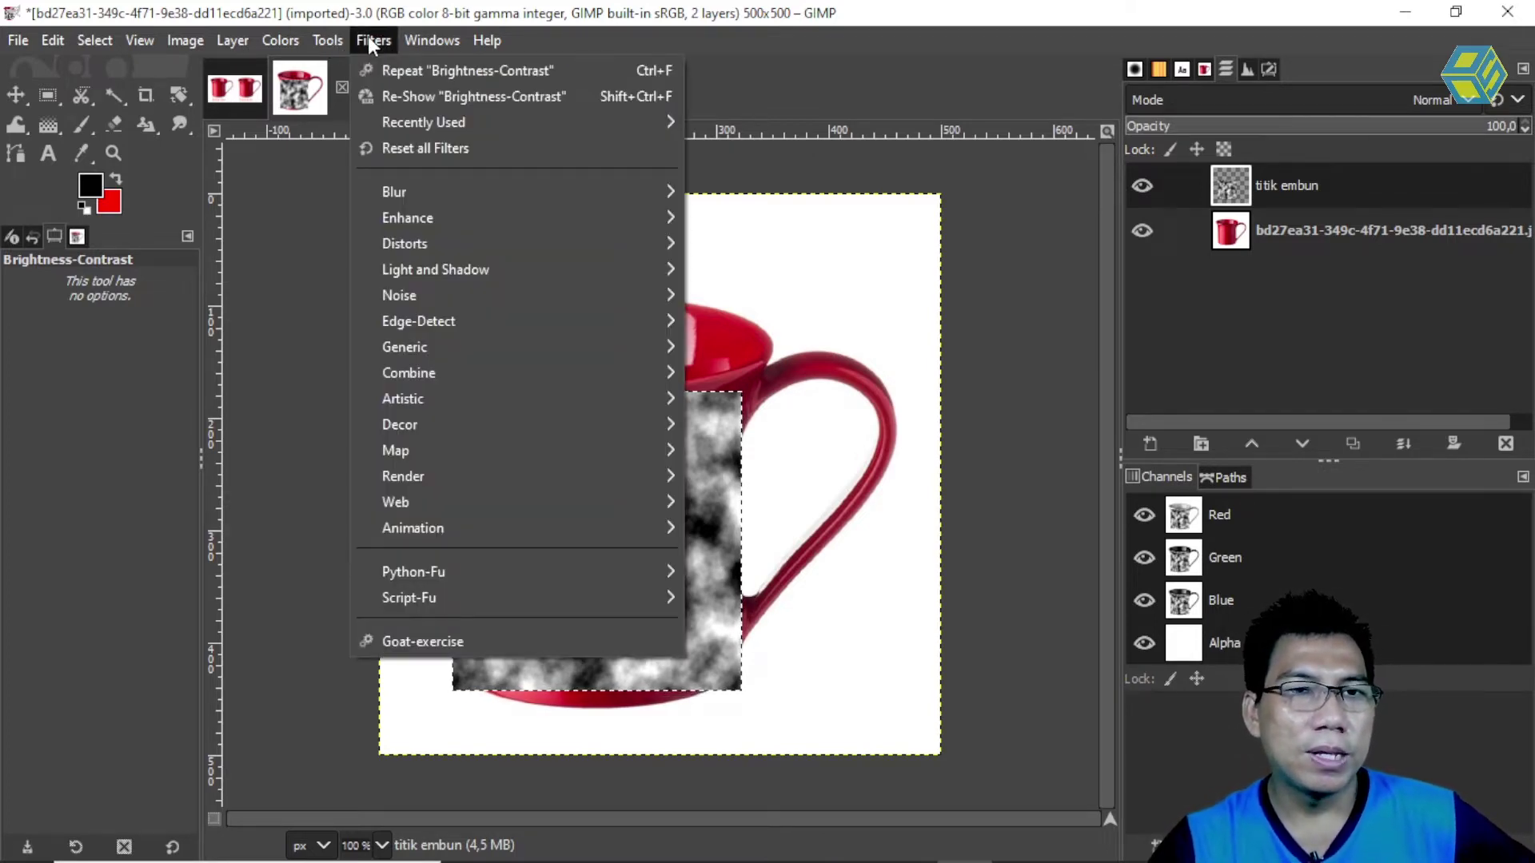
{"action": "mouse_move", "coordinate": [471, 251]}
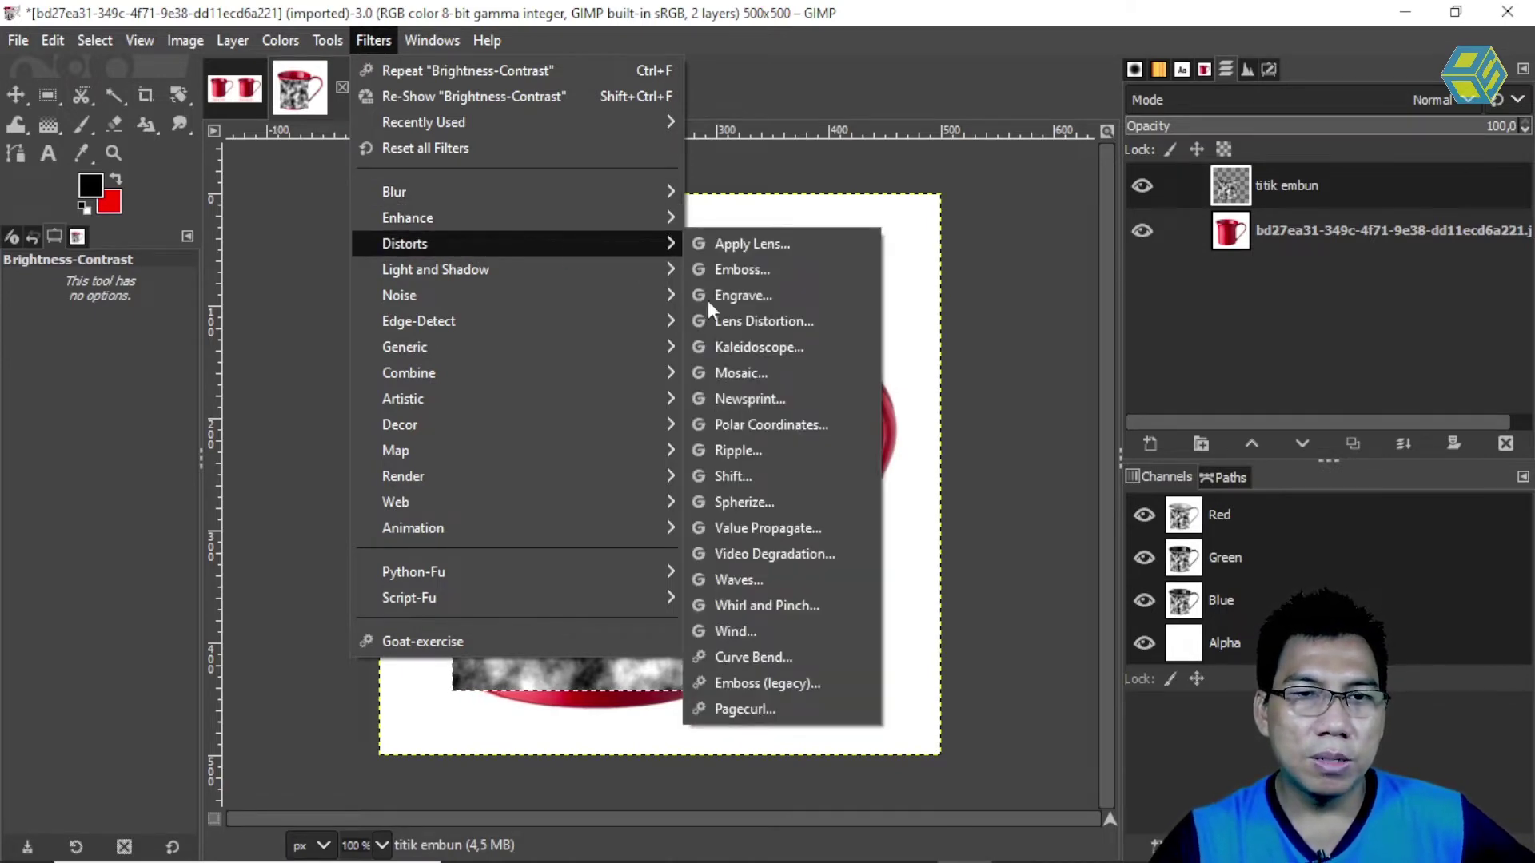
{"action": "left_click", "coordinate": [754, 370]}
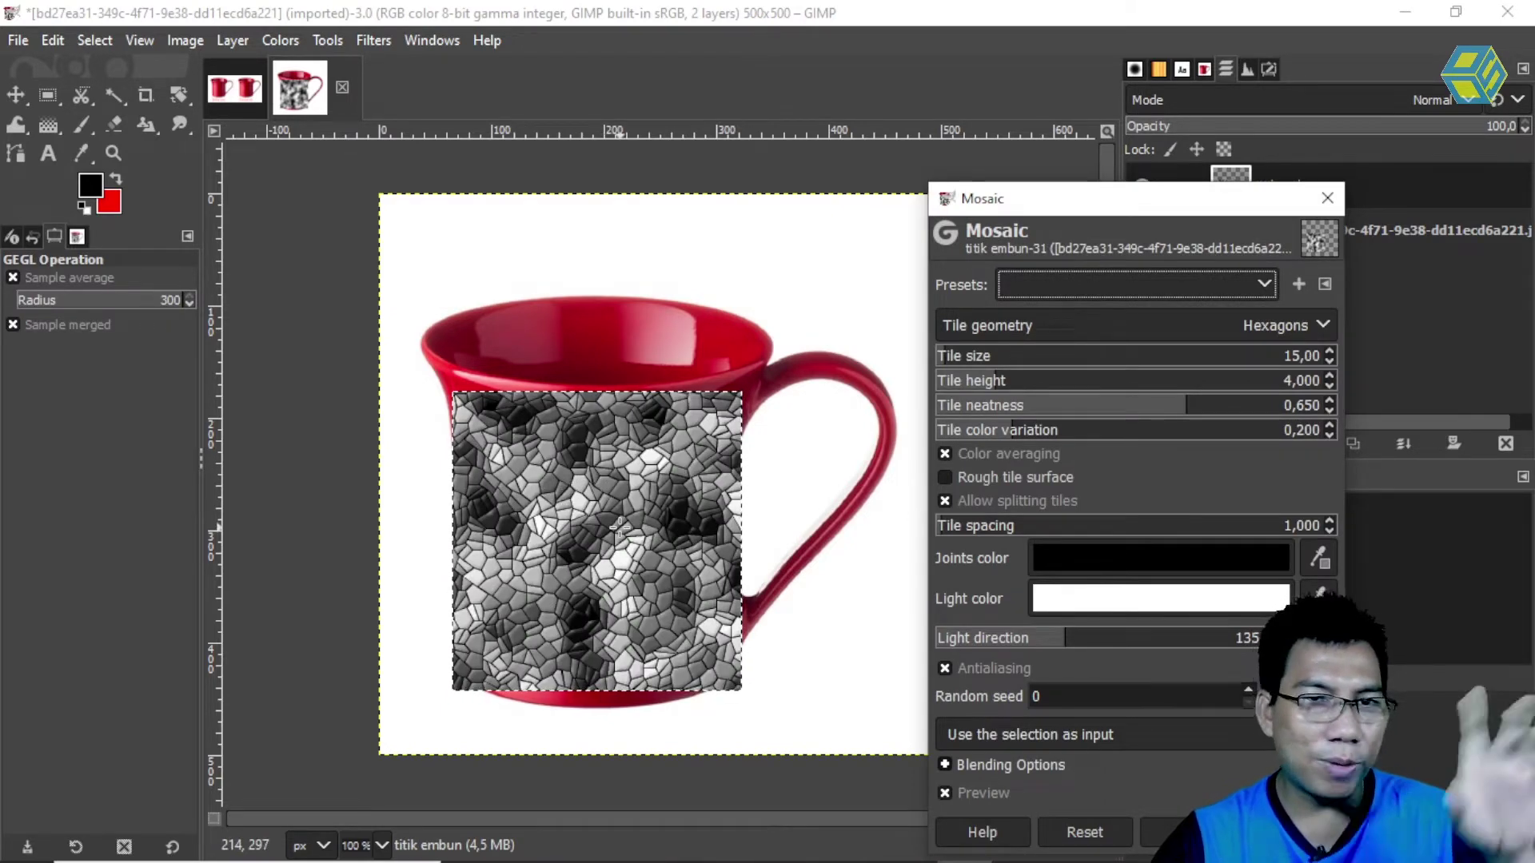
{"action": "left_click_drag", "start_coordinate": [947, 359], "coordinate": [961, 357]}
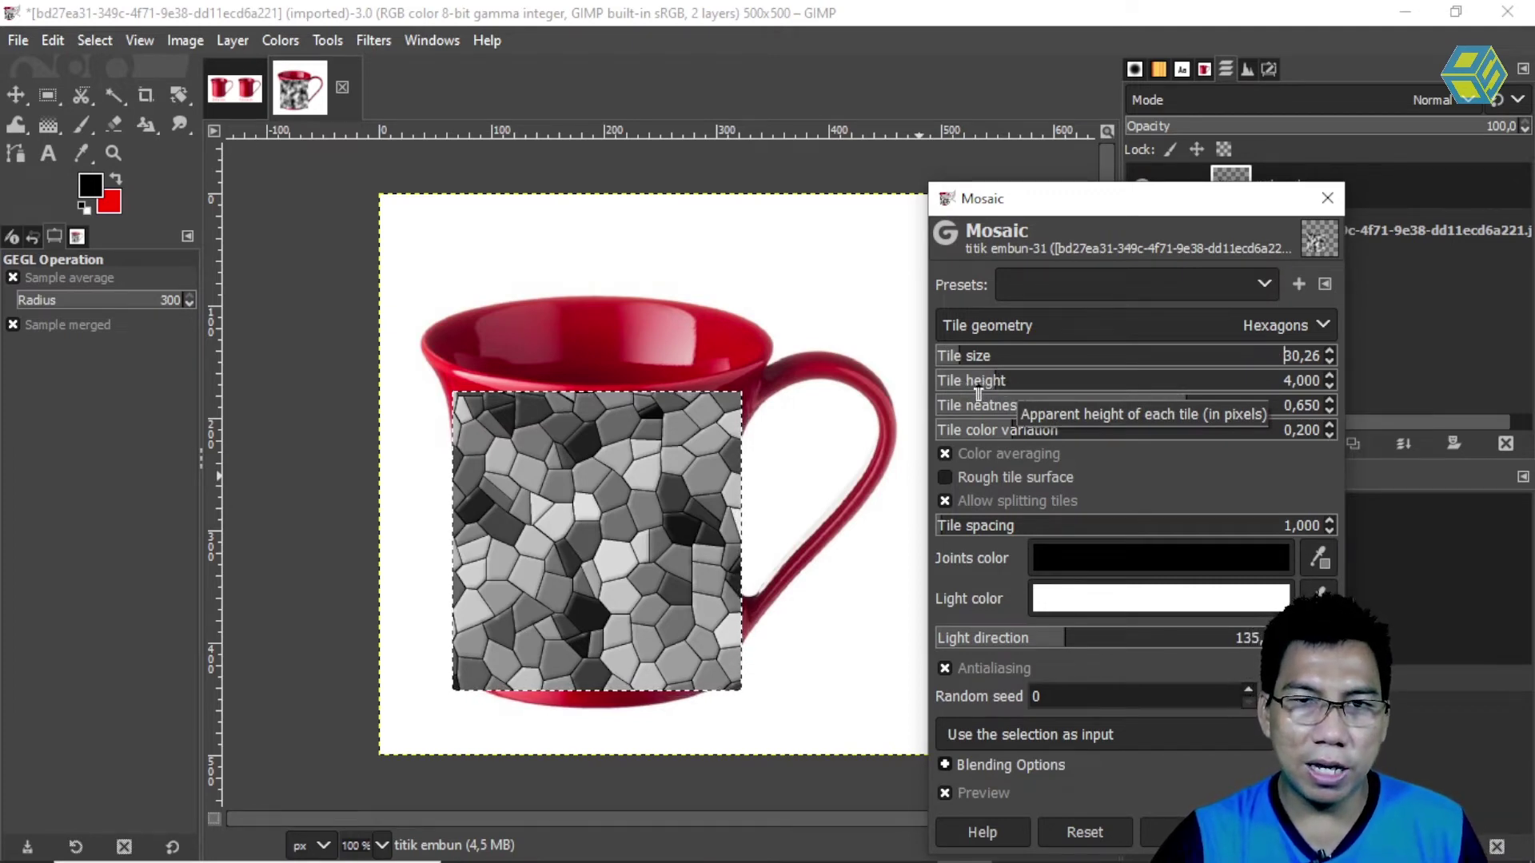
{"action": "left_click_drag", "start_coordinate": [995, 382], "coordinate": [1083, 375]}
{"action": "left_click_drag", "start_coordinate": [1084, 375], "coordinate": [1112, 378]}
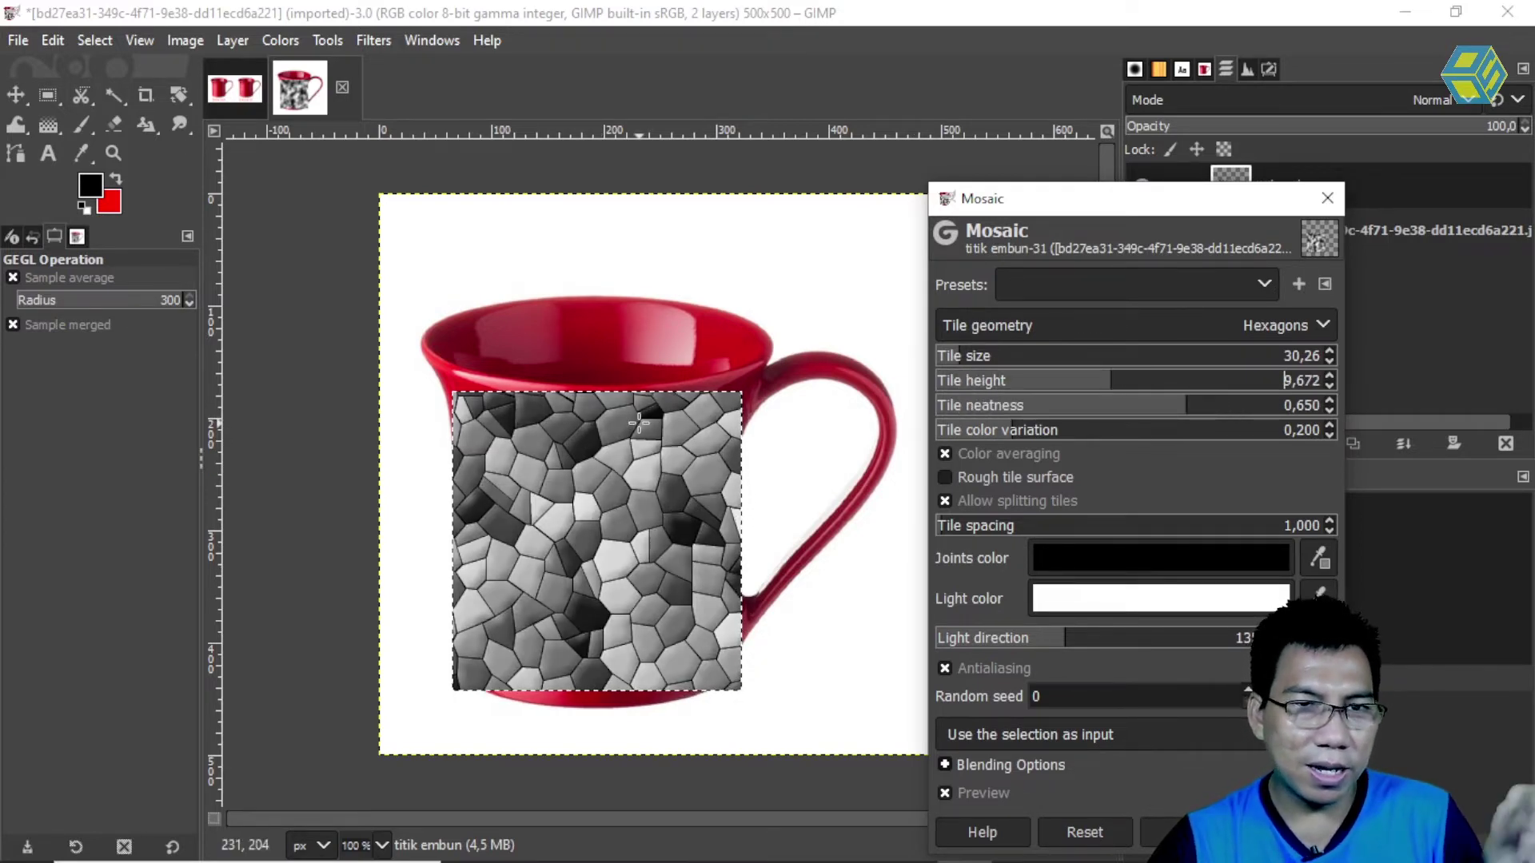
{"action": "left_click_drag", "start_coordinate": [1114, 381], "coordinate": [1214, 385]}
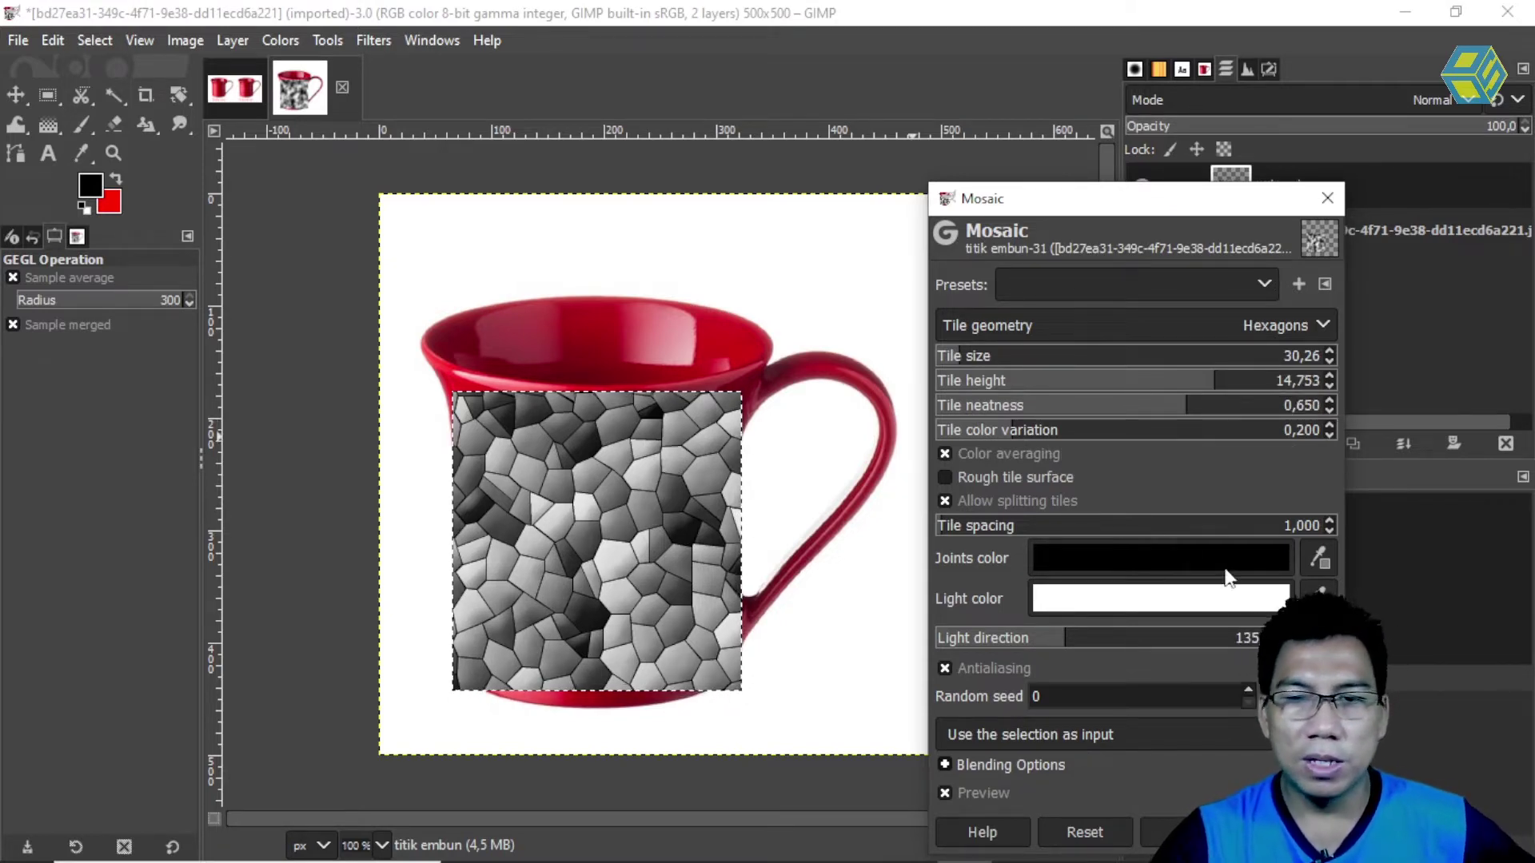
Step: Set the mosaic's light direction to about 278, tile color variation to 1,000 and tile spacing to 11,563, and apply the filter
{"action": "mouse_move", "coordinate": [1311, 630]}
{"action": "left_mouse_down"}
{"action": "mouse_move", "coordinate": [1331, 636]}
{"action": "mouse_move", "coordinate": [1317, 653]}
{"action": "left_mouse_up"}
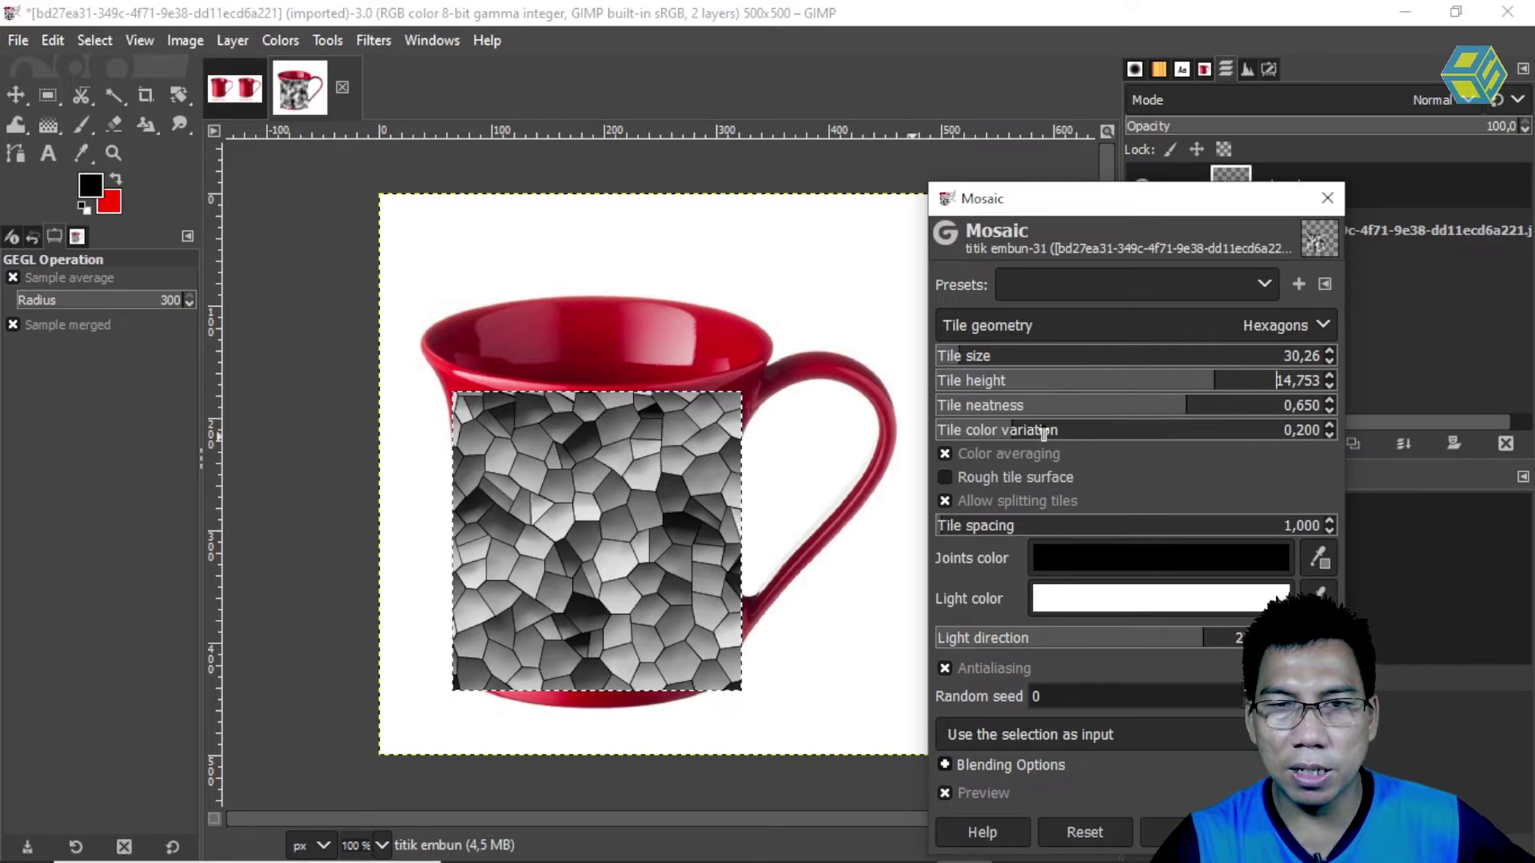
{"action": "left_click_drag", "start_coordinate": [1035, 434], "coordinate": [1306, 444]}
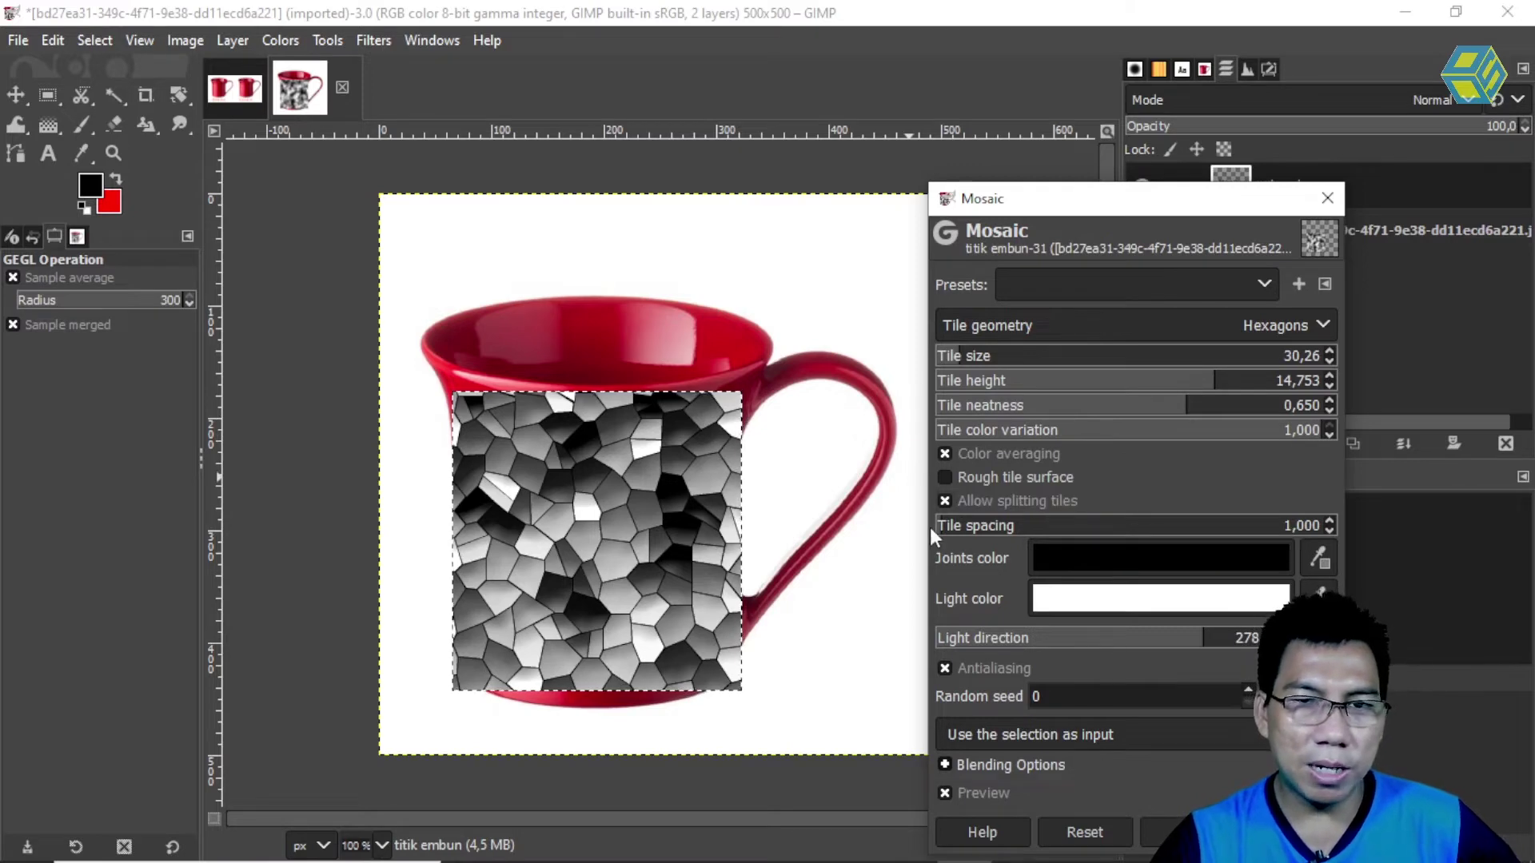
{"action": "left_click_drag", "start_coordinate": [963, 531], "coordinate": [1078, 535]}
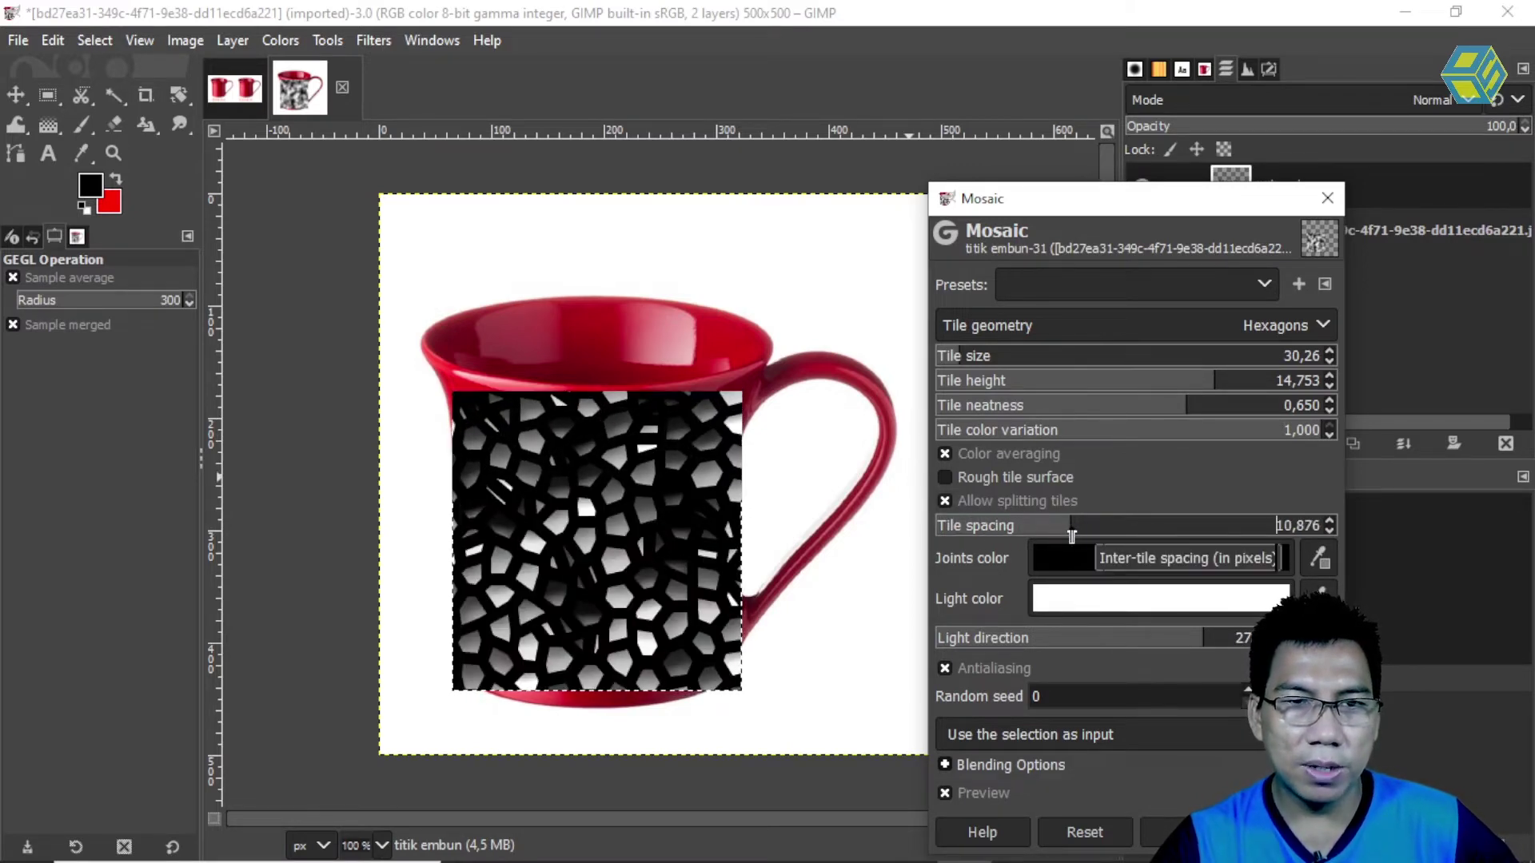
{"action": "left_click_drag", "start_coordinate": [1053, 538], "coordinate": [1217, 550]}
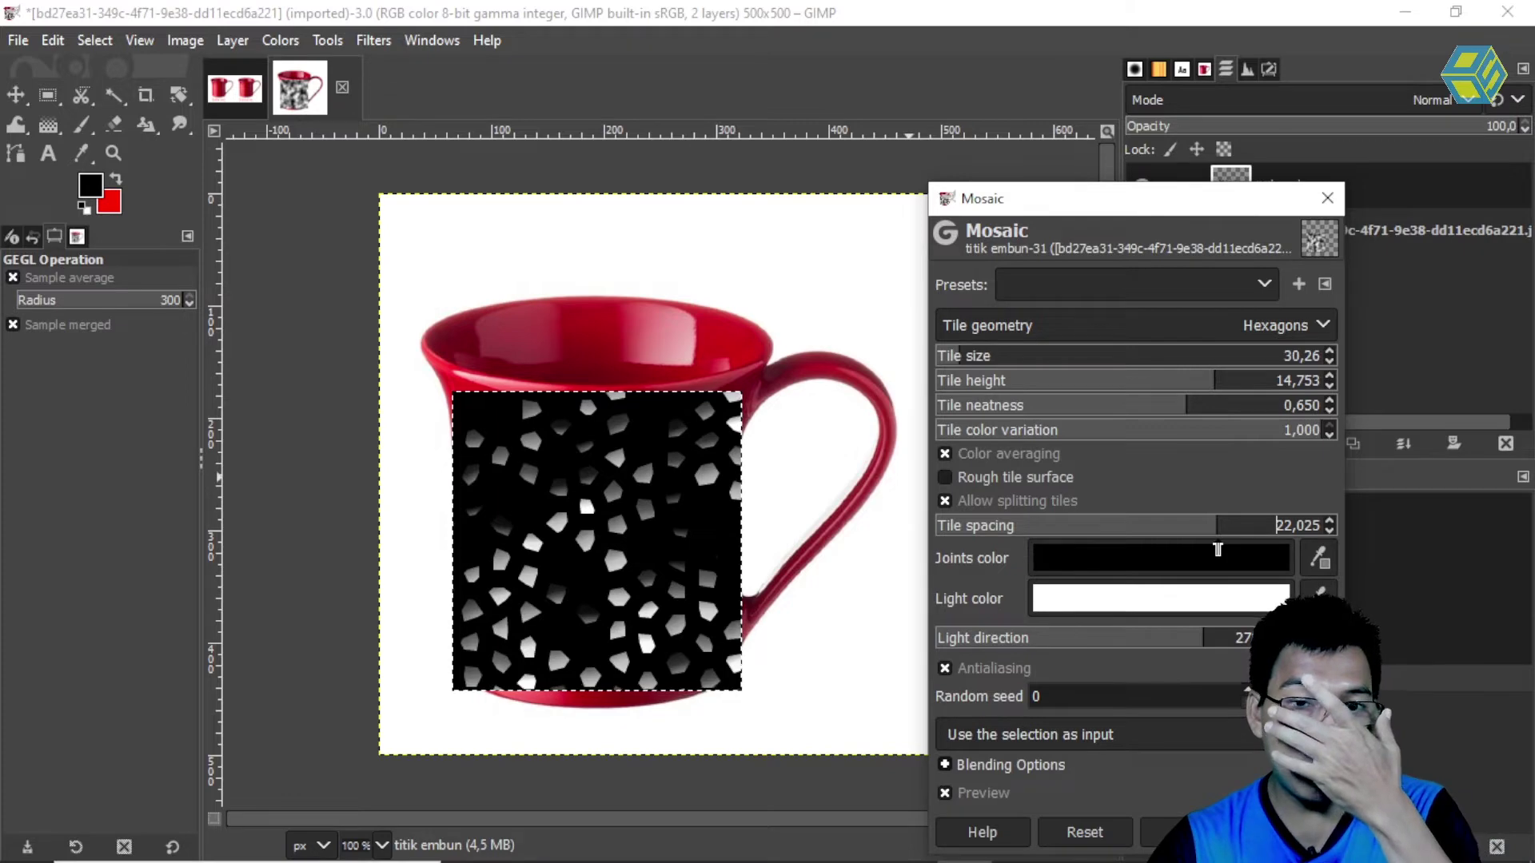
{"action": "left_click_drag", "start_coordinate": [1218, 550], "coordinate": [1068, 546]}
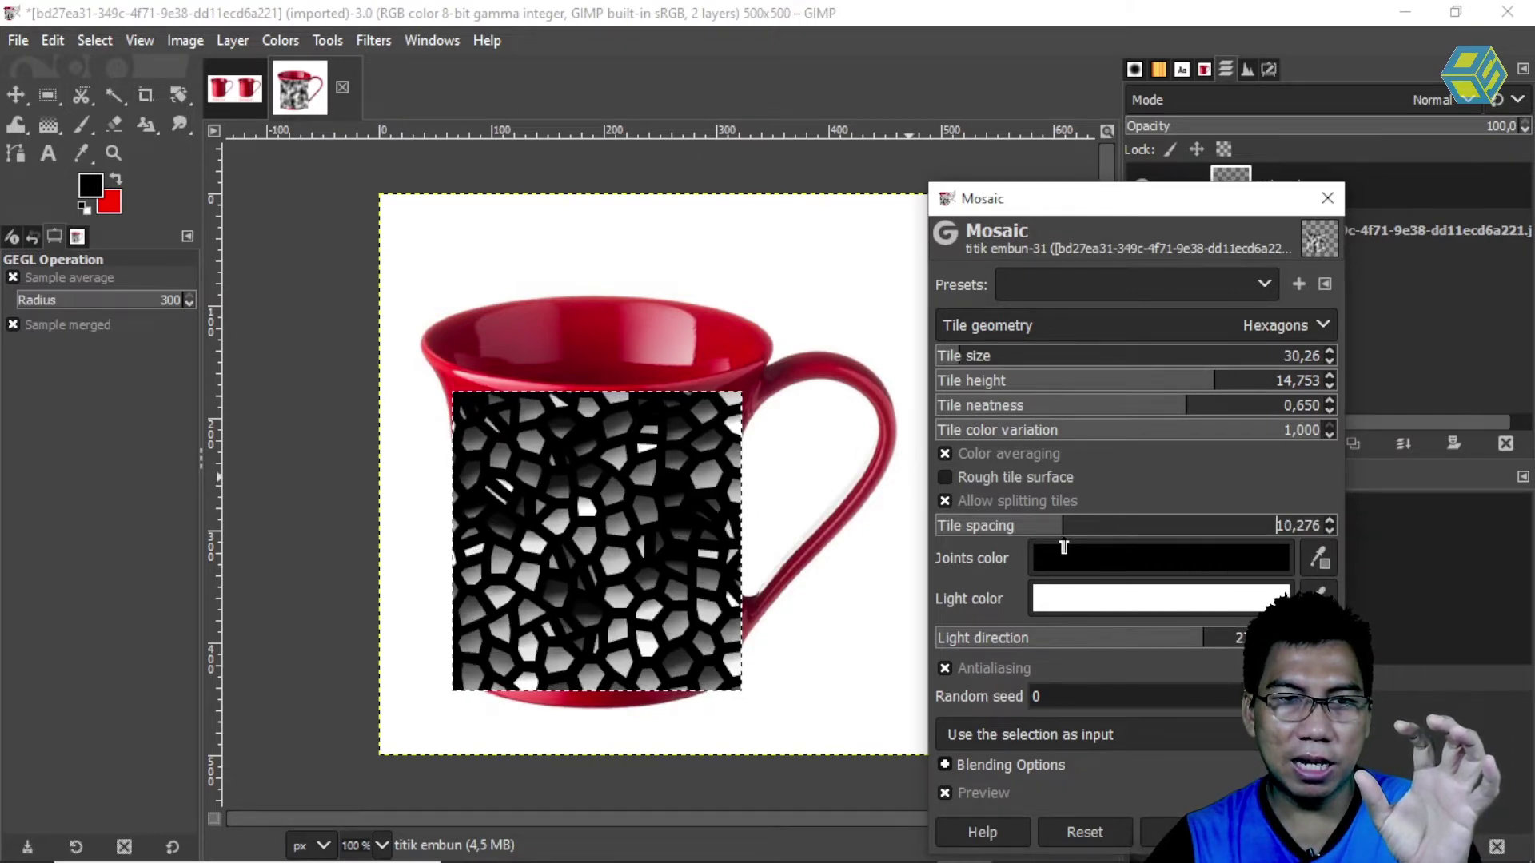
{"action": "left_click_drag", "start_coordinate": [1075, 556], "coordinate": [1081, 558]}
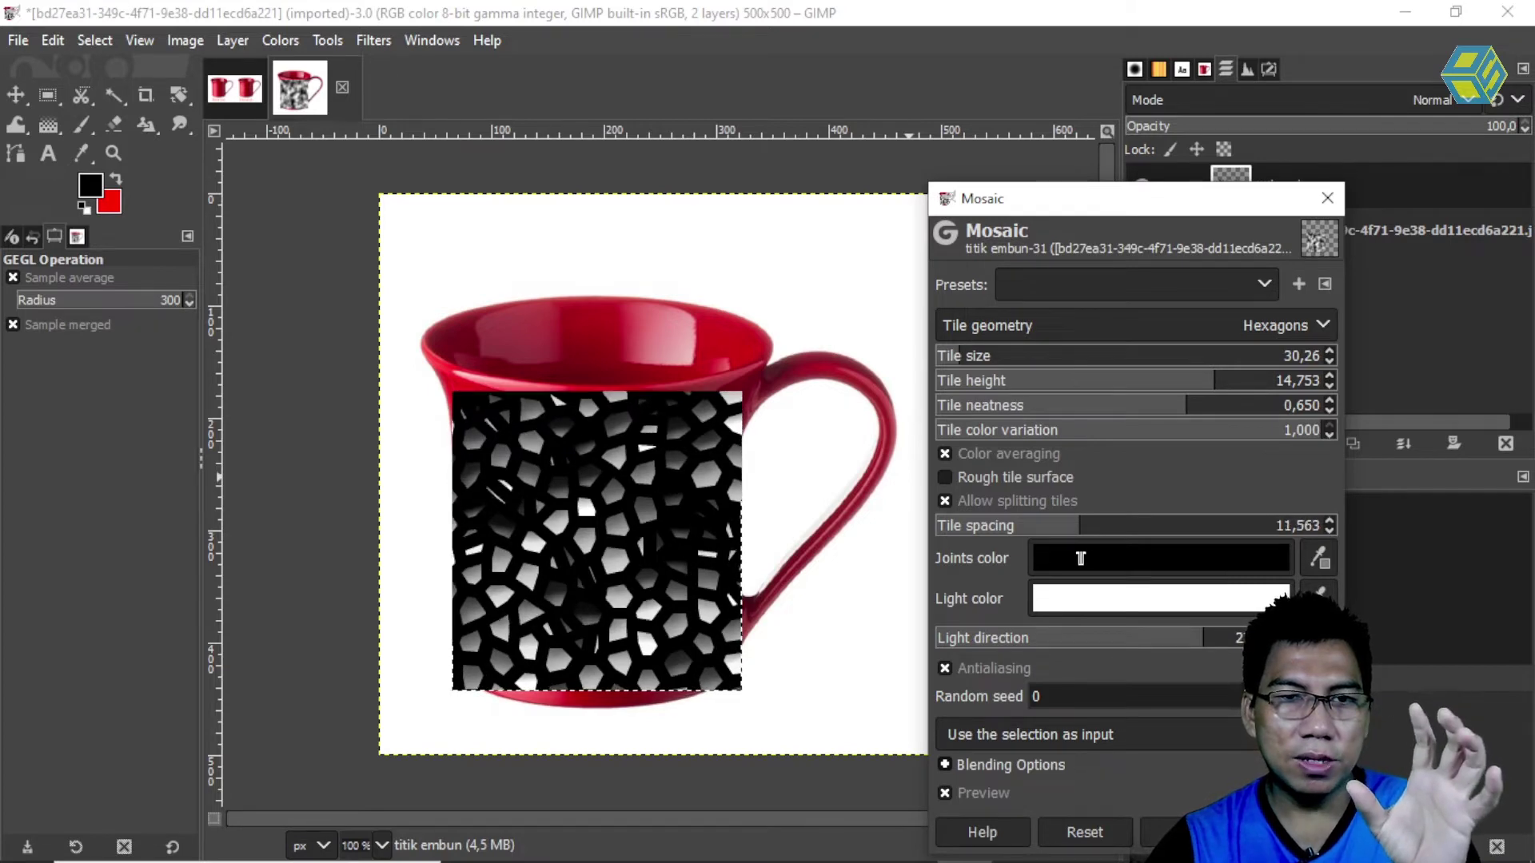
{"action": "key", "text": "Return"}
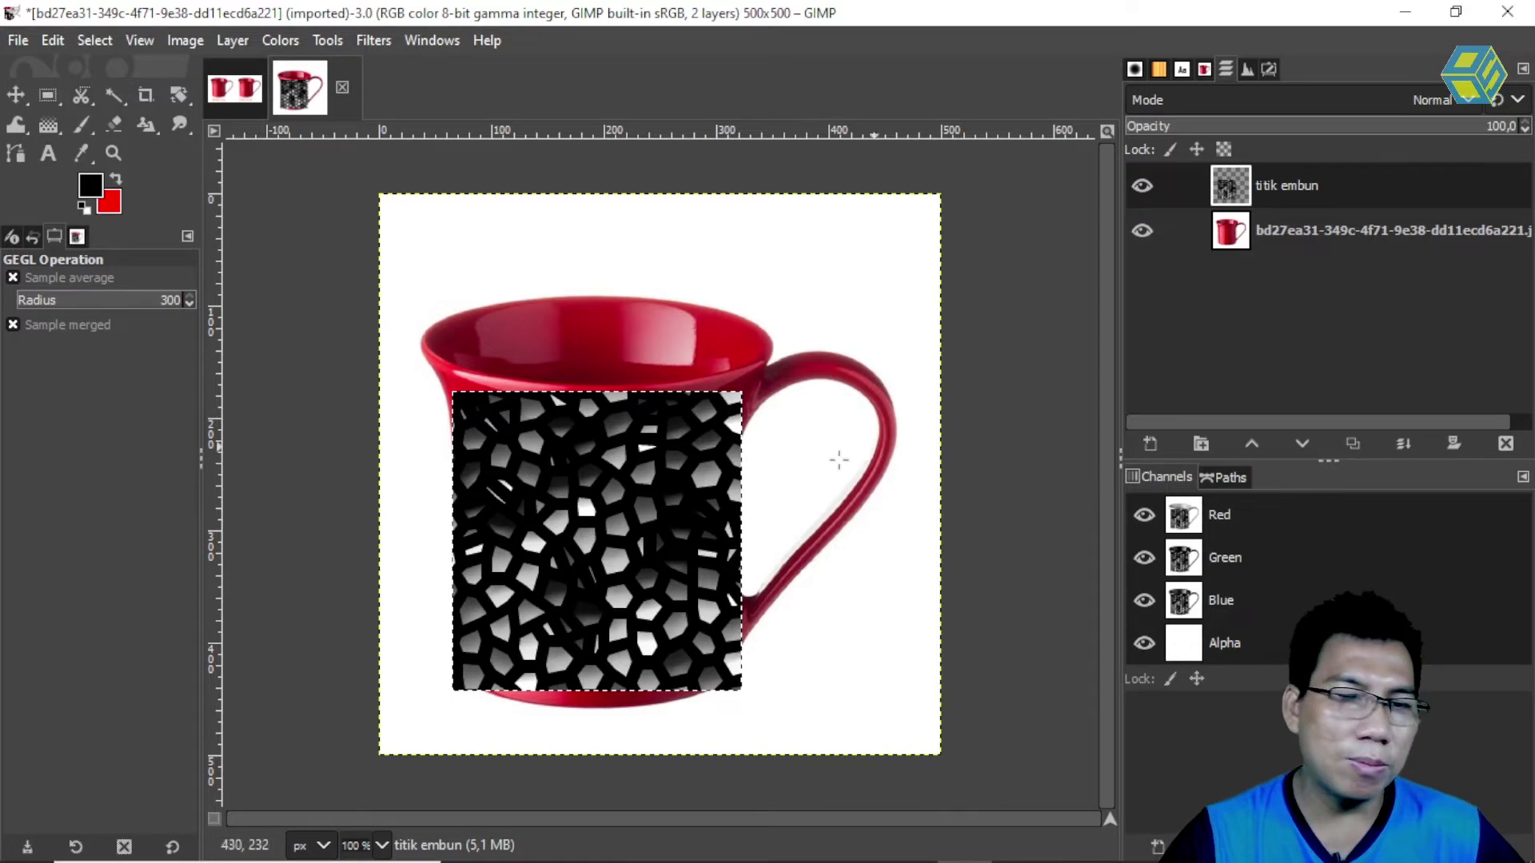
{"action": "left_click", "coordinate": [373, 40]}
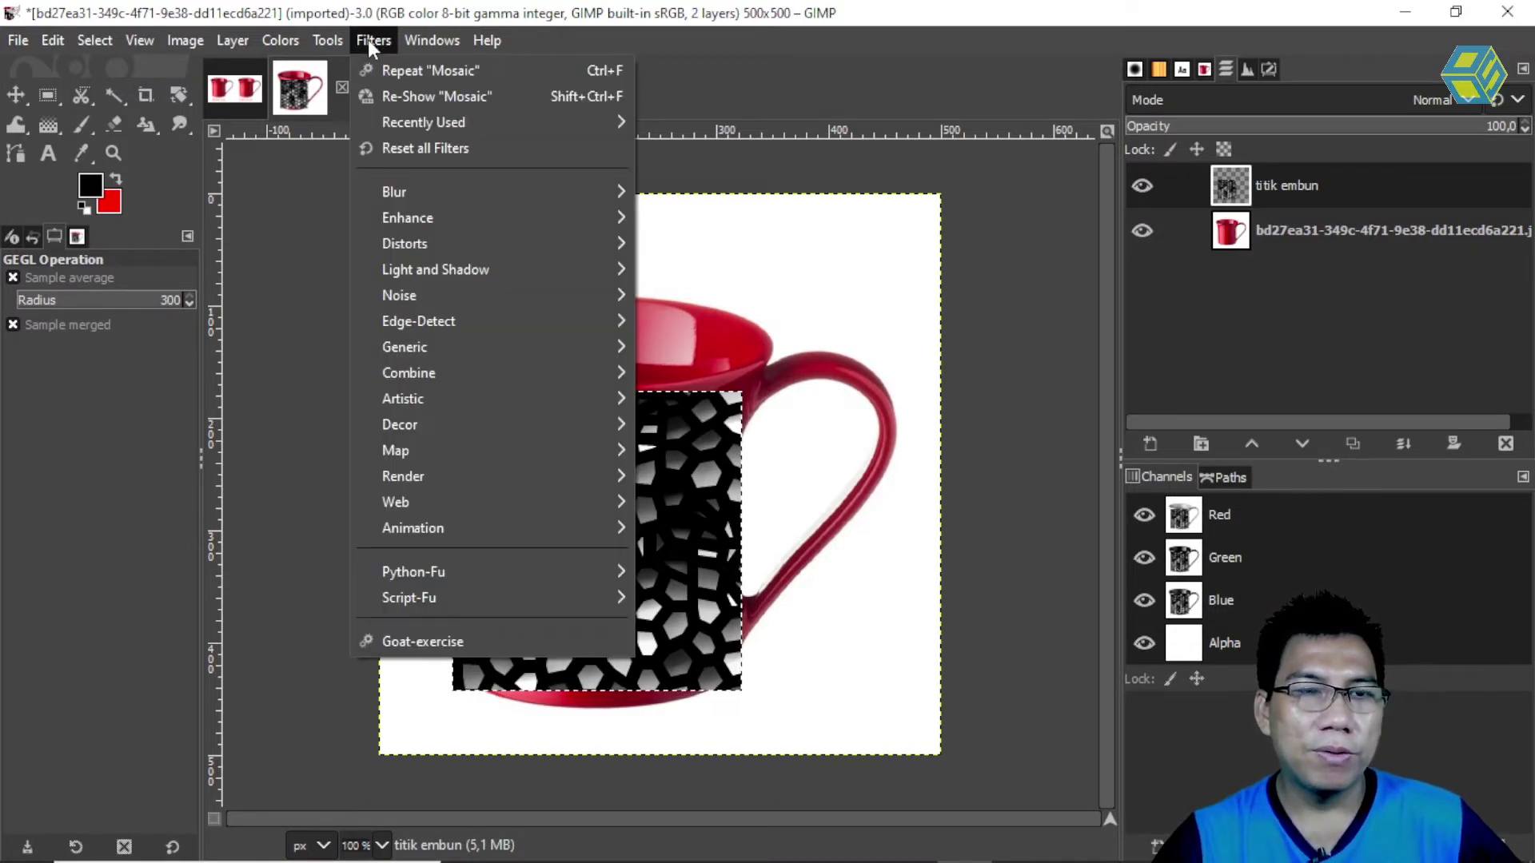
{"action": "mouse_move", "coordinate": [467, 245]}
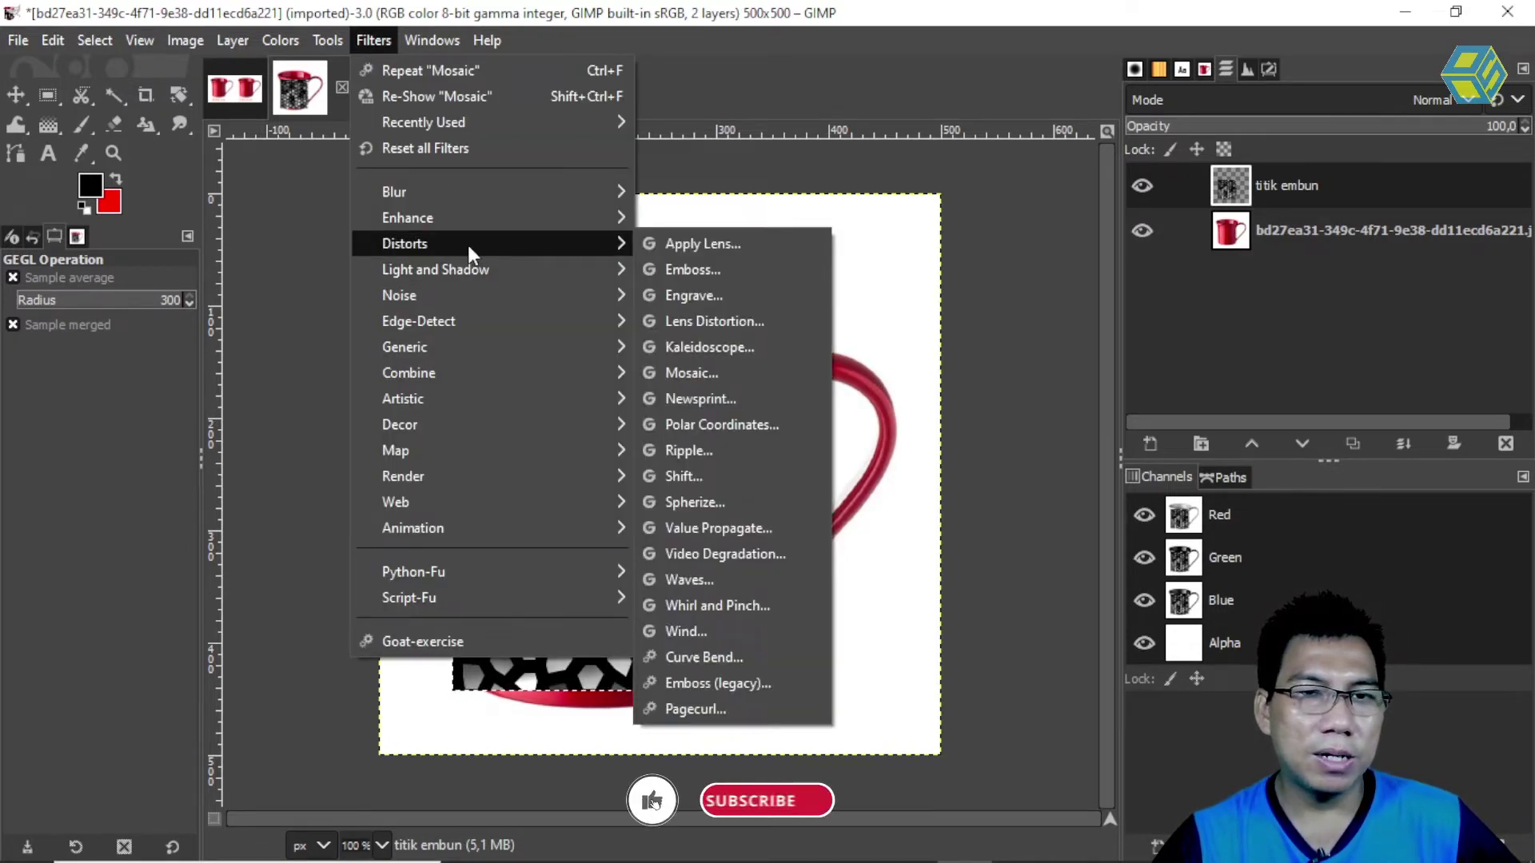
{"action": "mouse_move", "coordinate": [465, 192]}
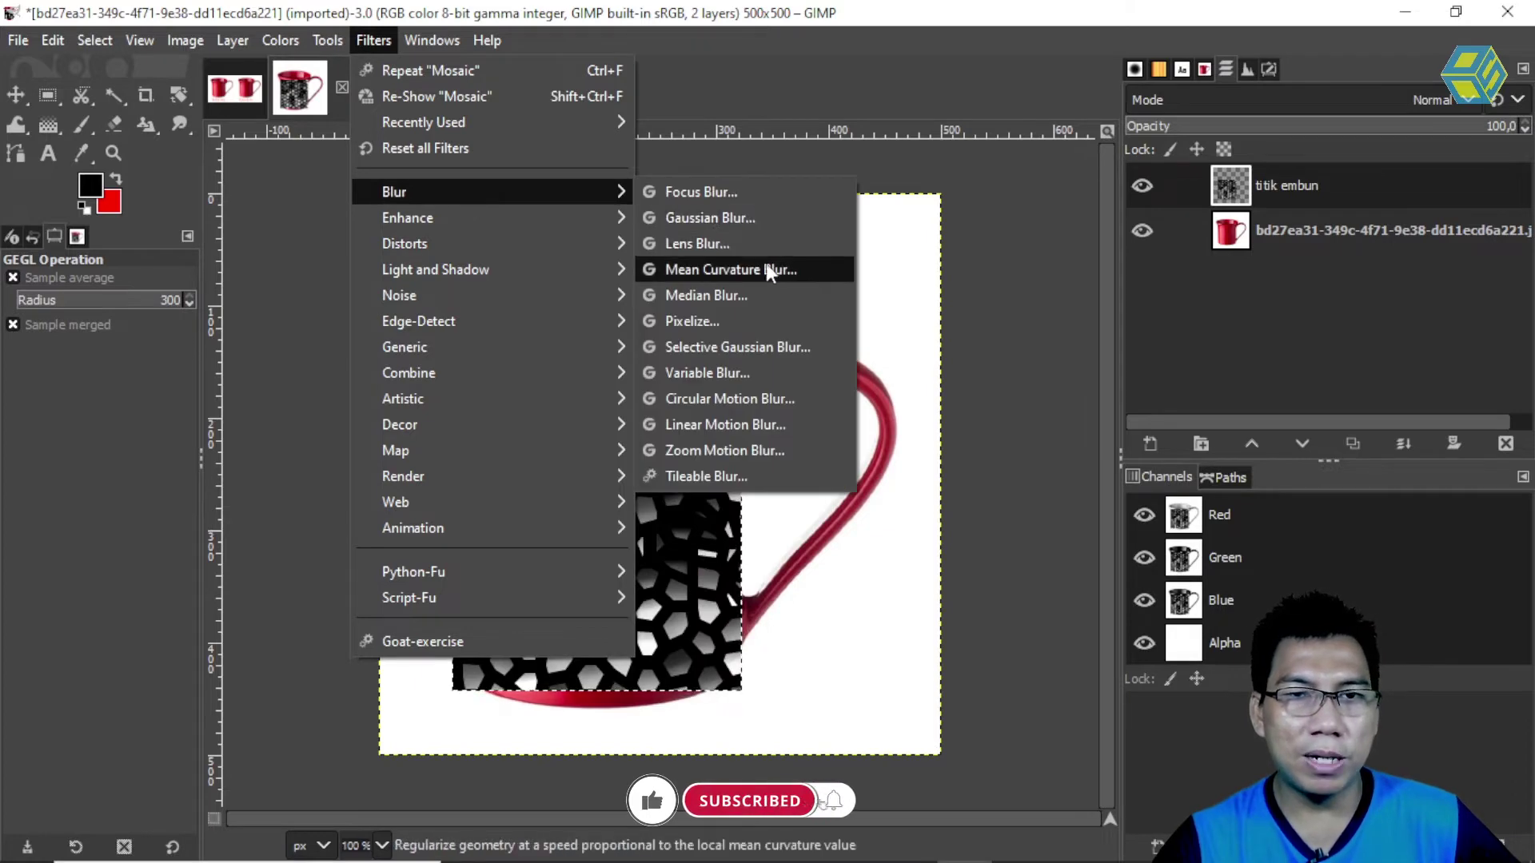
{"action": "left_click", "coordinate": [760, 296]}
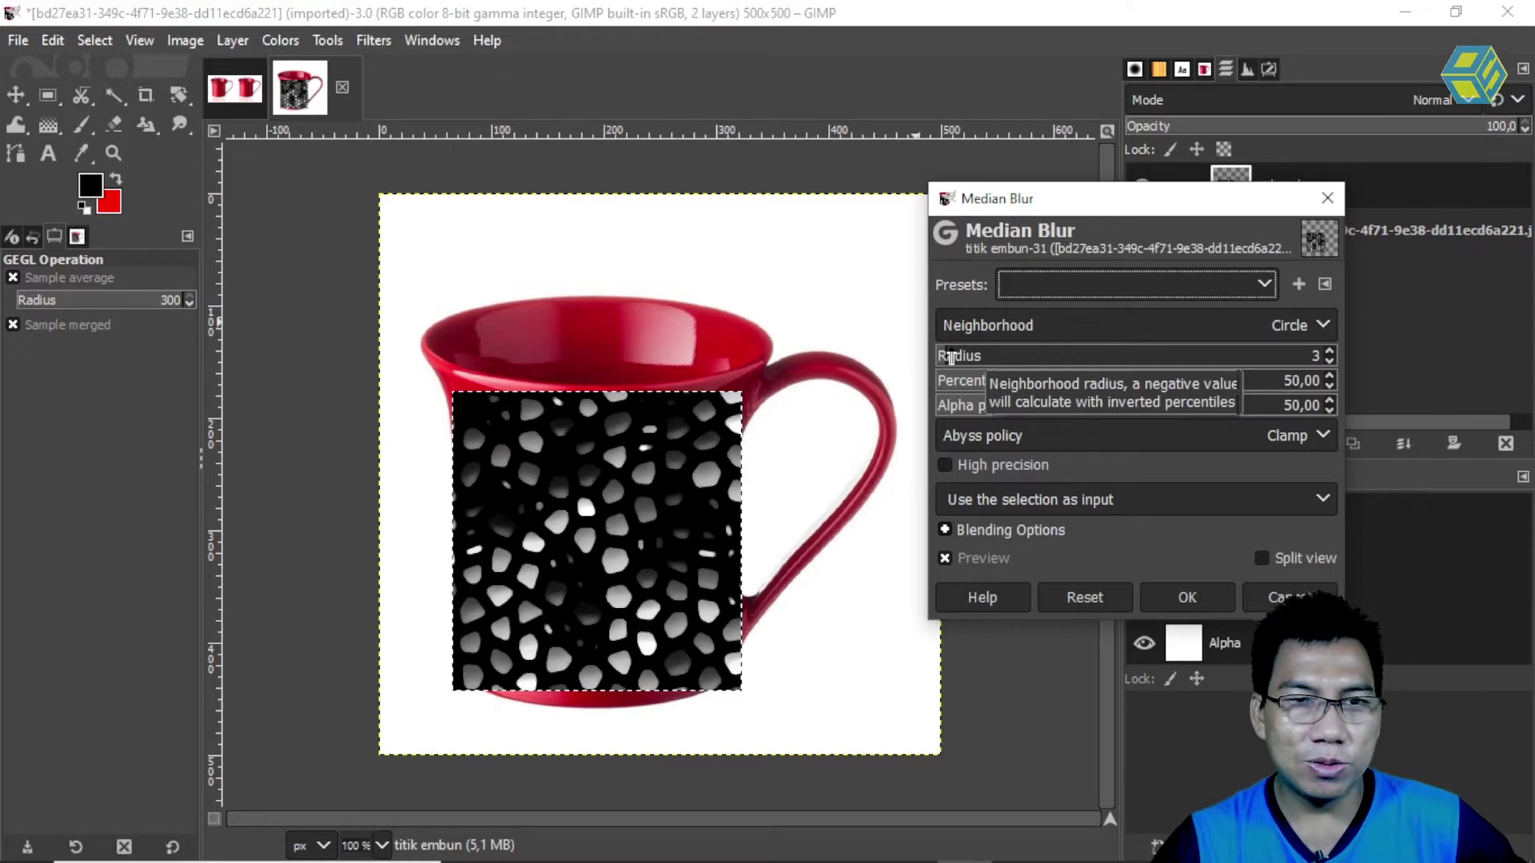
{"action": "mouse_move", "coordinate": [951, 357]}
{"action": "left_mouse_down"}
{"action": "mouse_move", "coordinate": [1002, 362]}
{"action": "mouse_move", "coordinate": [945, 350]}
{"action": "left_mouse_up"}
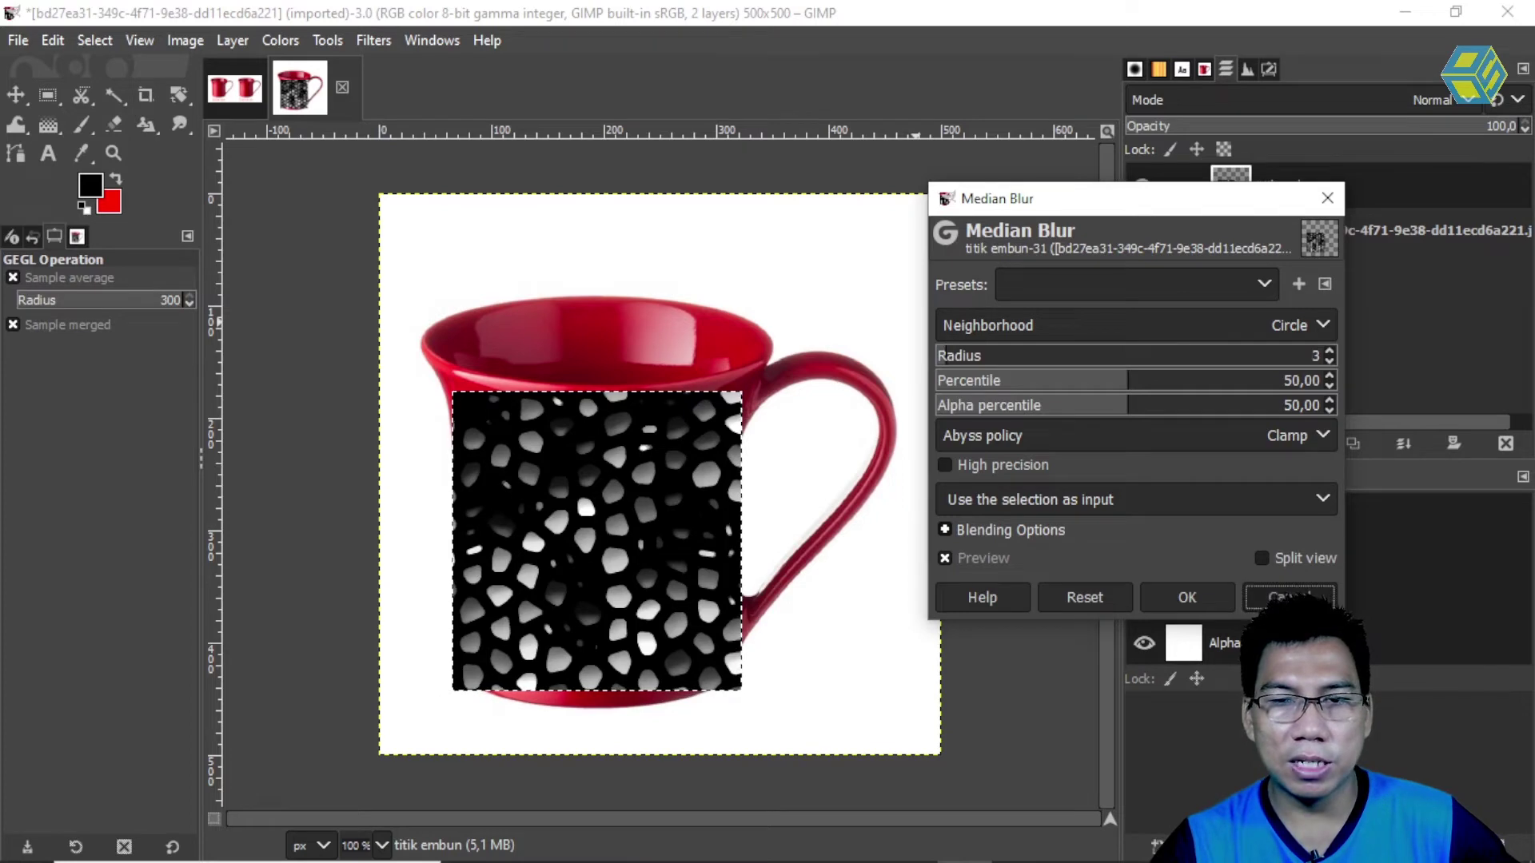
{"action": "left_click", "coordinate": [1289, 598]}
Step: Apply a Median Blur with radius 5 to the mosaic texture and clear the selection
{"action": "left_click", "coordinate": [373, 40]}
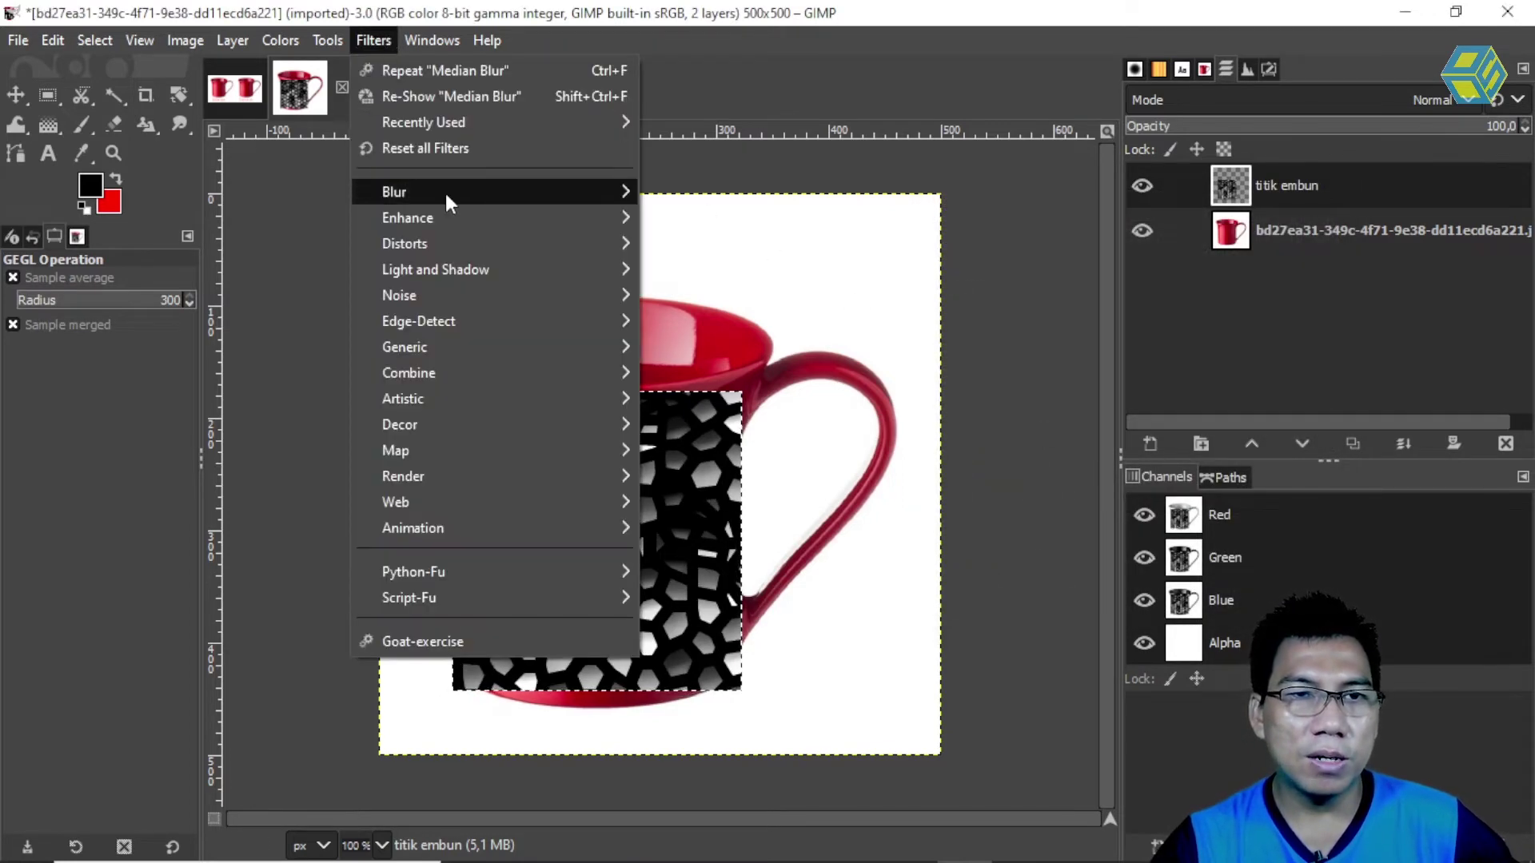
{"action": "mouse_move", "coordinate": [447, 199]}
{"action": "left_click", "coordinate": [723, 295]}
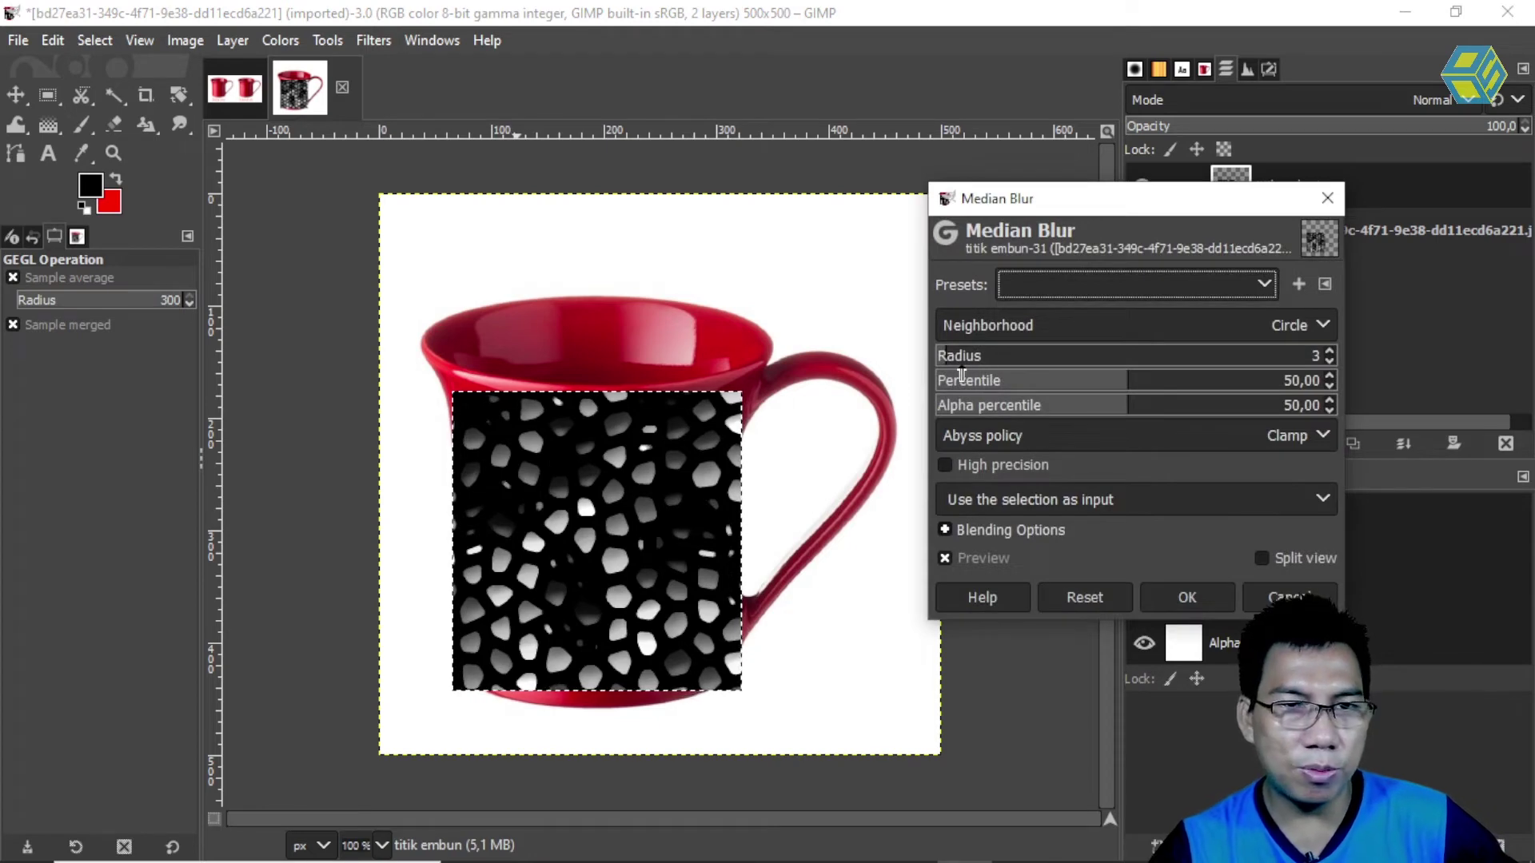
{"action": "left_click_drag", "start_coordinate": [948, 361], "coordinate": [950, 357]}
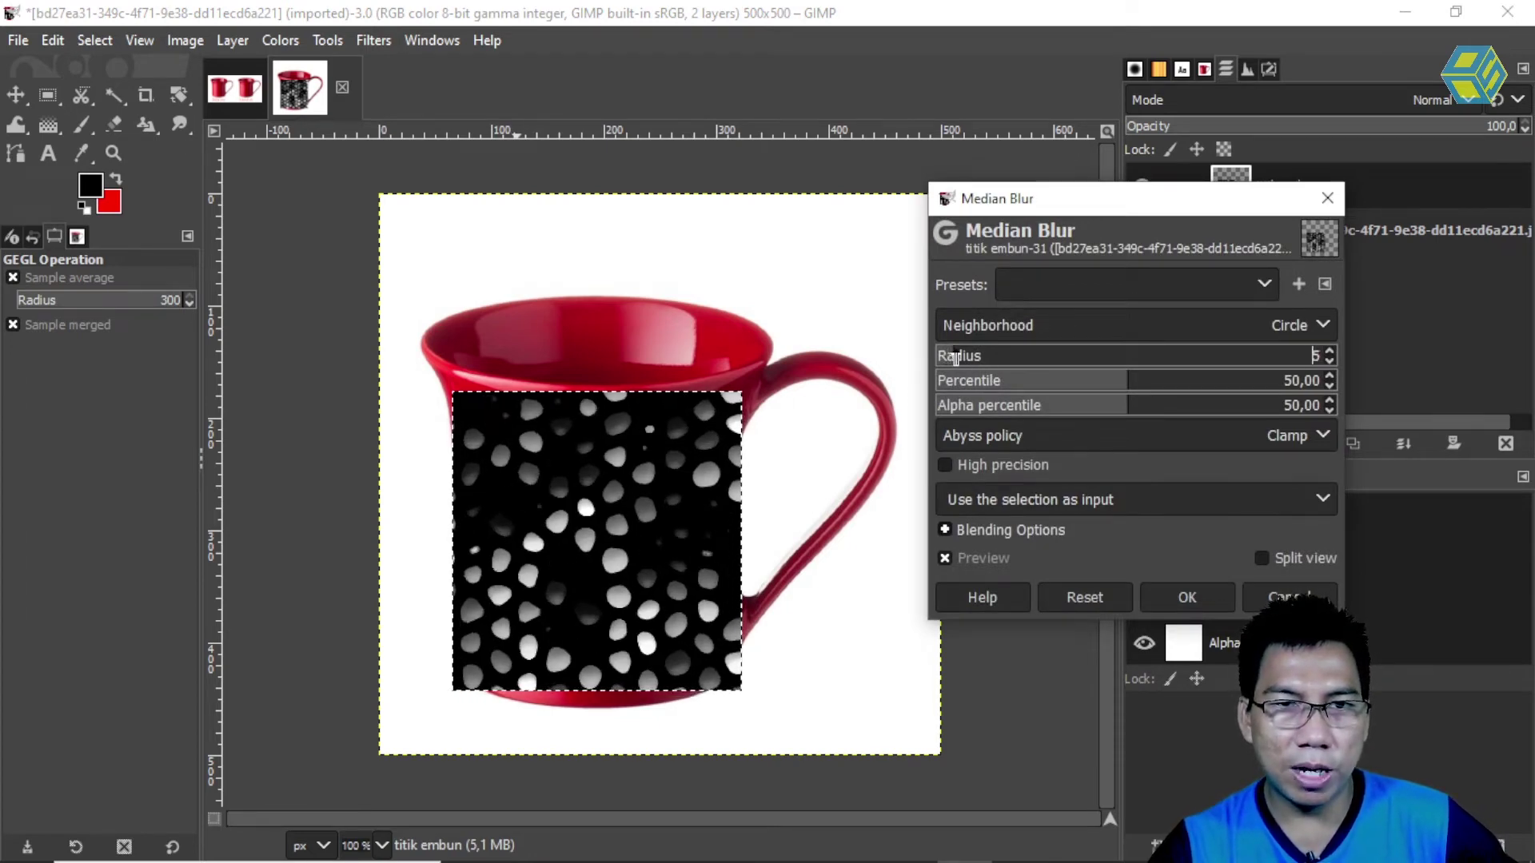
{"action": "left_click", "coordinate": [1186, 599]}
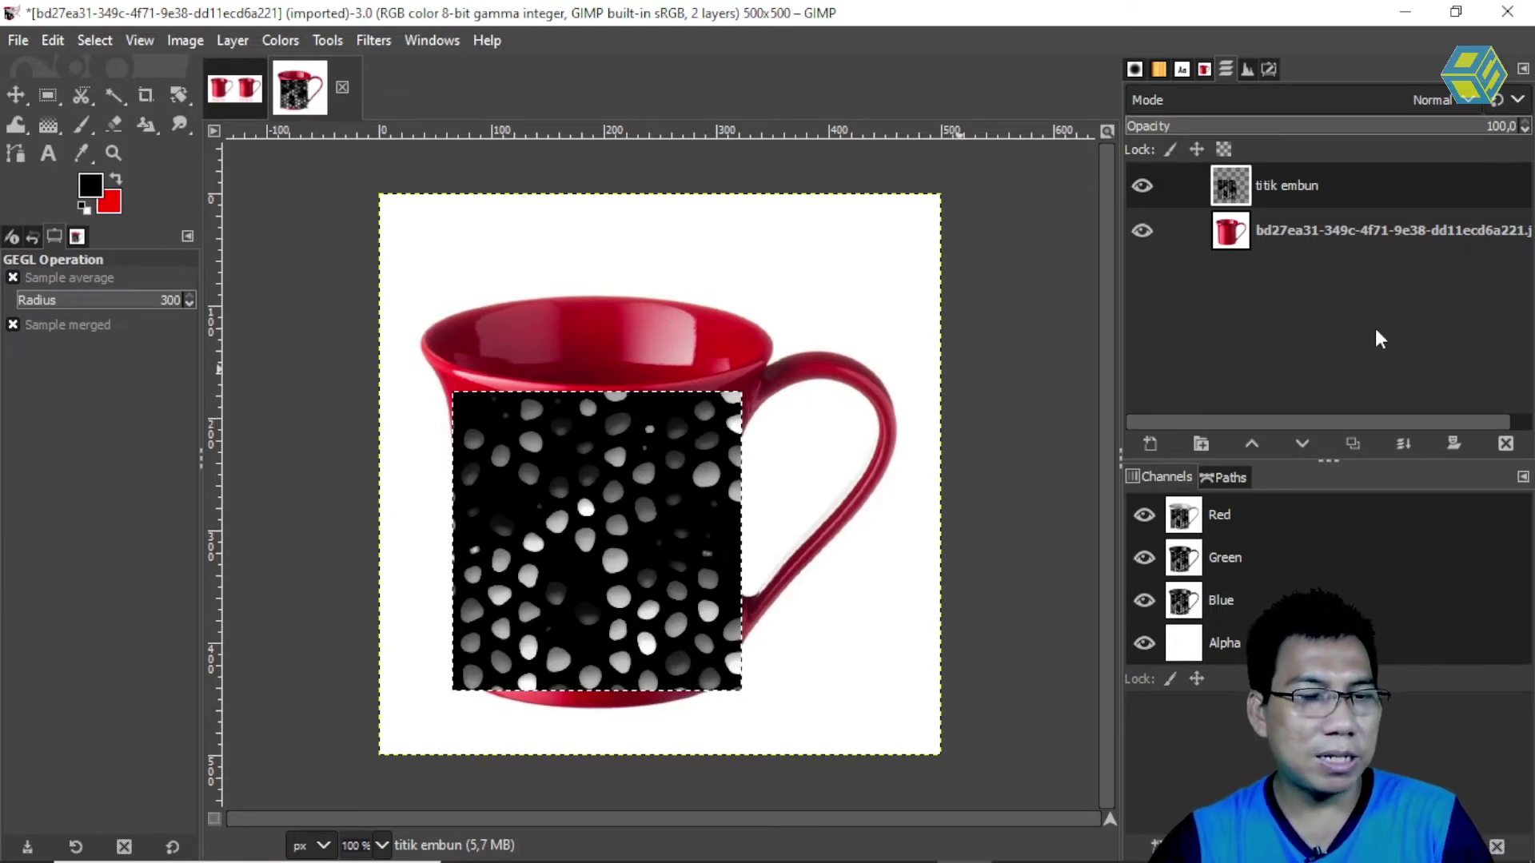
{"action": "key", "text": "shift+ctrl+a"}
Step: Look up where the Channels dialog can be opened among the dockable dialogs
{"action": "left_click", "coordinate": [1175, 482]}
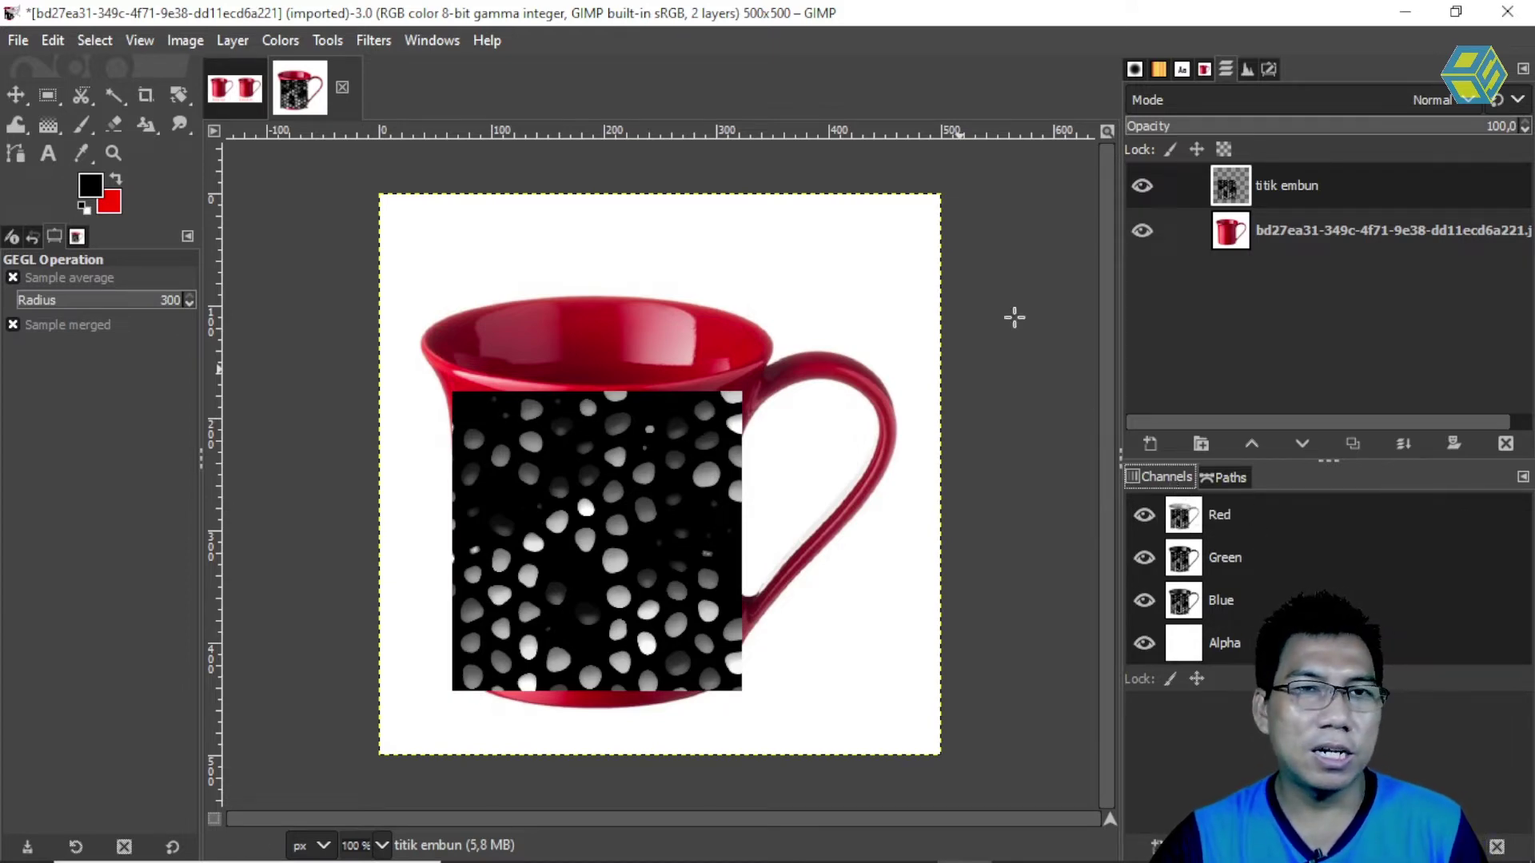
{"action": "left_click", "coordinate": [432, 40]}
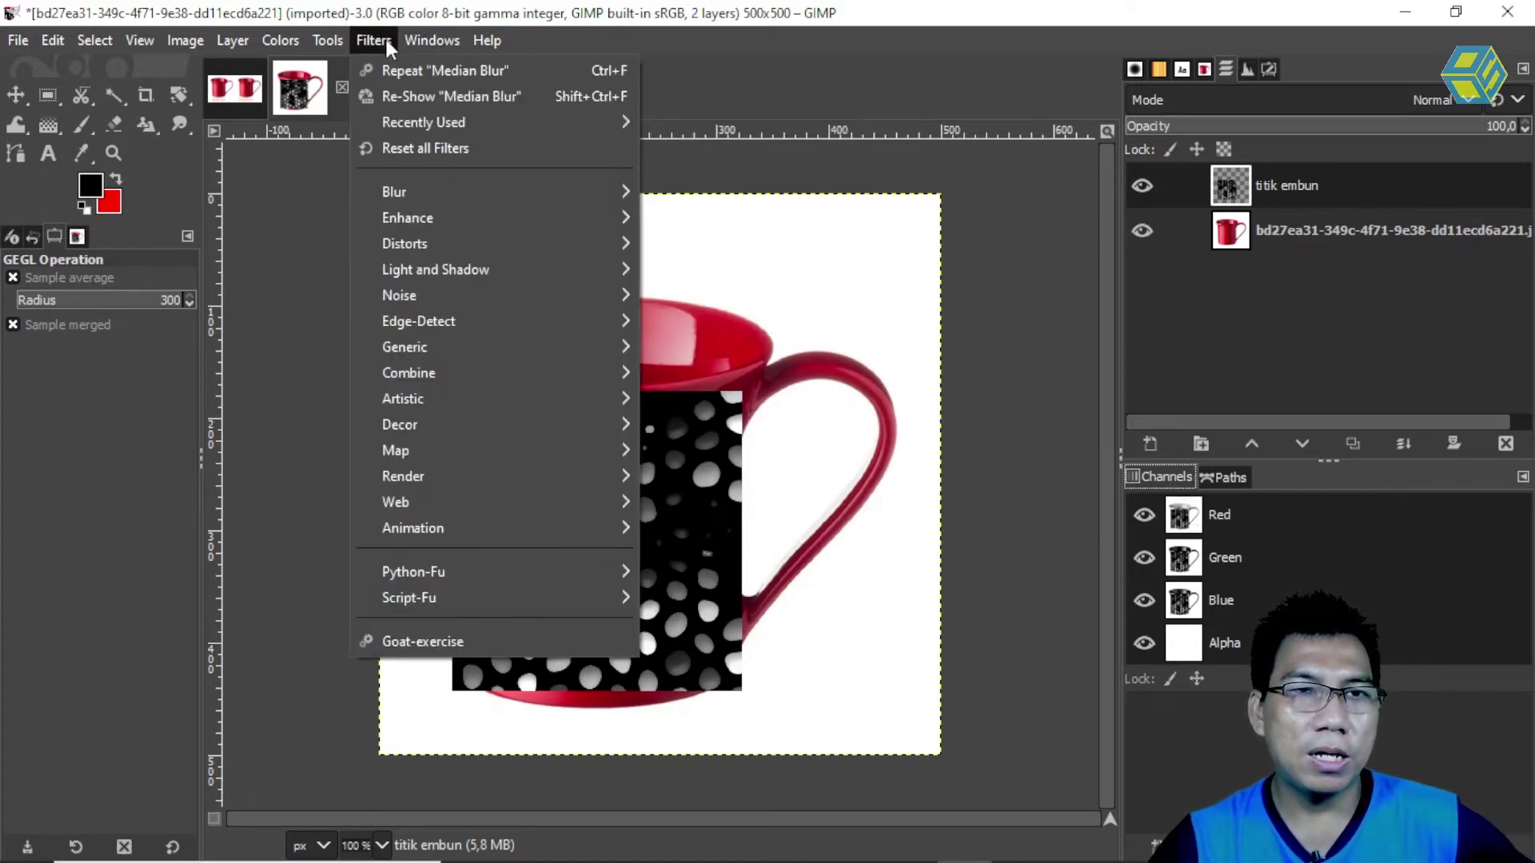
{"action": "left_click", "coordinate": [372, 39]}
{"action": "left_click", "coordinate": [327, 40]}
{"action": "mouse_move", "coordinate": [266, 50]}
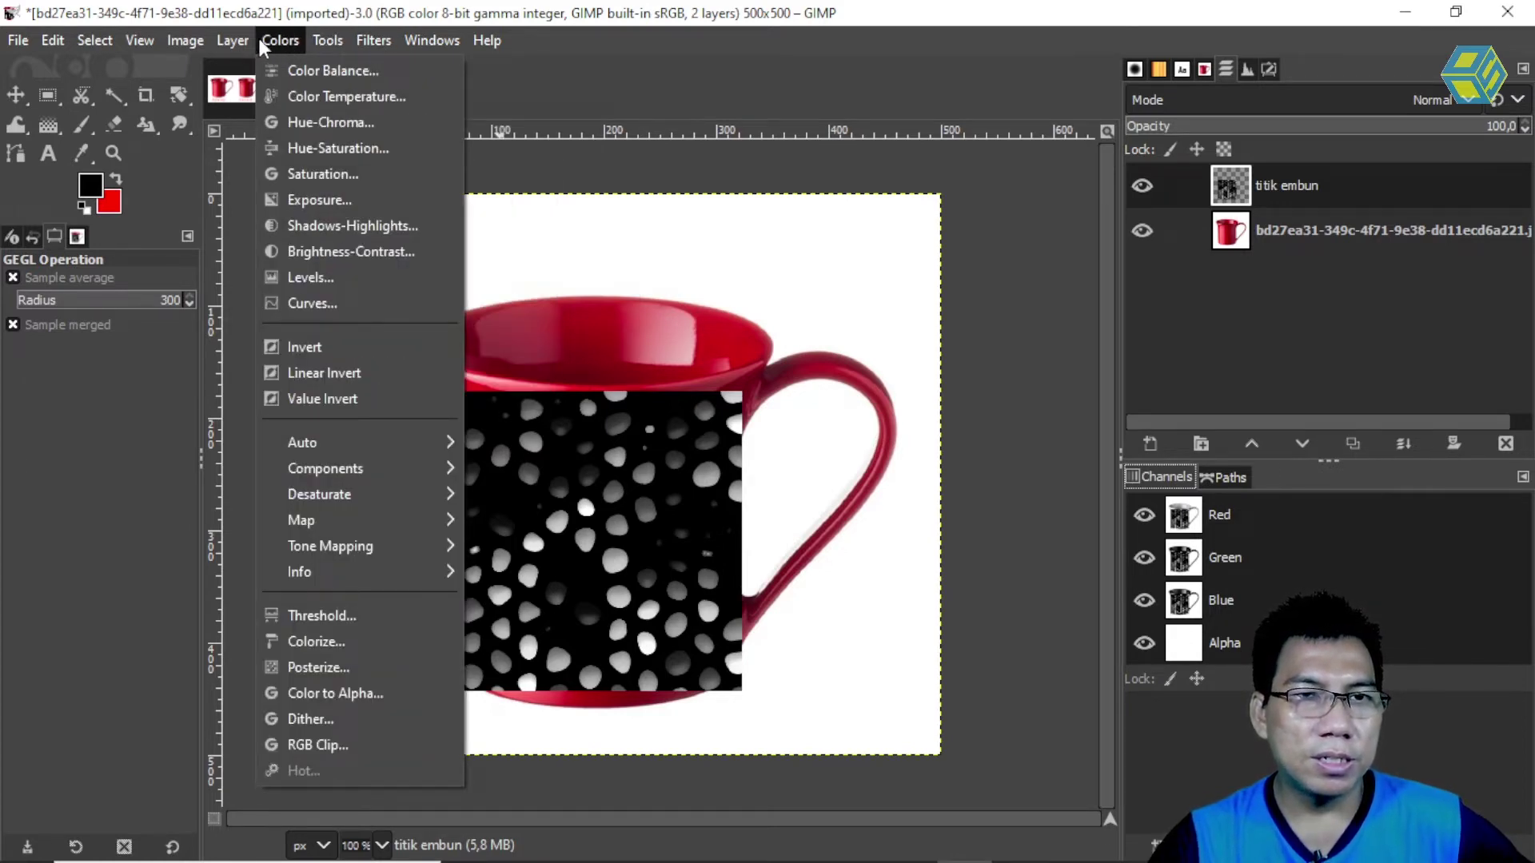
{"action": "mouse_move", "coordinate": [438, 46]}
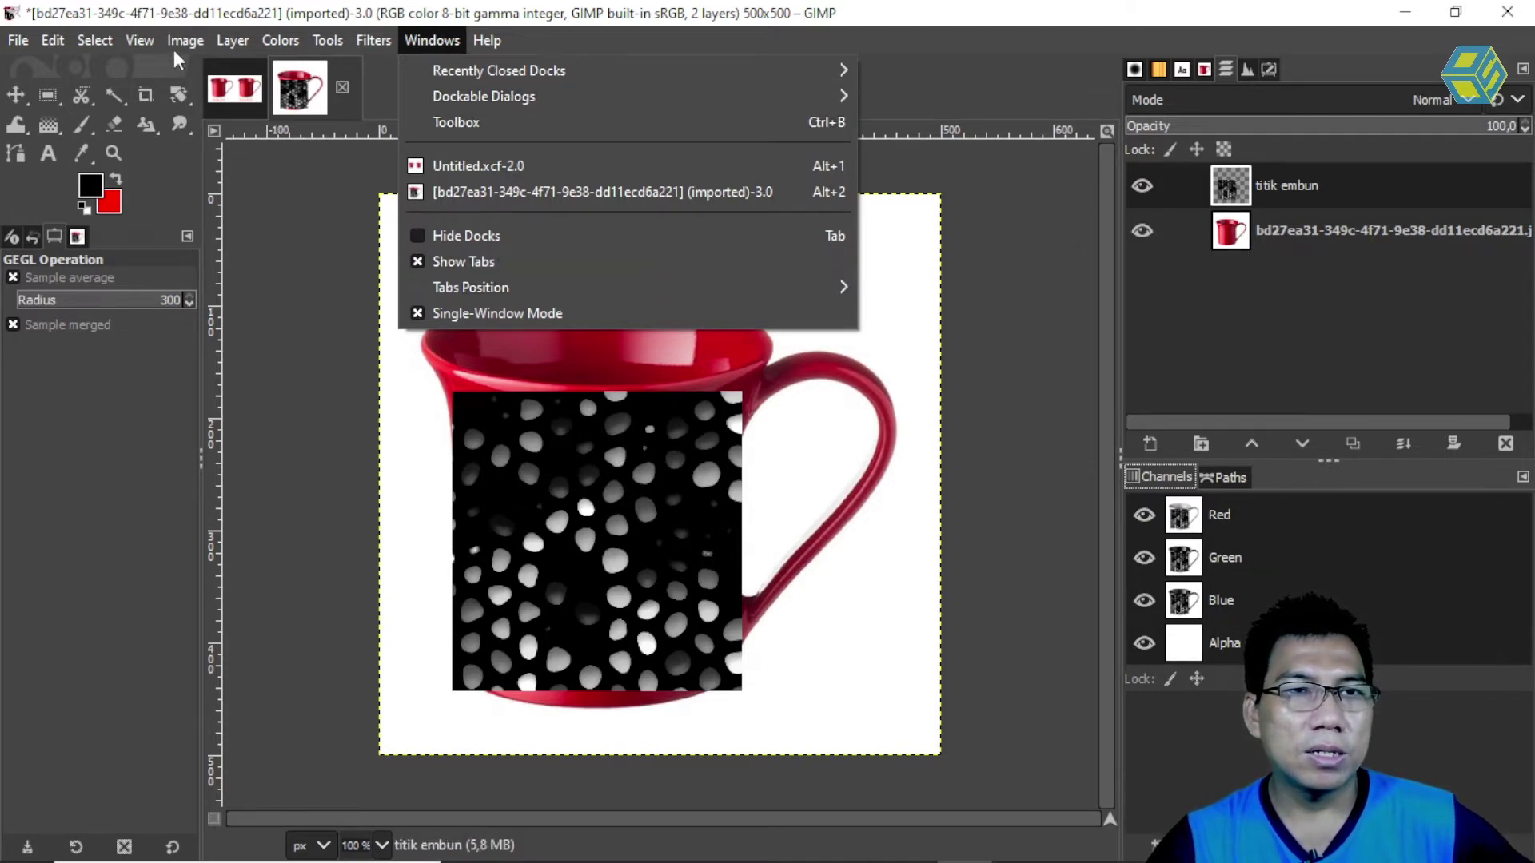
{"action": "mouse_move", "coordinate": [133, 54]}
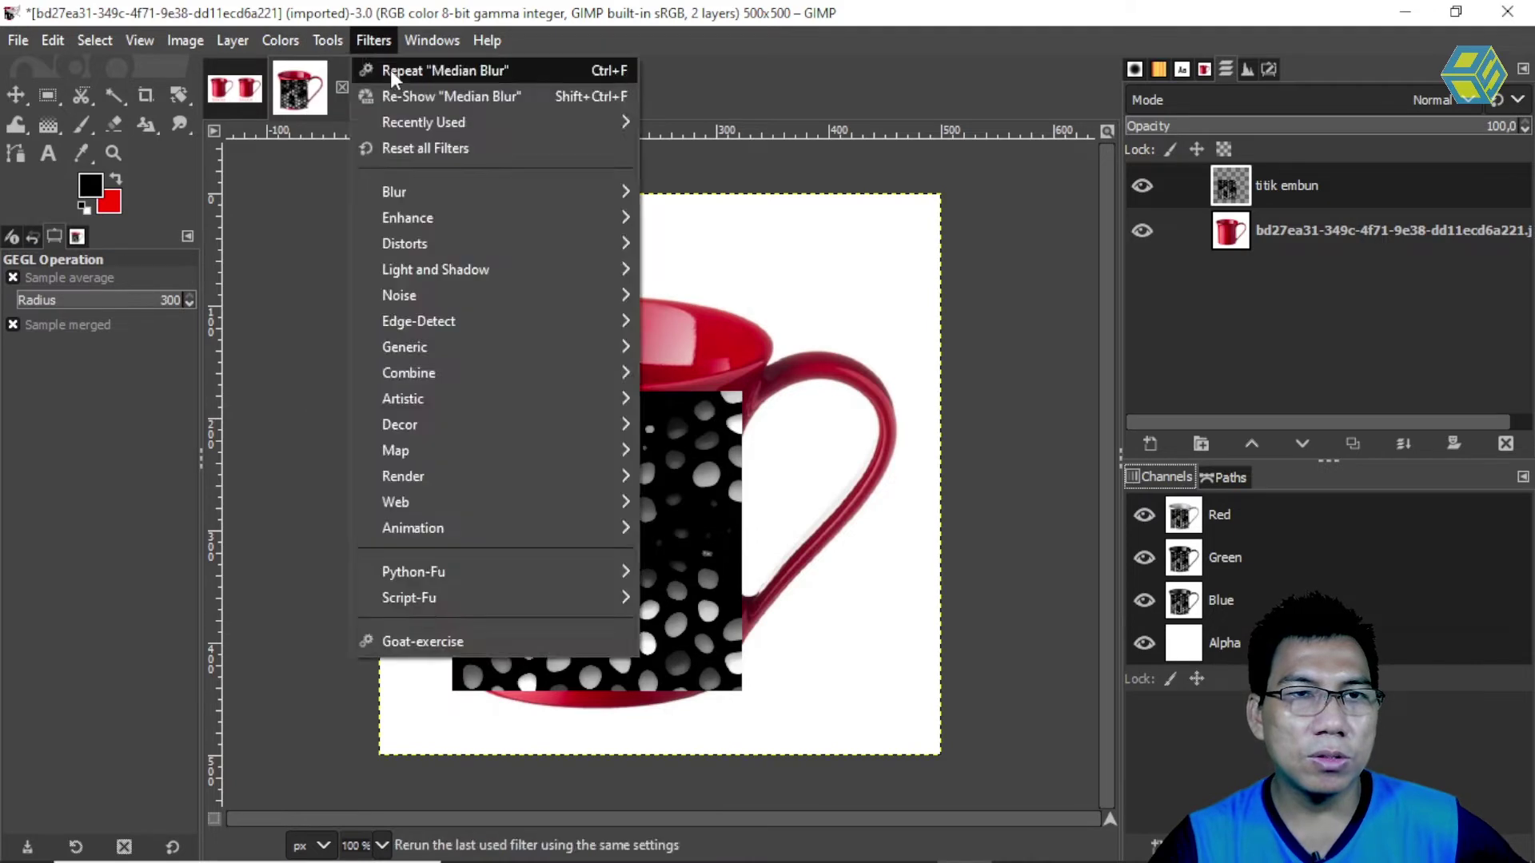
{"action": "mouse_move", "coordinate": [350, 63]}
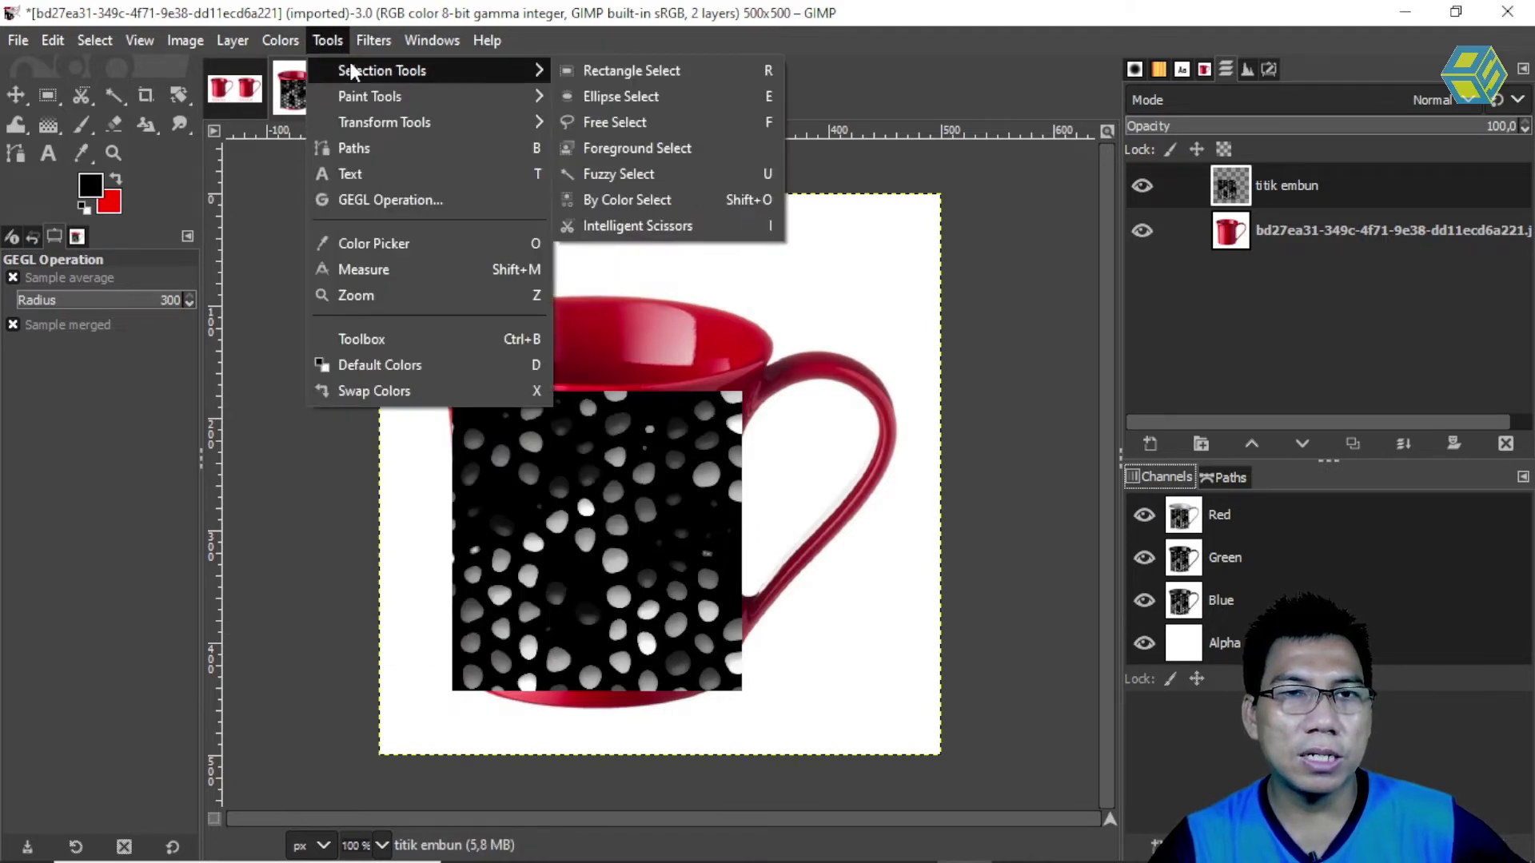
{"action": "mouse_move", "coordinate": [376, 101]}
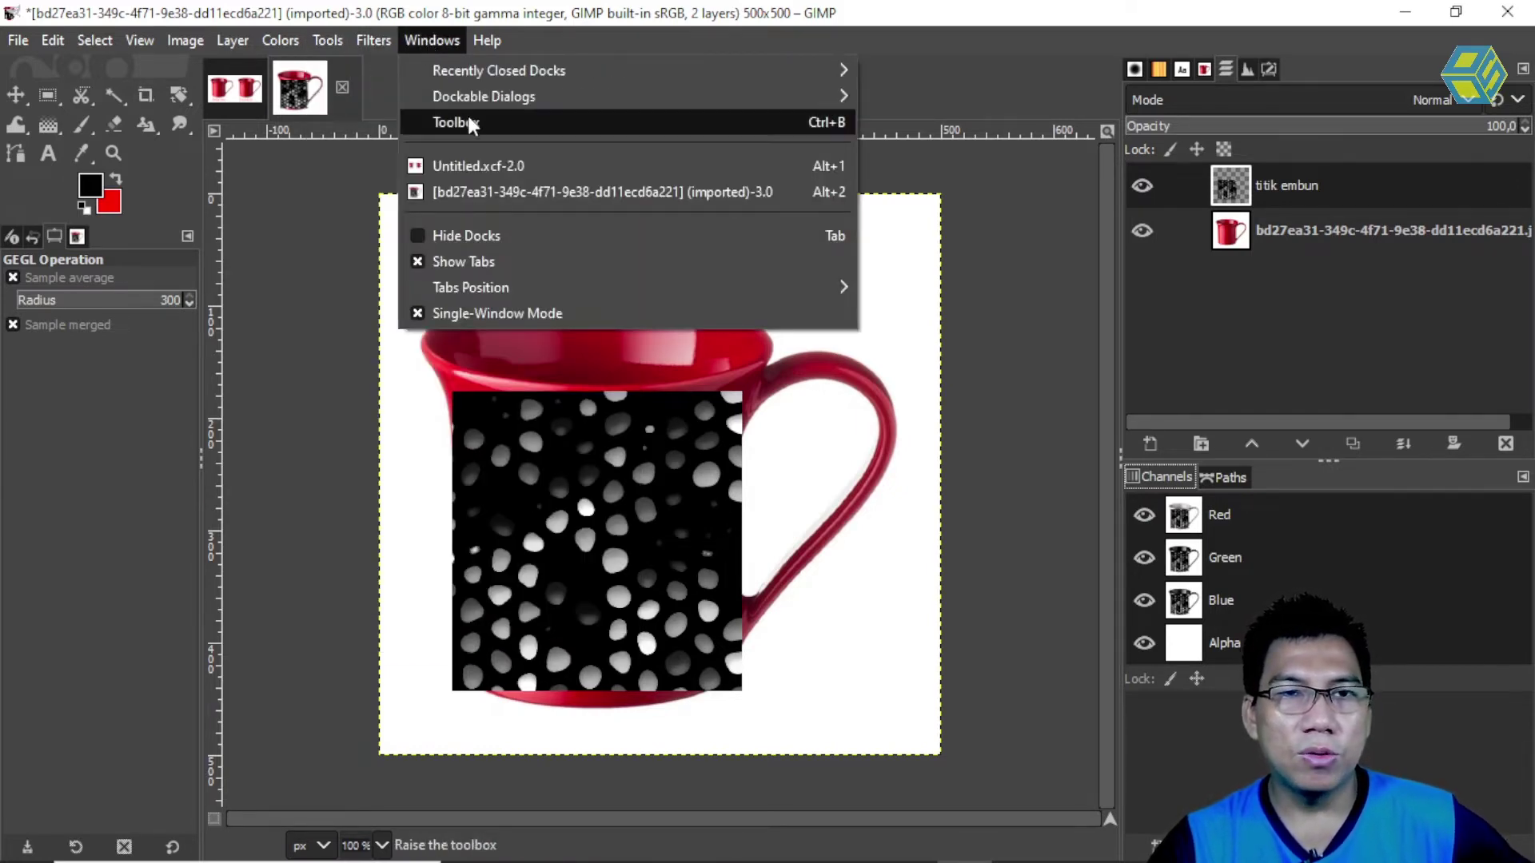
{"action": "mouse_move", "coordinate": [472, 102]}
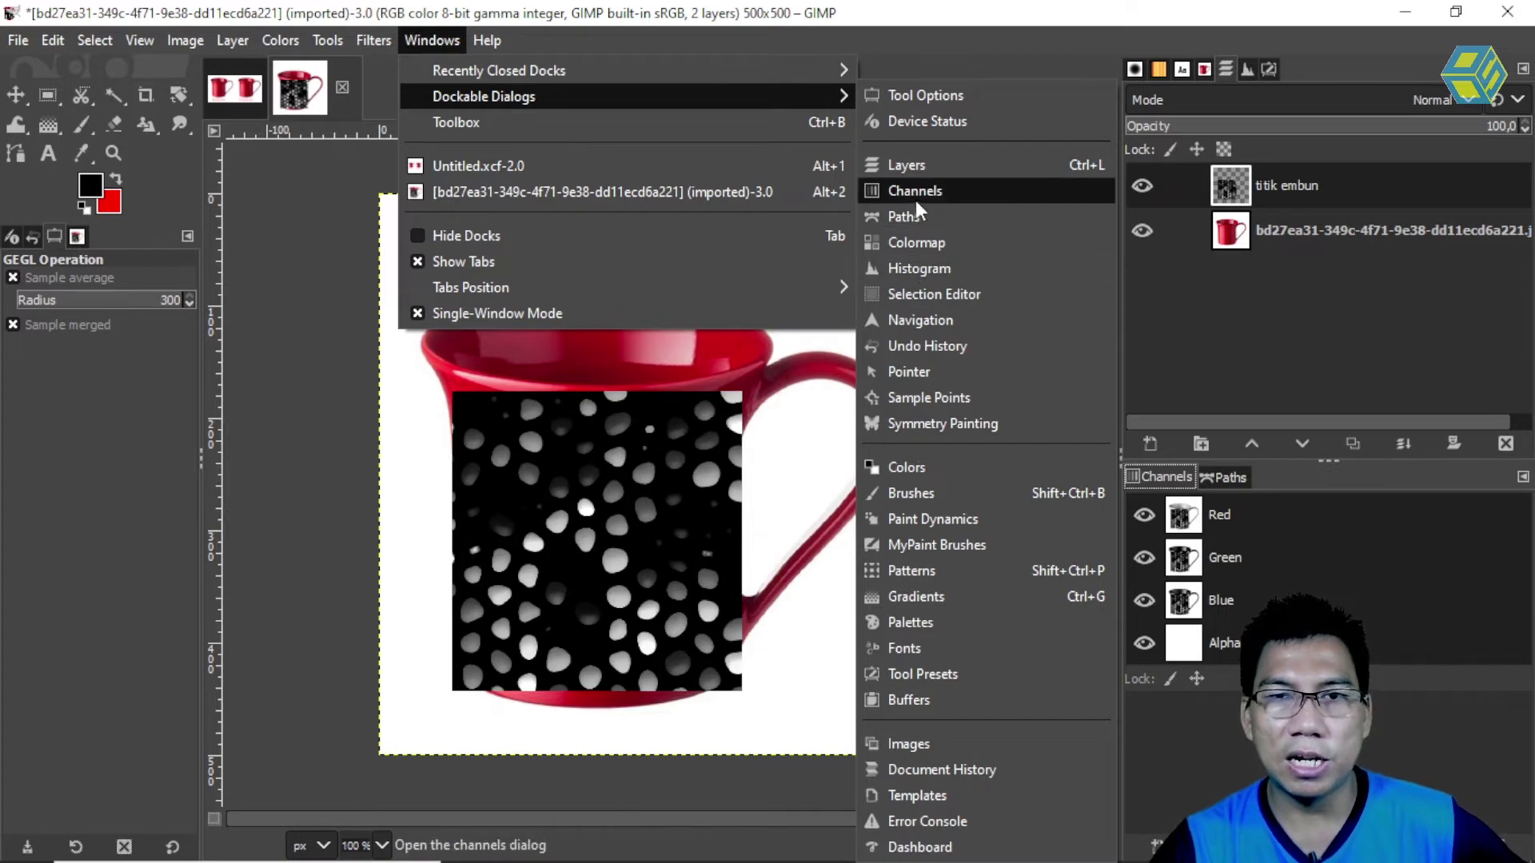
{"action": "left_click", "coordinate": [1330, 44]}
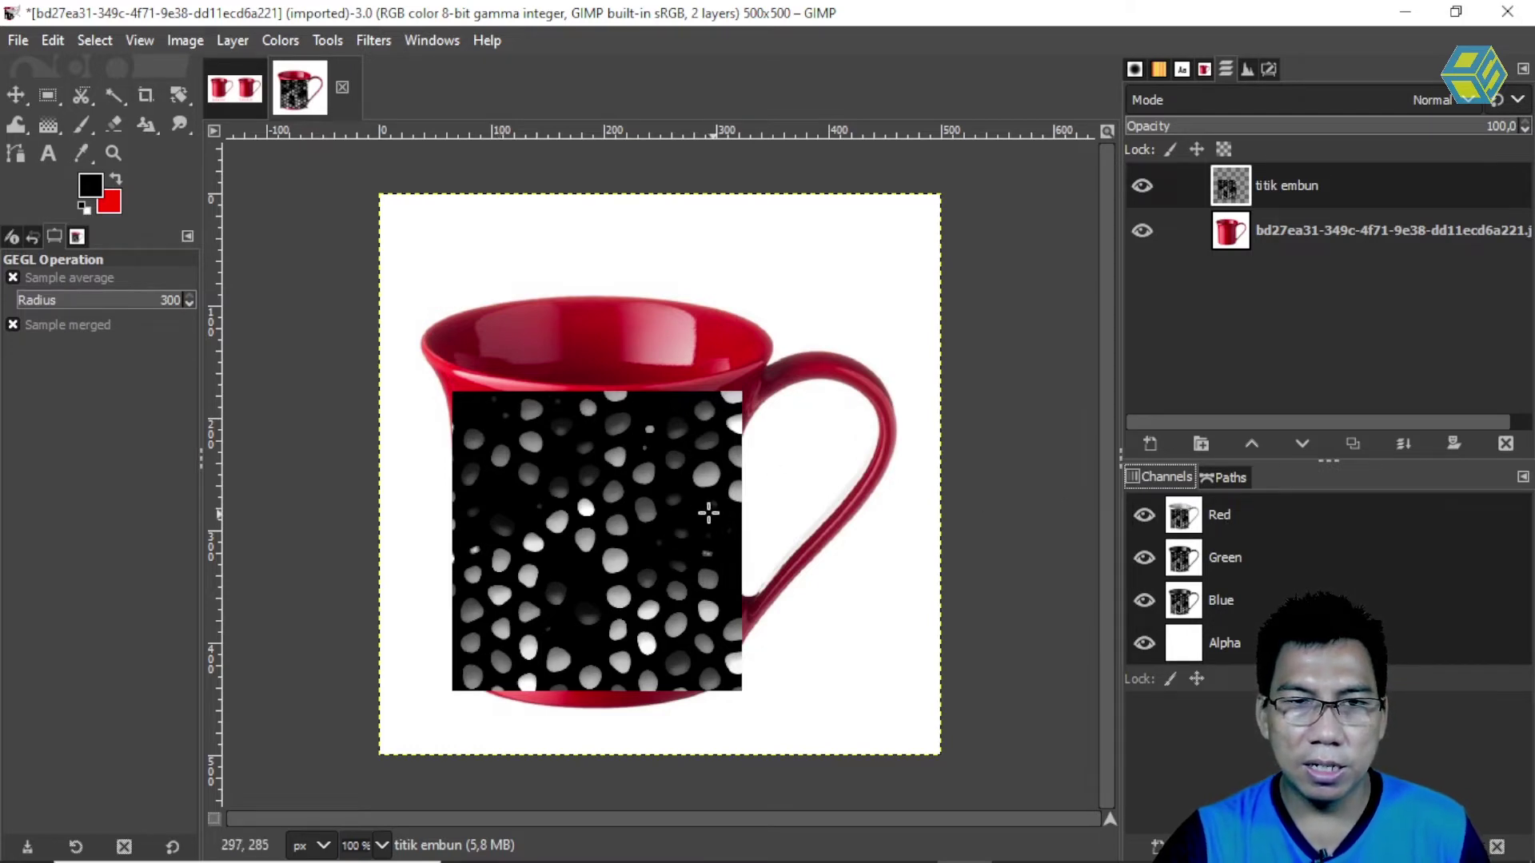
Step: Hide the mug photo layer and load the Red channel as a selection of the bright drops
{"action": "left_click", "coordinate": [1143, 228]}
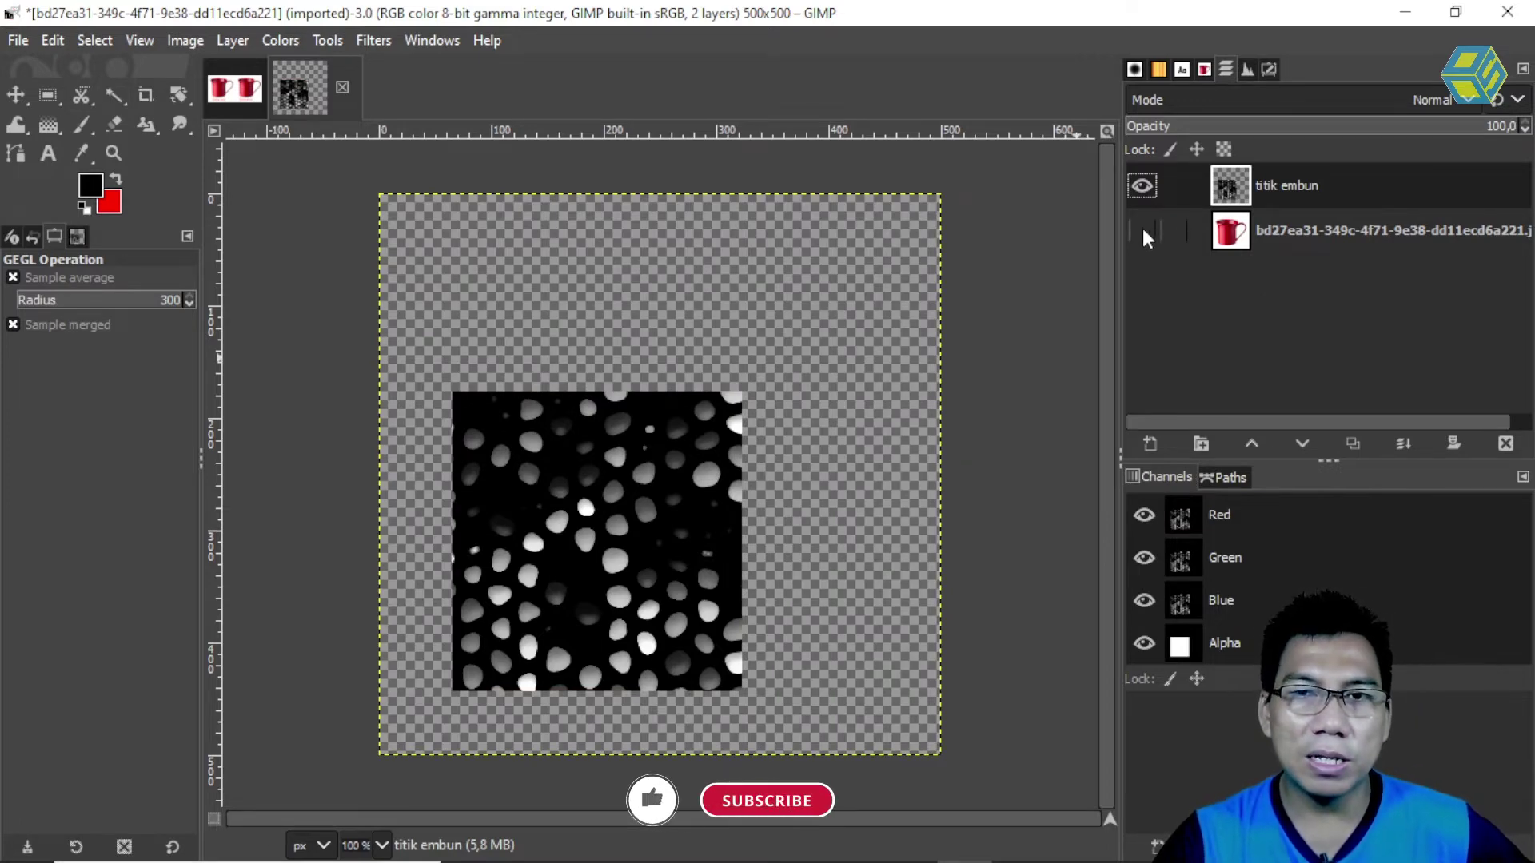
{"action": "left_click", "coordinate": [1143, 230]}
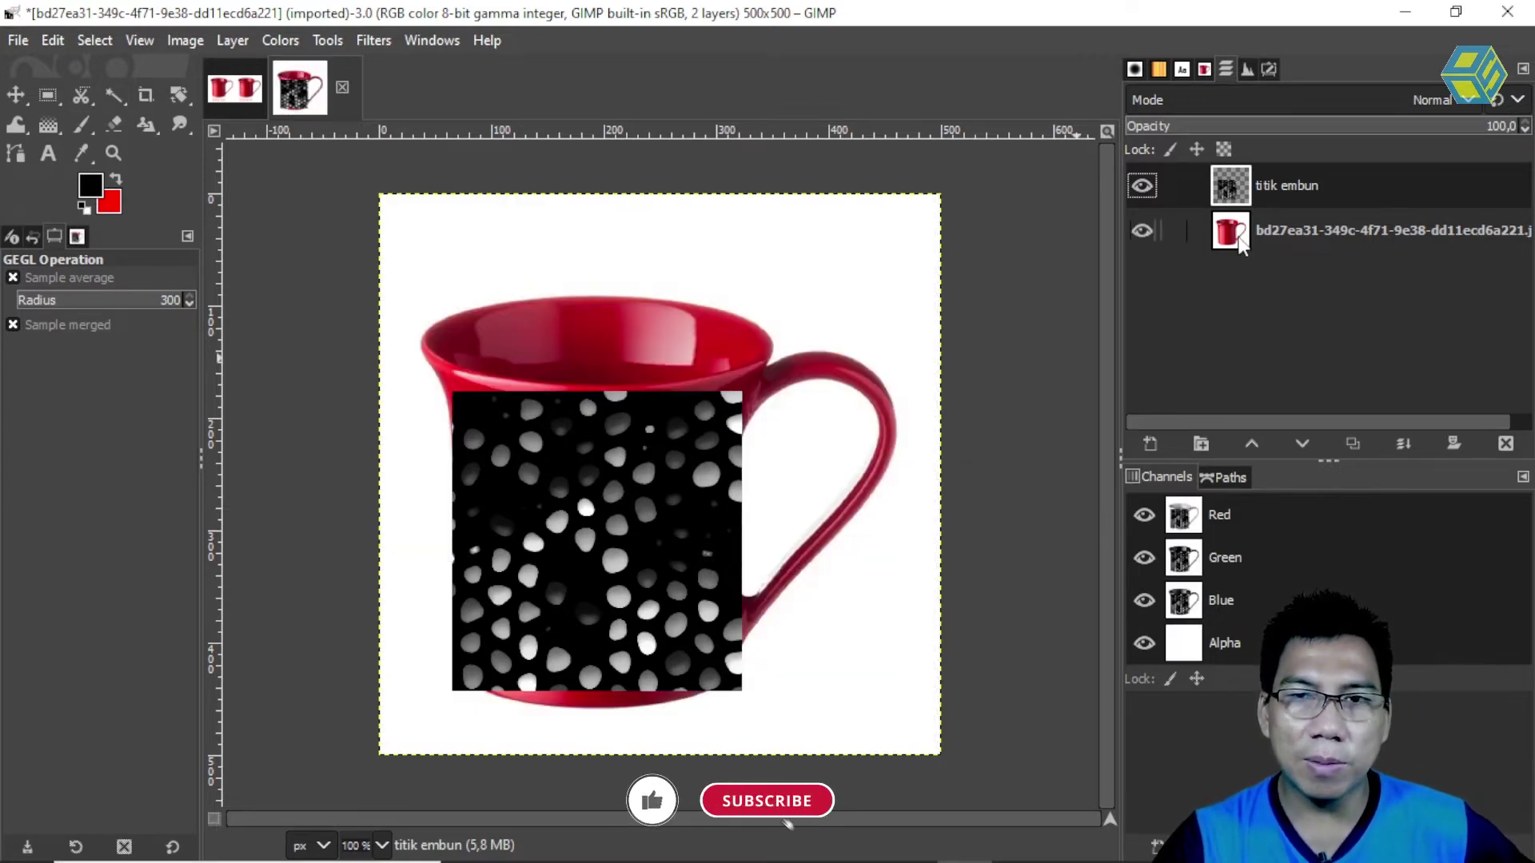
{"action": "left_click", "coordinate": [1142, 230]}
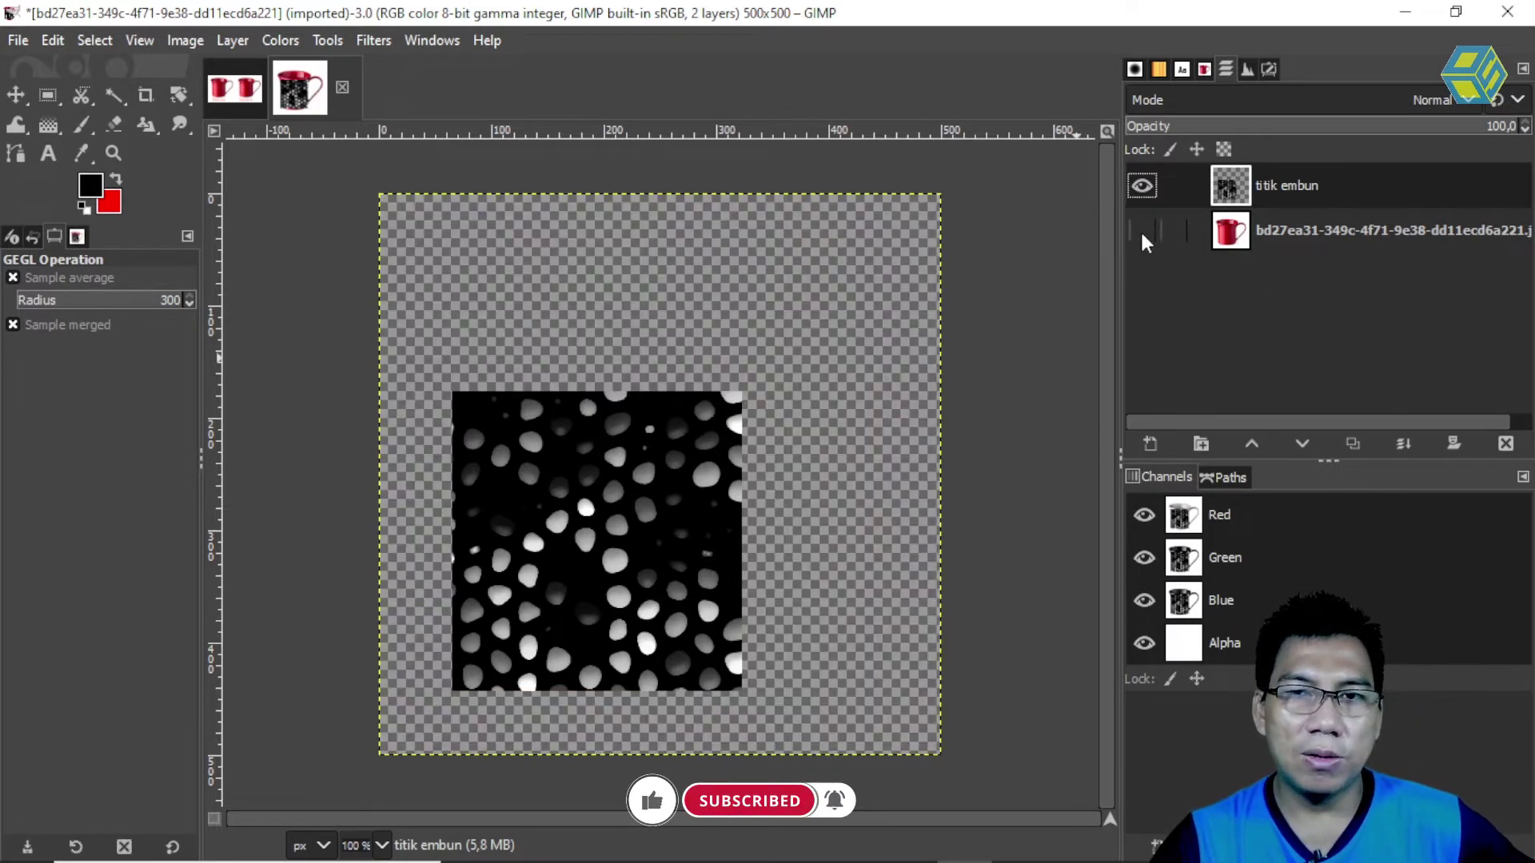
{"action": "right_click", "coordinate": [1230, 516]}
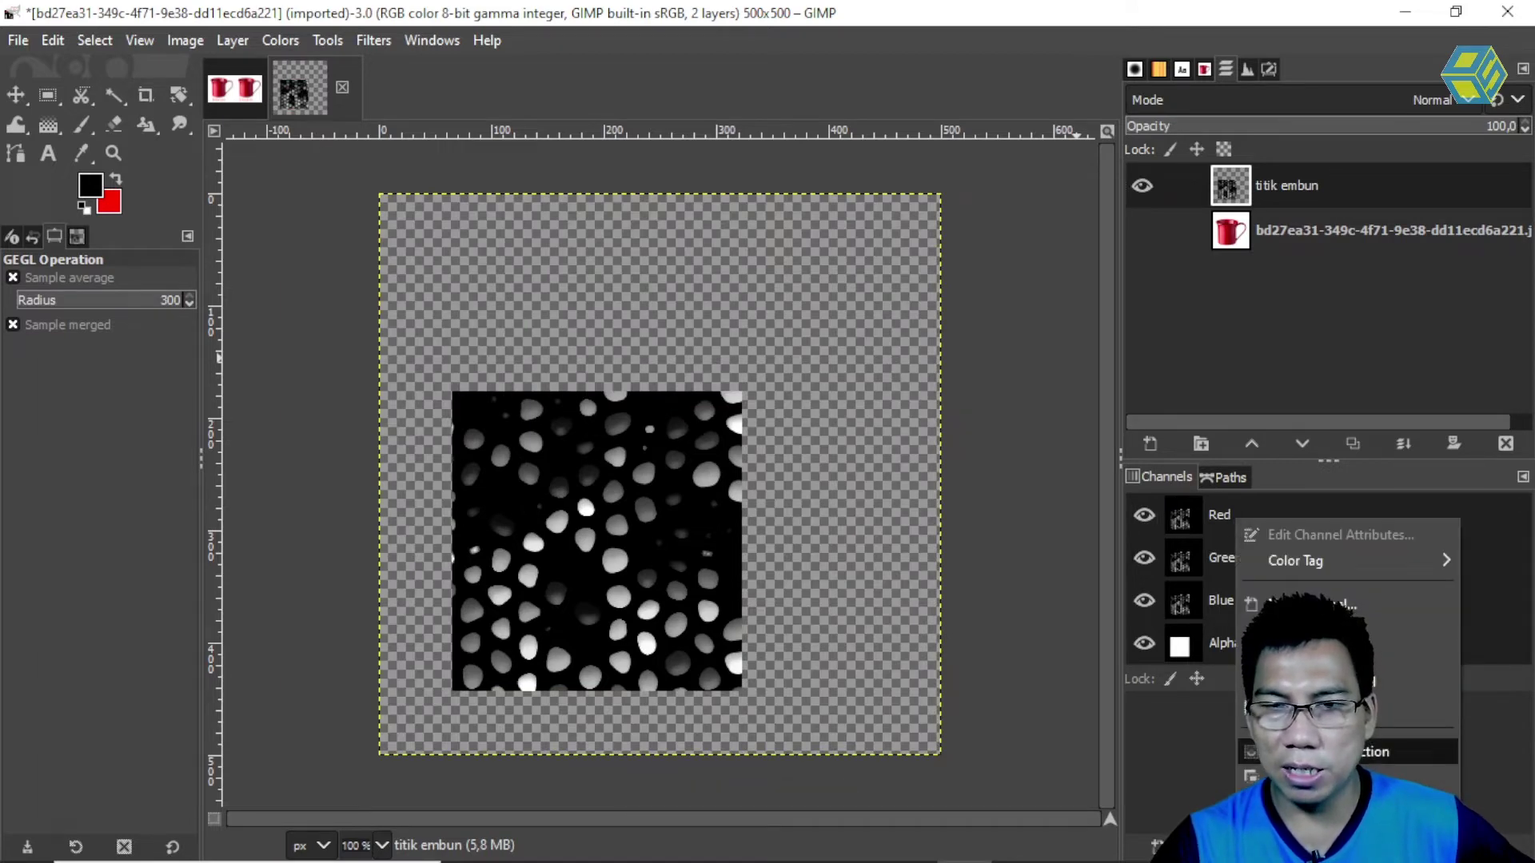
{"action": "left_click", "coordinate": [1375, 751]}
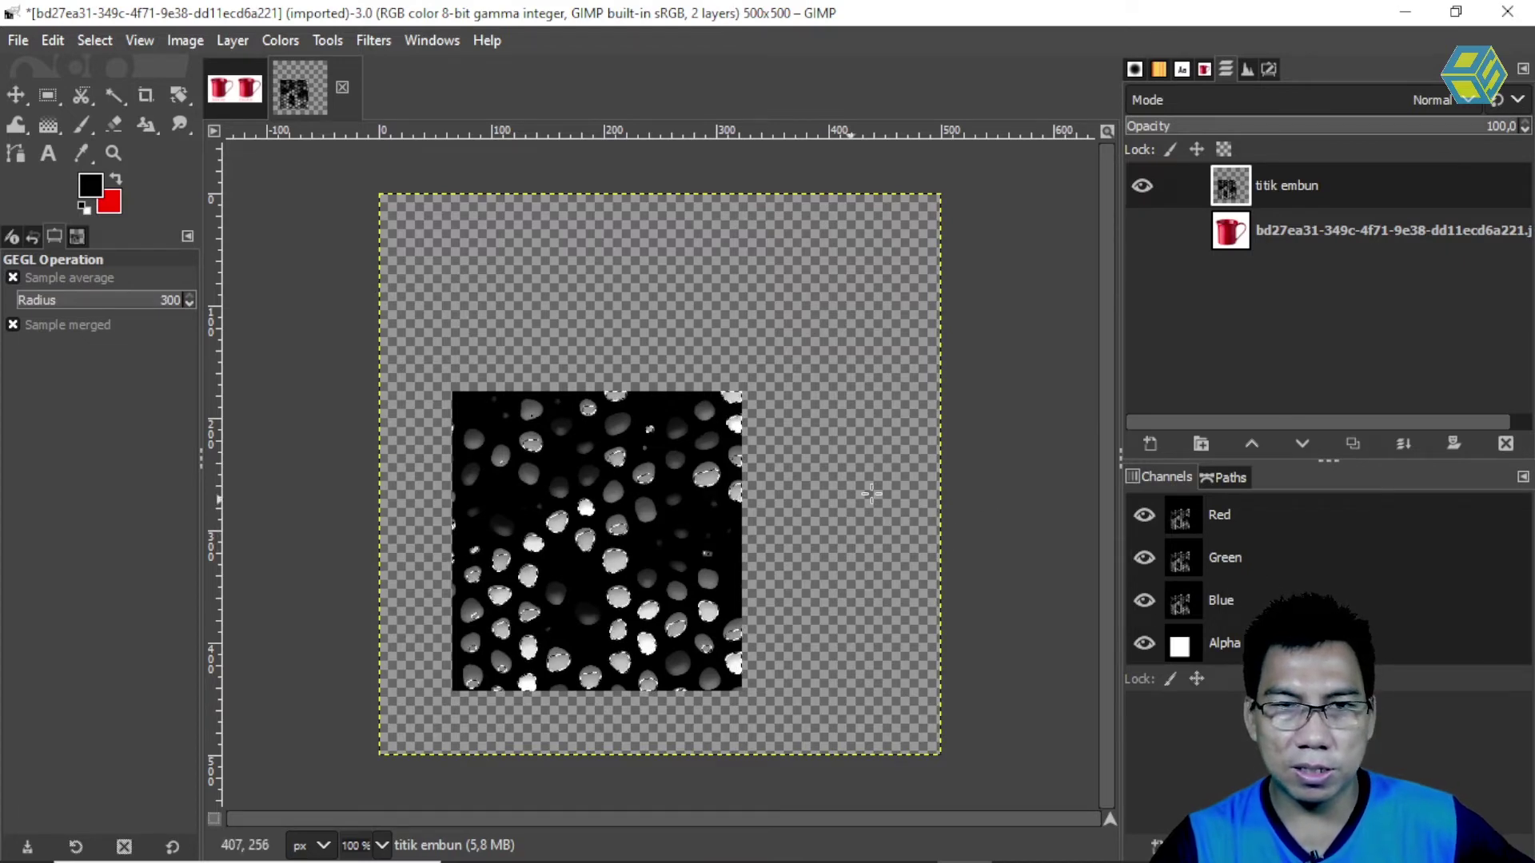
Step: Add the Green and Blue channels to the current drop selection
{"action": "right_click", "coordinate": [1253, 558]}
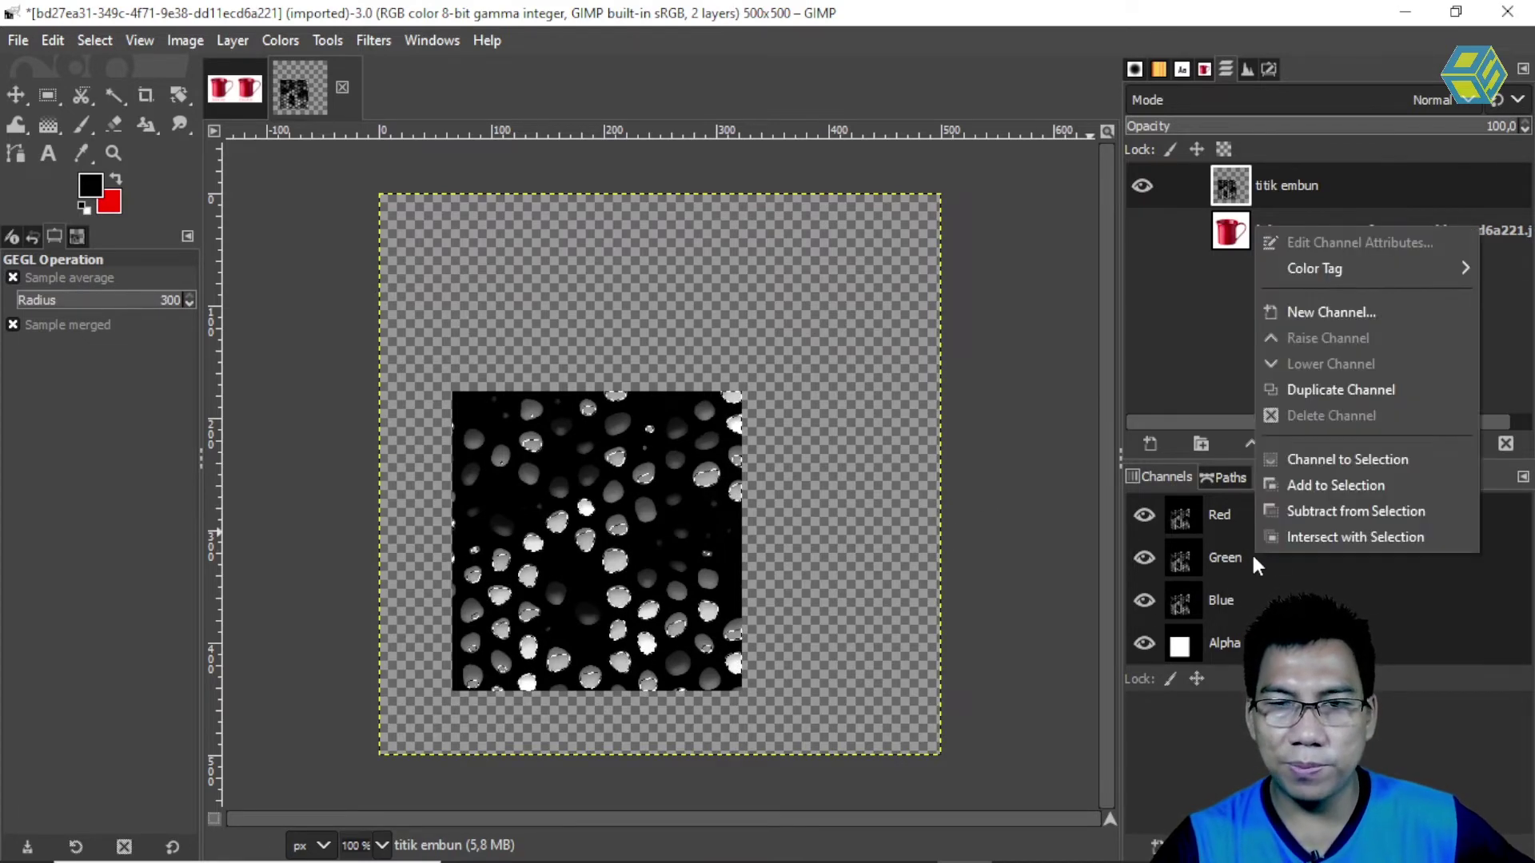
{"action": "left_click", "coordinate": [1359, 486]}
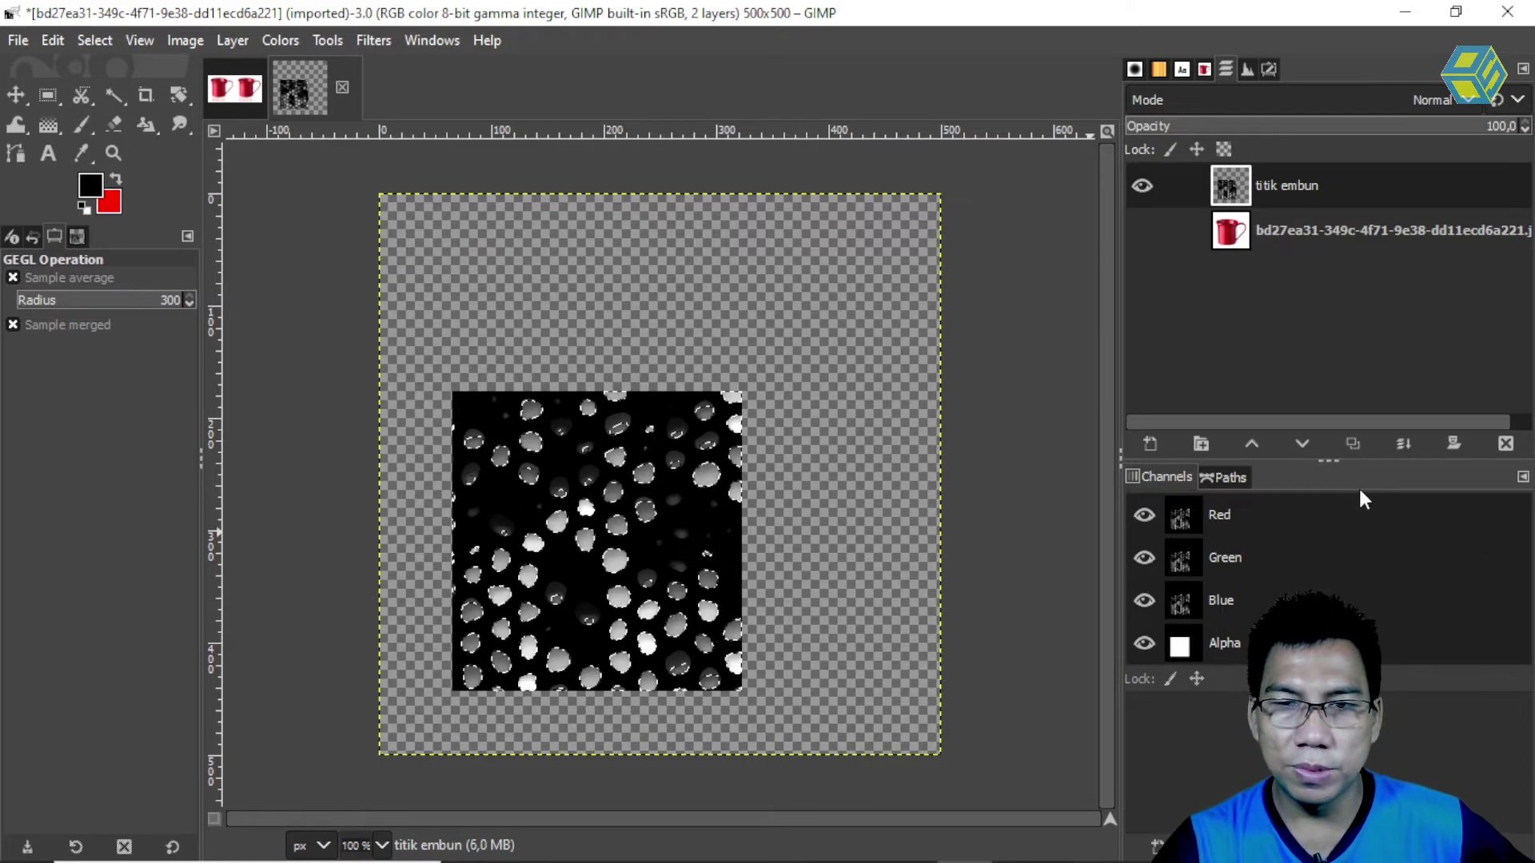
{"action": "right_click", "coordinate": [1235, 603]}
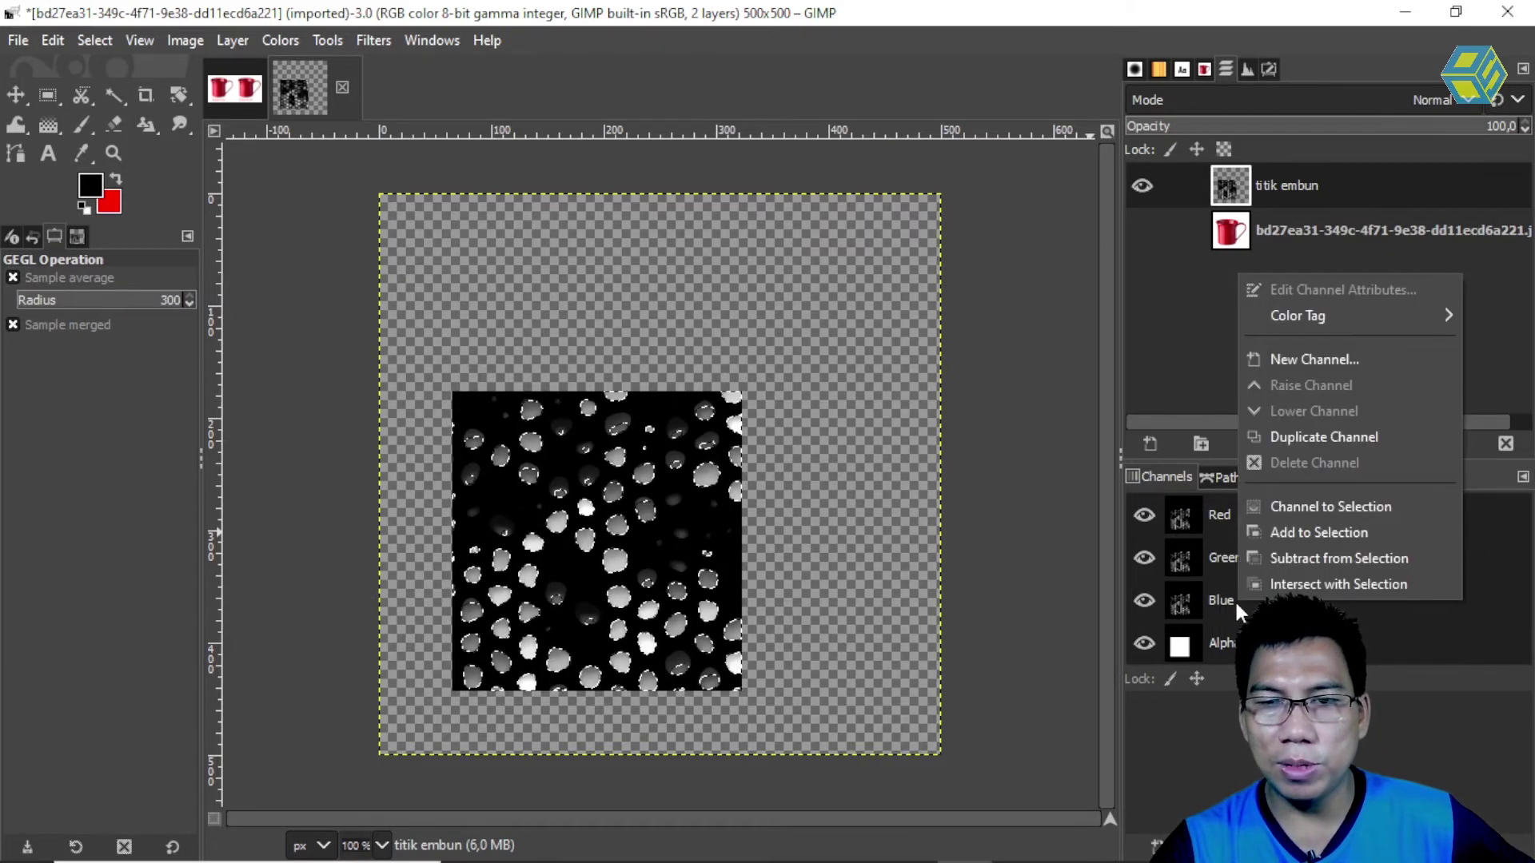
{"action": "left_click", "coordinate": [1301, 533]}
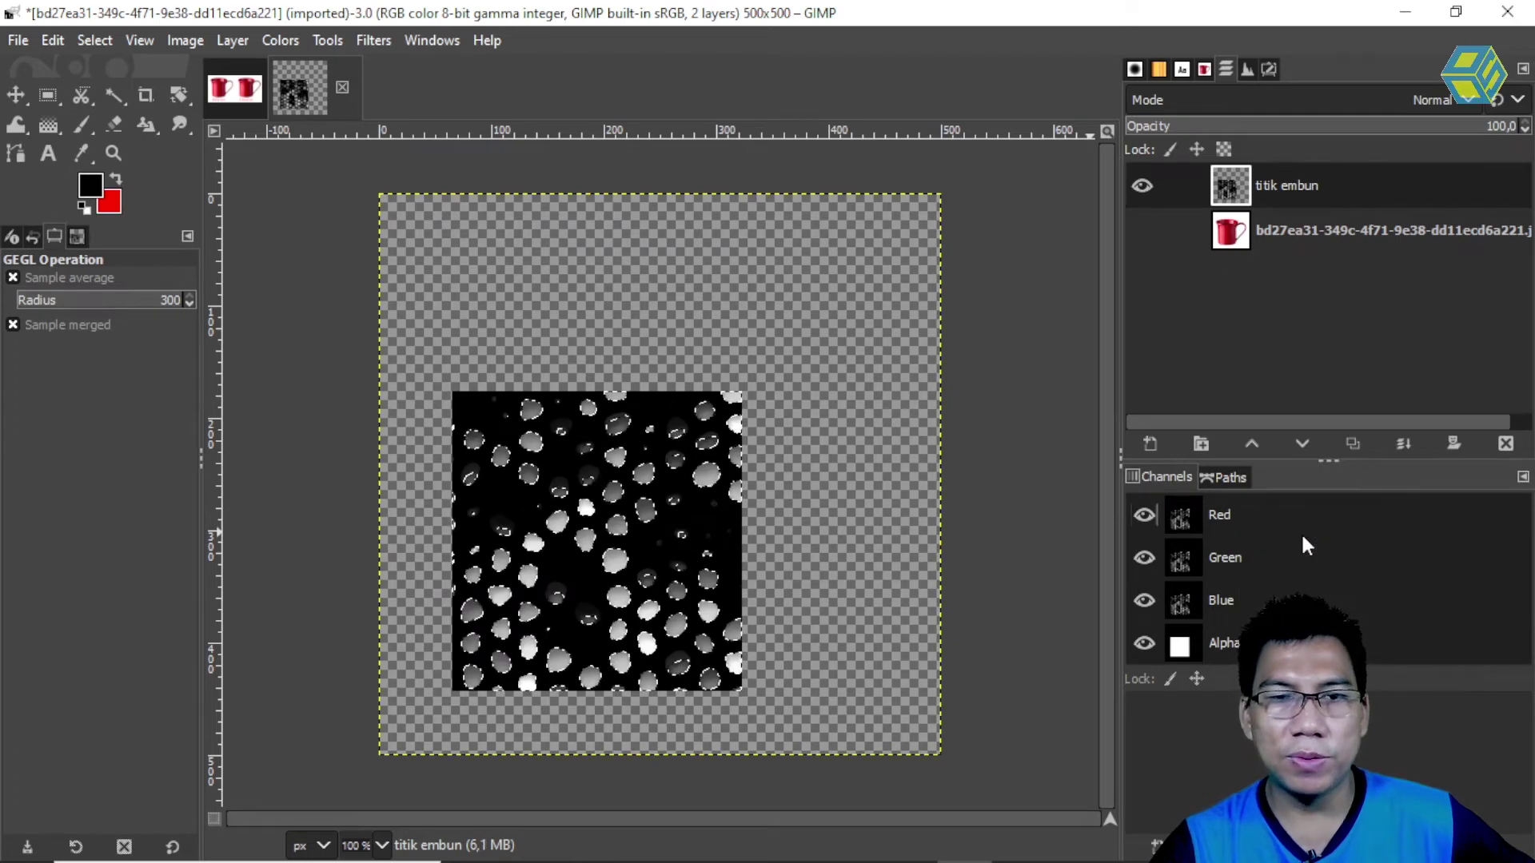
Step: Add a layer mask to the titik embun layer based on the current selection
{"action": "left_click", "coordinate": [1309, 215]}
{"action": "left_click", "coordinate": [1289, 186]}
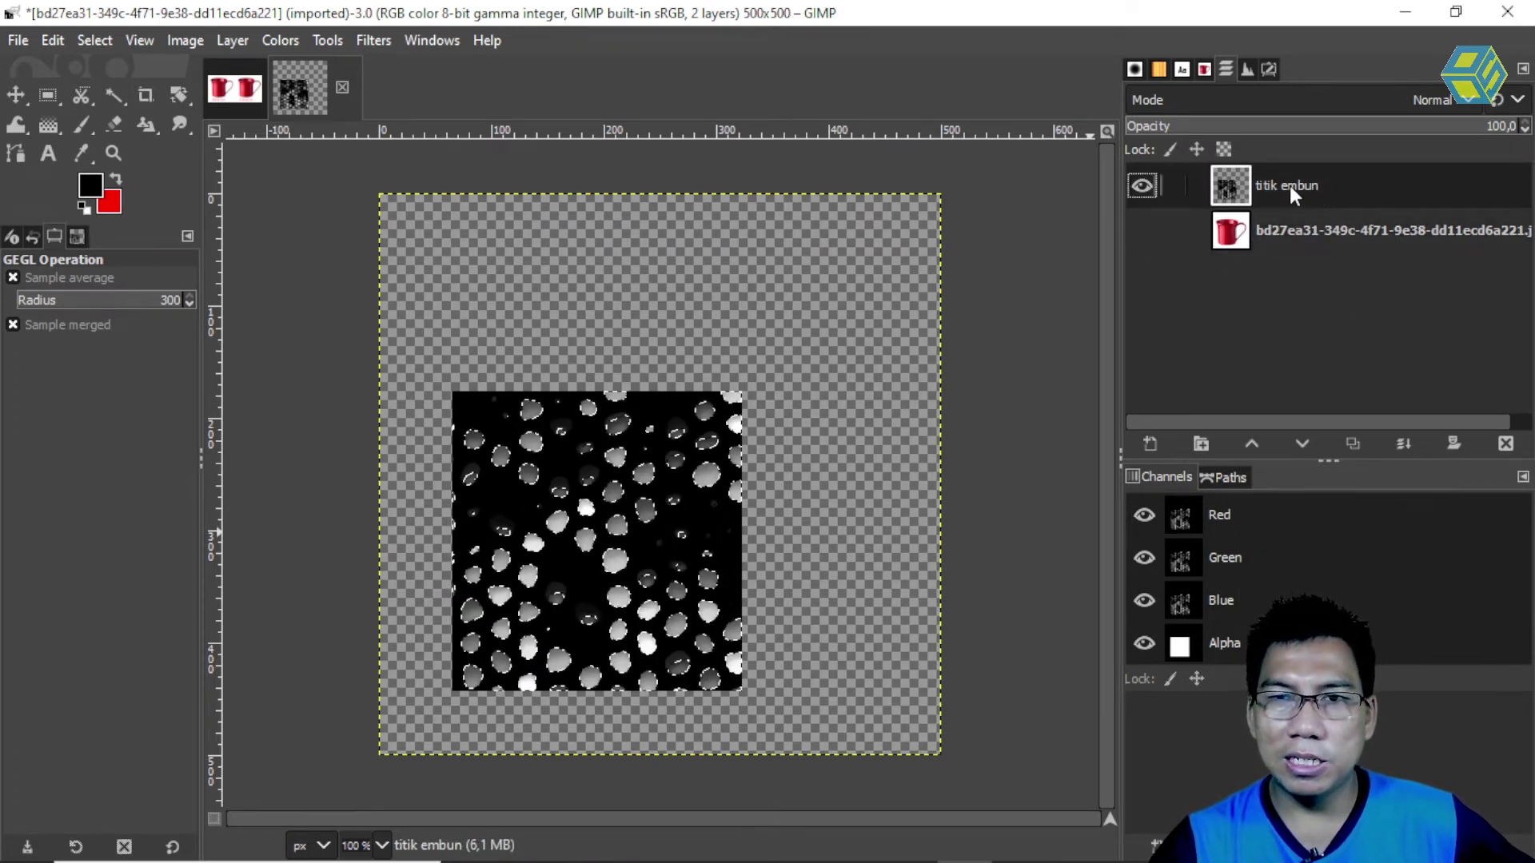
{"action": "left_click", "coordinate": [1460, 444]}
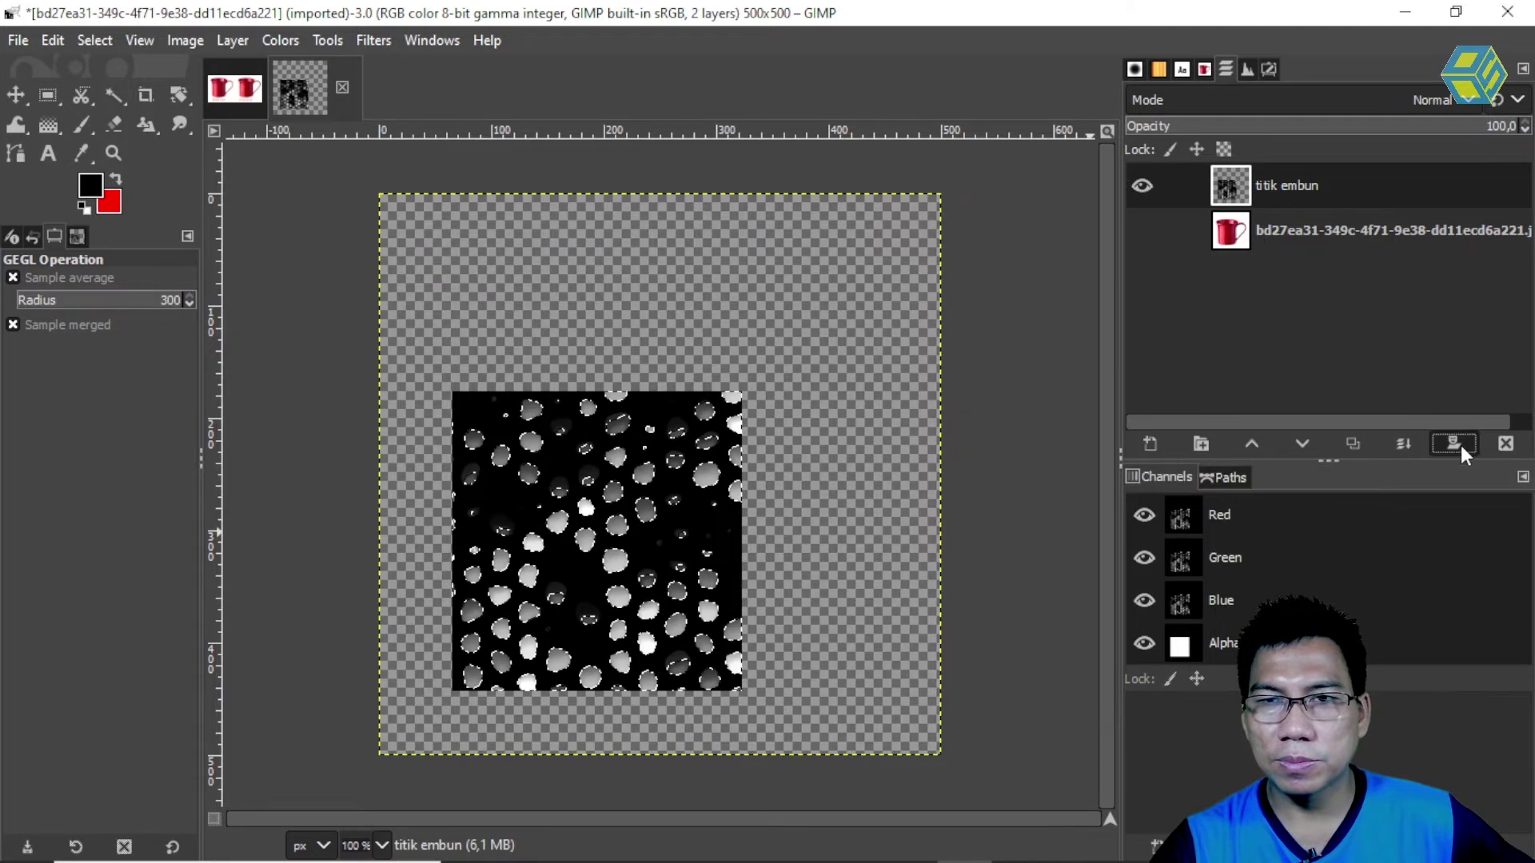
{"action": "left_click", "coordinate": [1282, 466]}
{"action": "left_click", "coordinate": [1380, 630]}
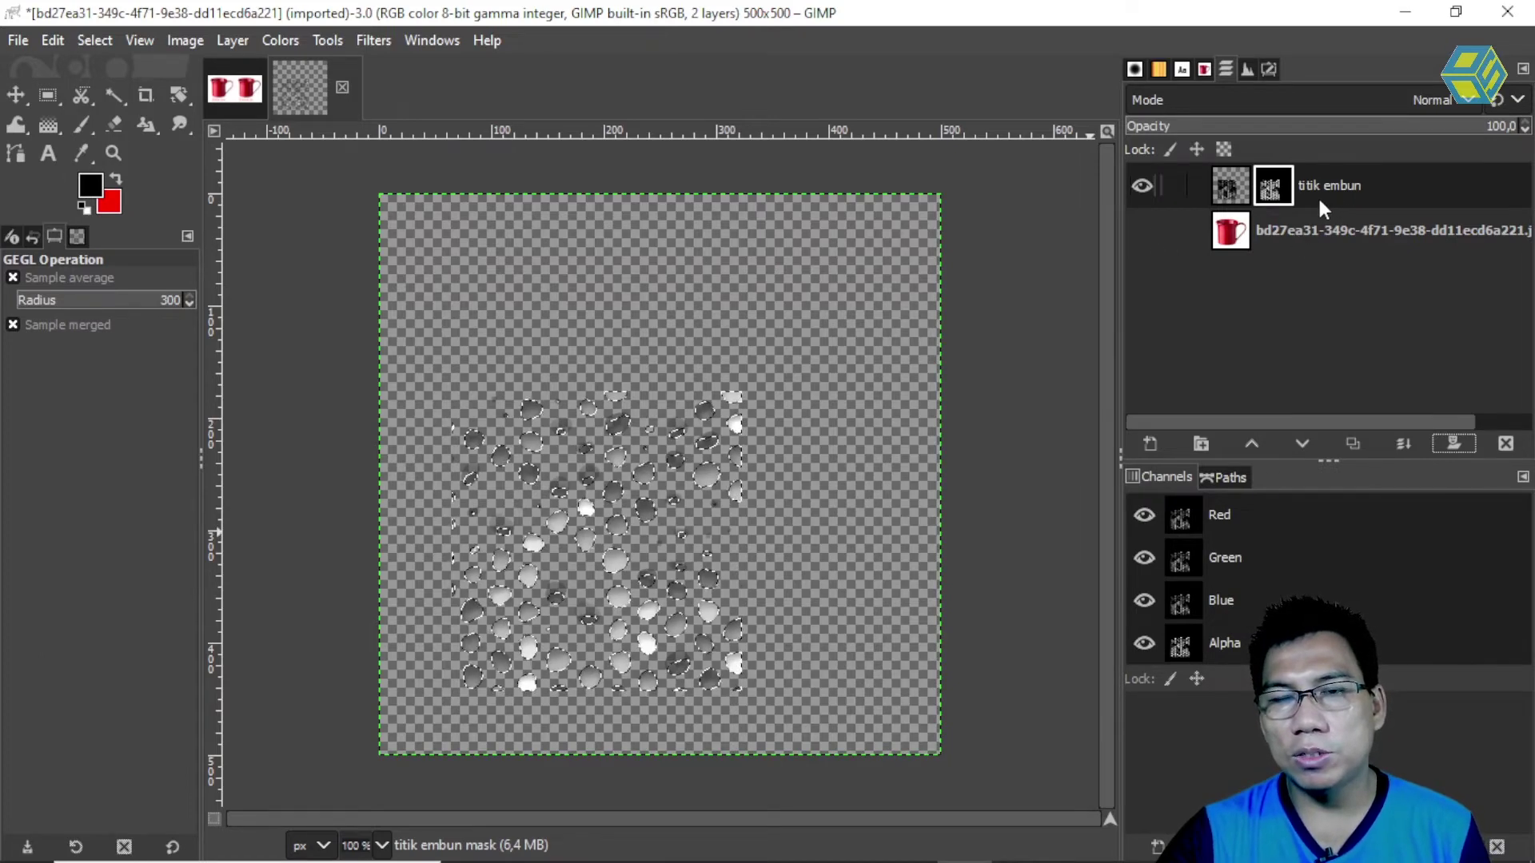
Step: Show the mug photo layer again and set the titik embun layer's blend mode to Overlay
{"action": "left_click", "coordinate": [1145, 229]}
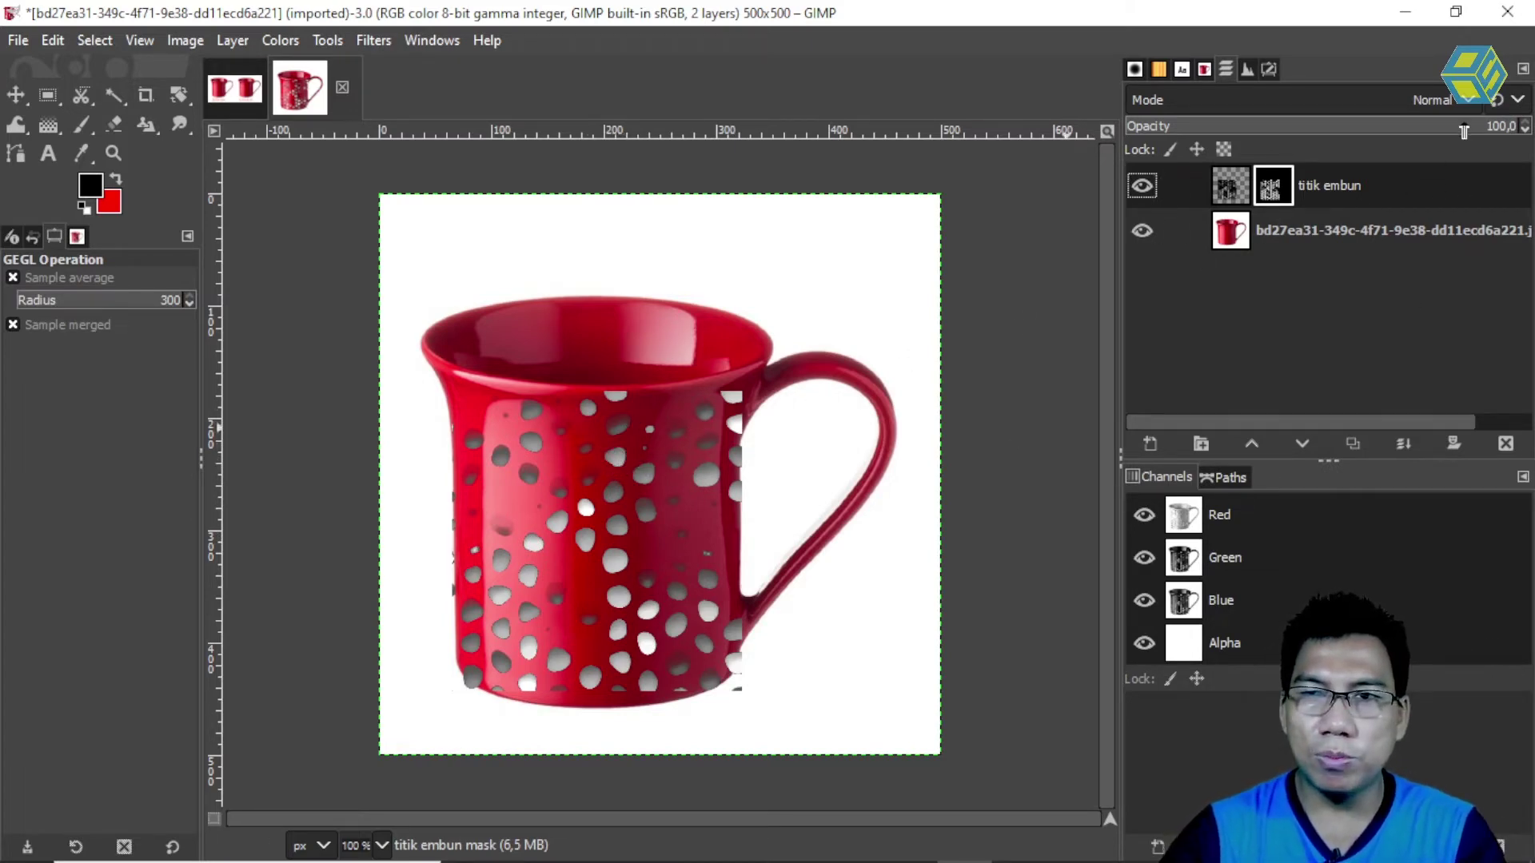
{"action": "left_click", "coordinate": [1474, 101]}
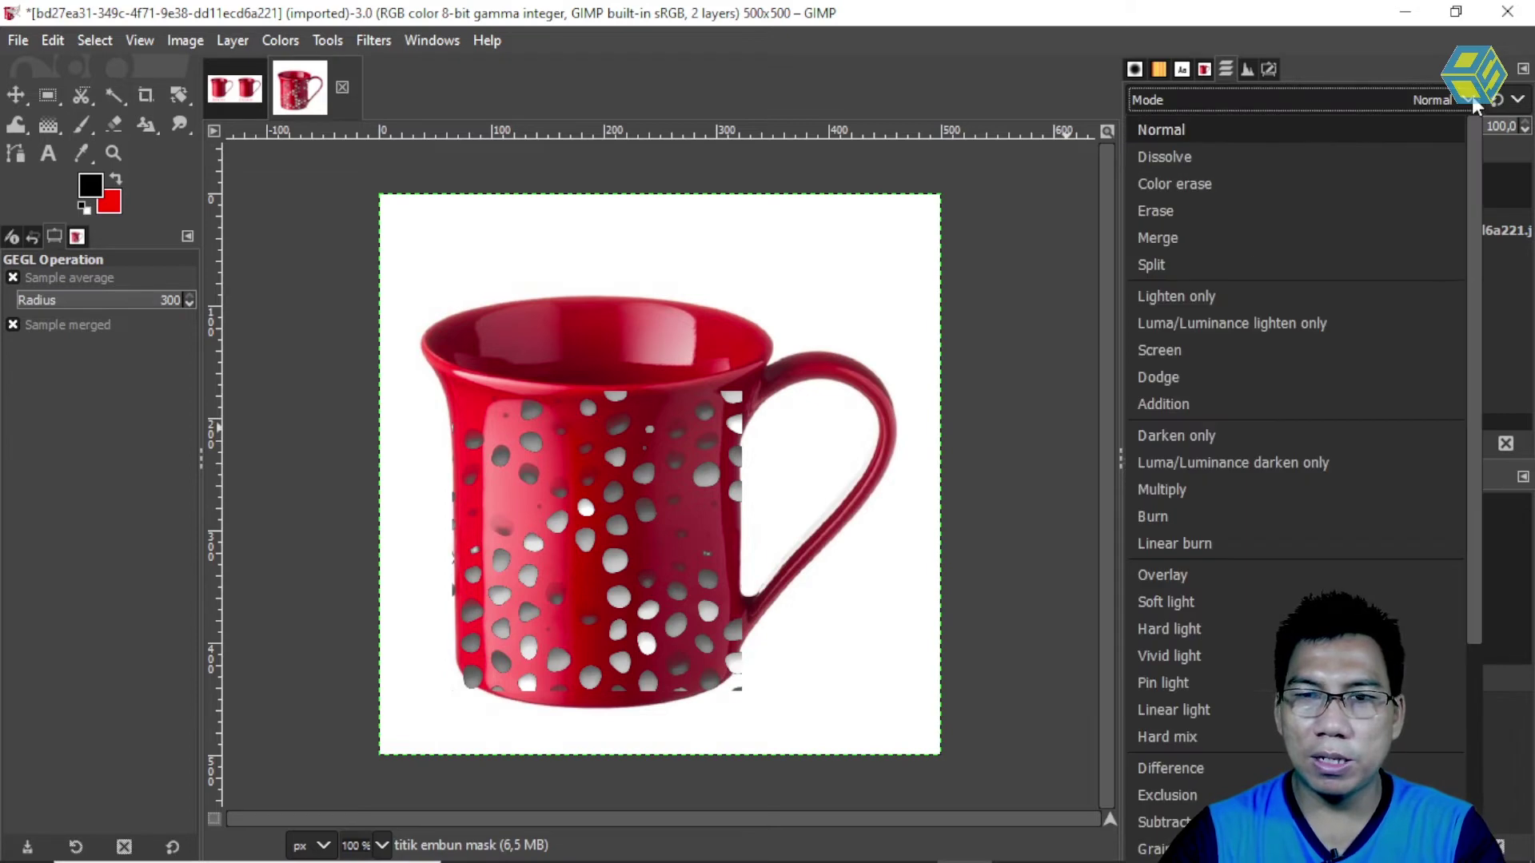
{"action": "left_click", "coordinate": [1245, 574]}
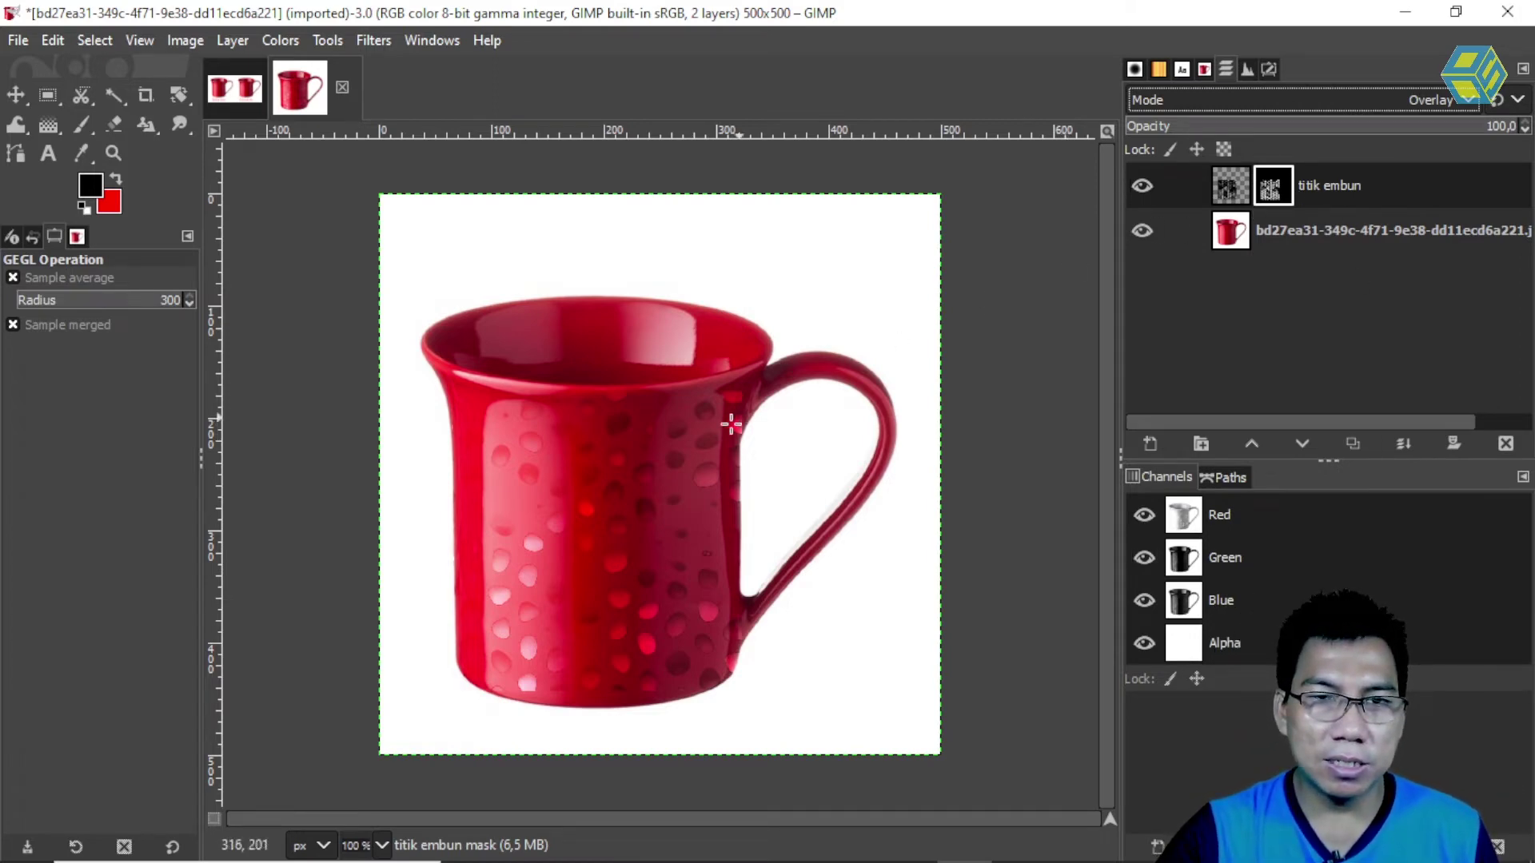
Step: Apply the titik embun layer's mask and use Warp Transform in Move pixels mode to shift the drops on the mug body
{"action": "right_click", "coordinate": [1330, 183]}
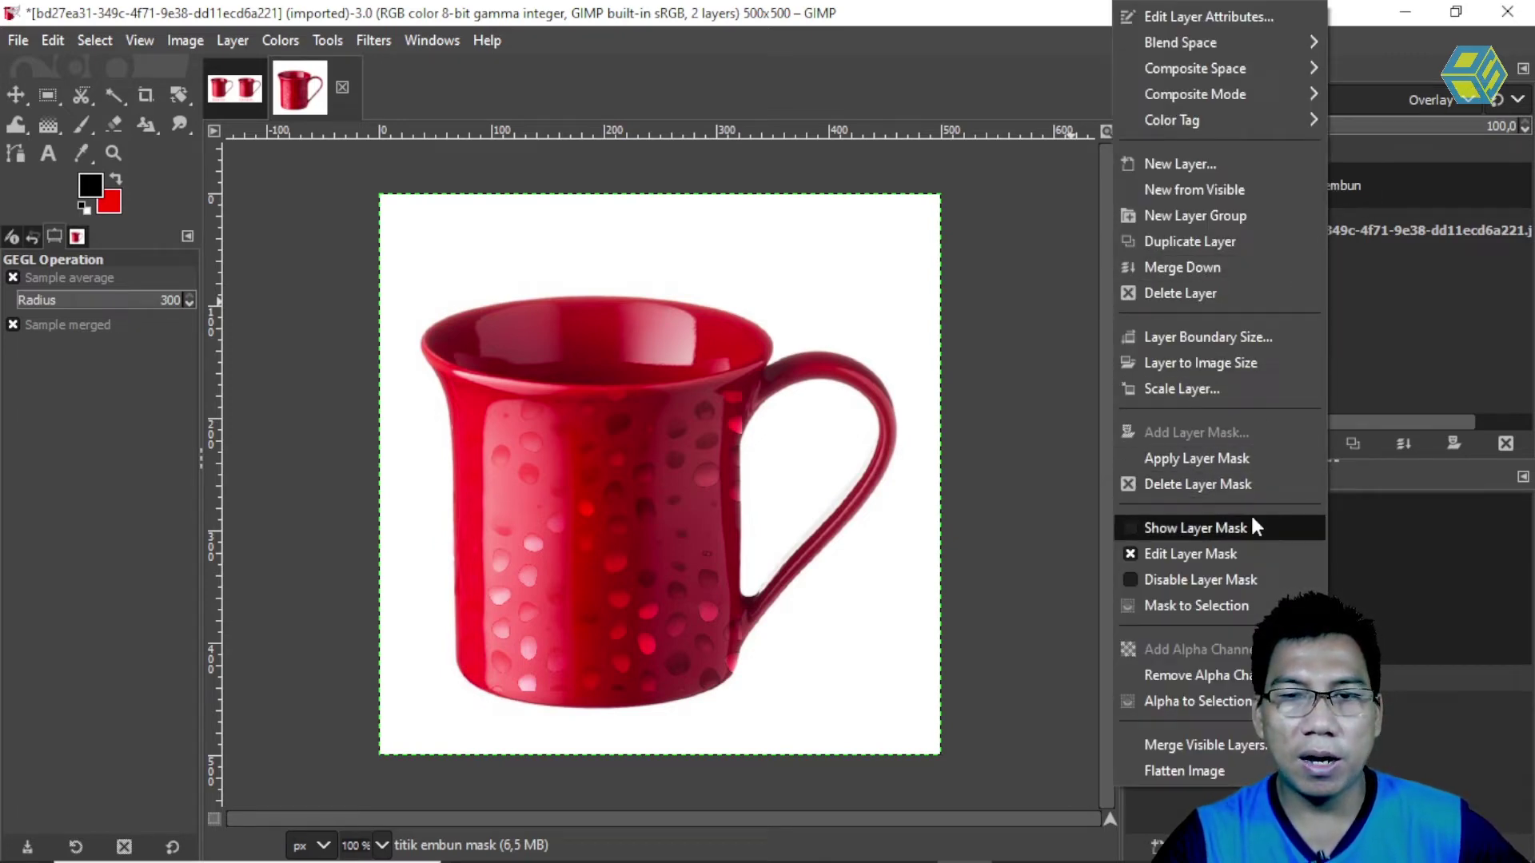
{"action": "left_click", "coordinate": [1253, 461]}
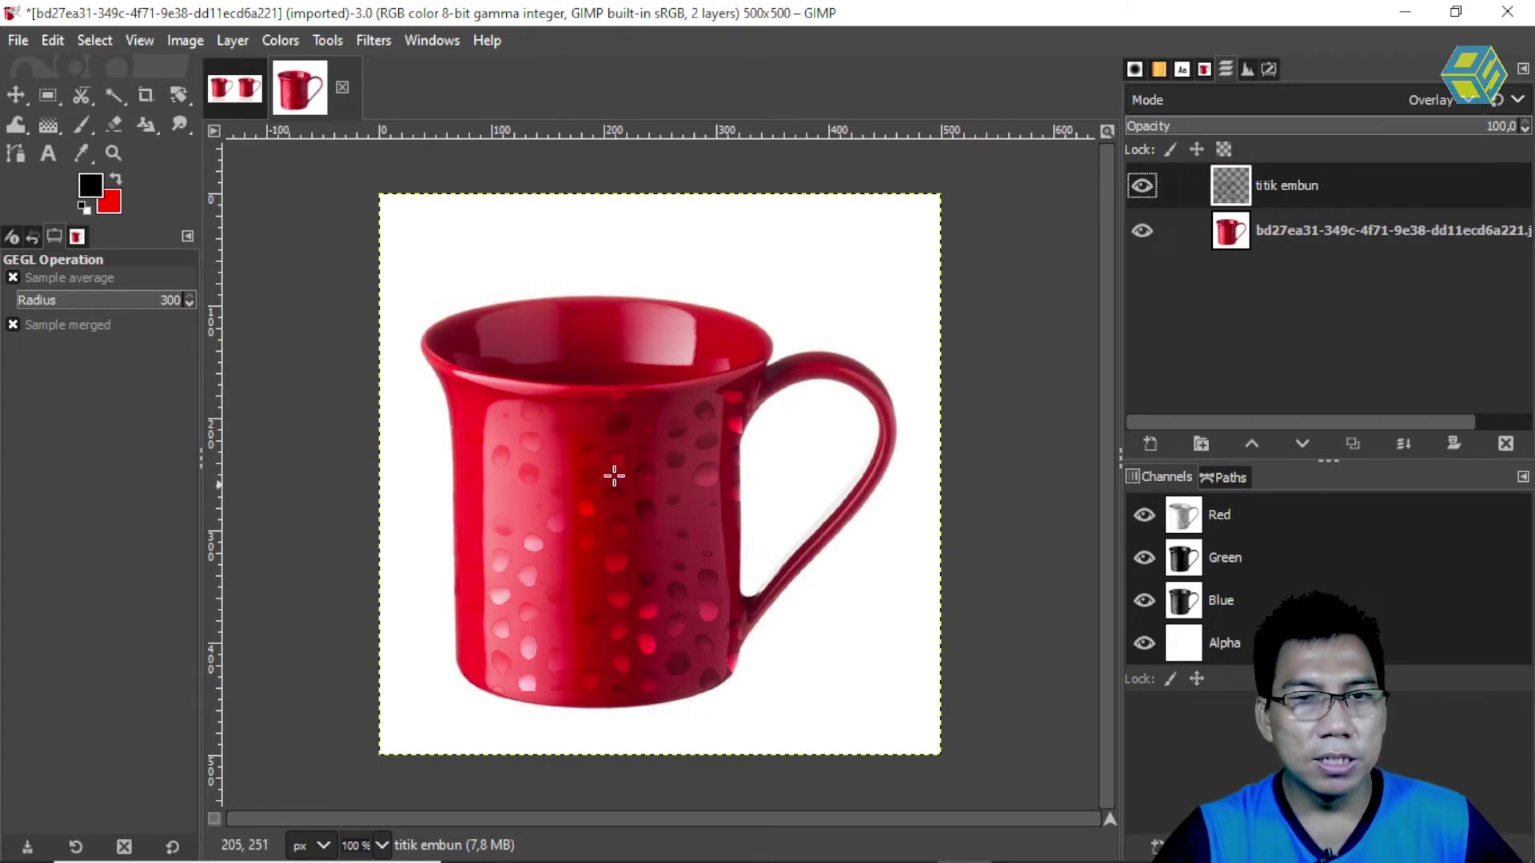
{"action": "left_click", "coordinate": [21, 127]}
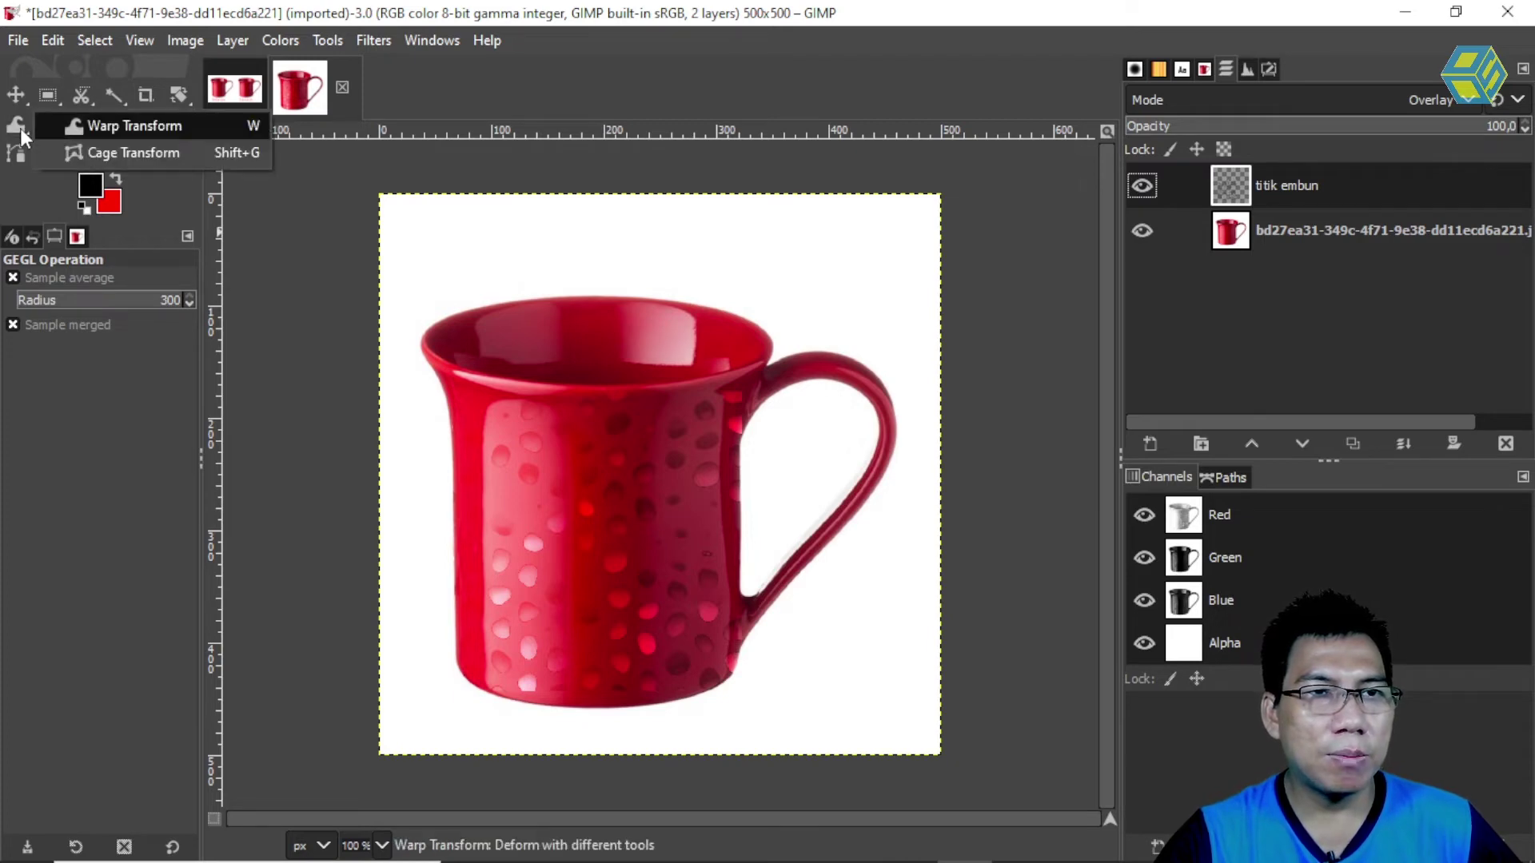
{"action": "left_click", "coordinate": [83, 128]}
{"action": "left_click_drag", "start_coordinate": [572, 477], "coordinate": [533, 447]}
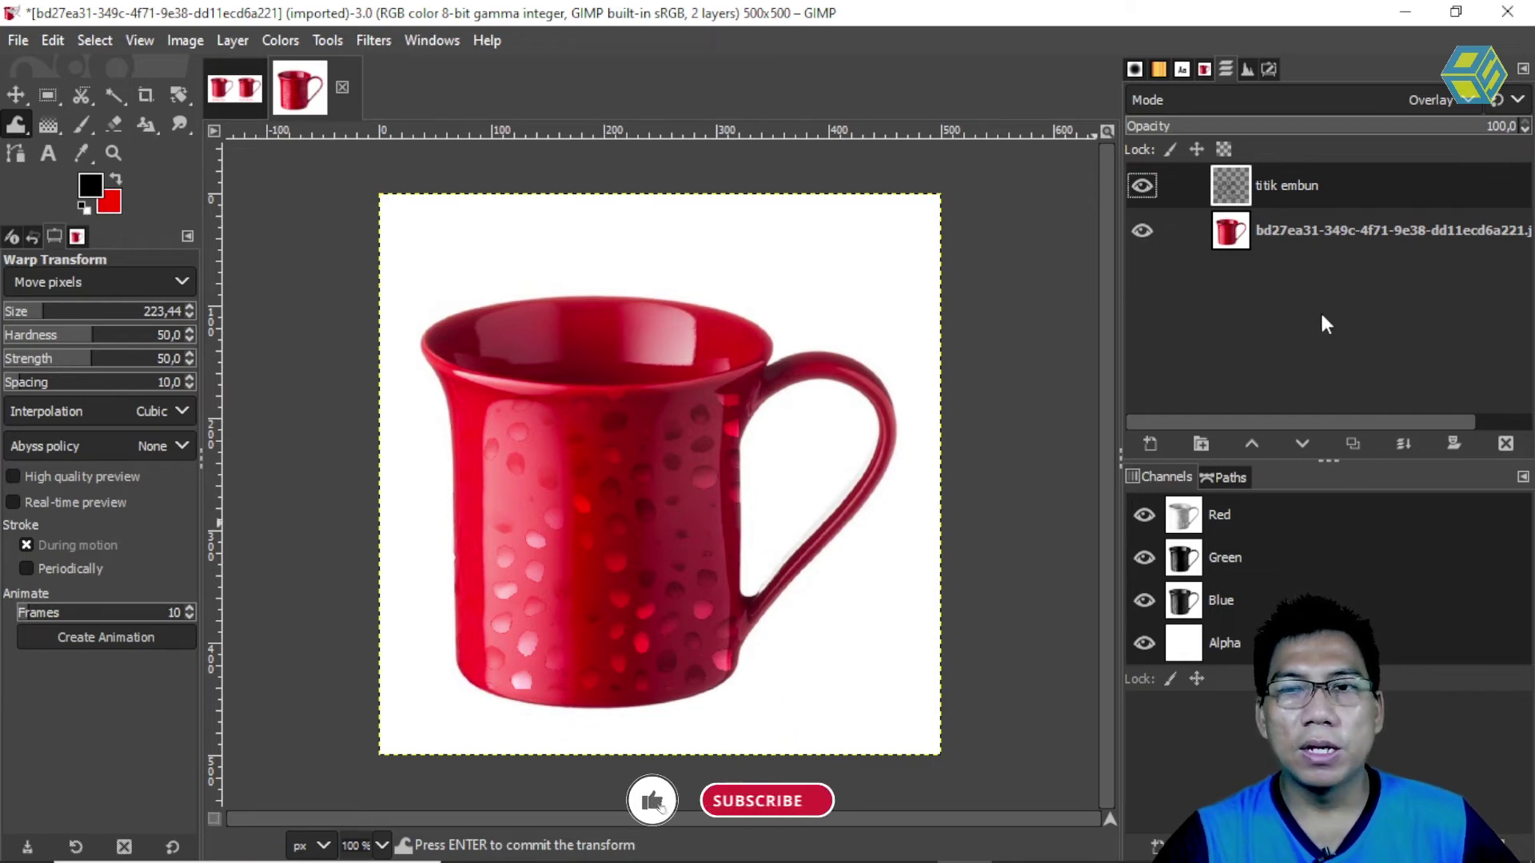
Step: Try a duplicate of the titik embun layer to strengthen the drops, and delete the copy
{"action": "left_click", "coordinate": [1307, 231]}
{"action": "left_click", "coordinate": [1300, 186]}
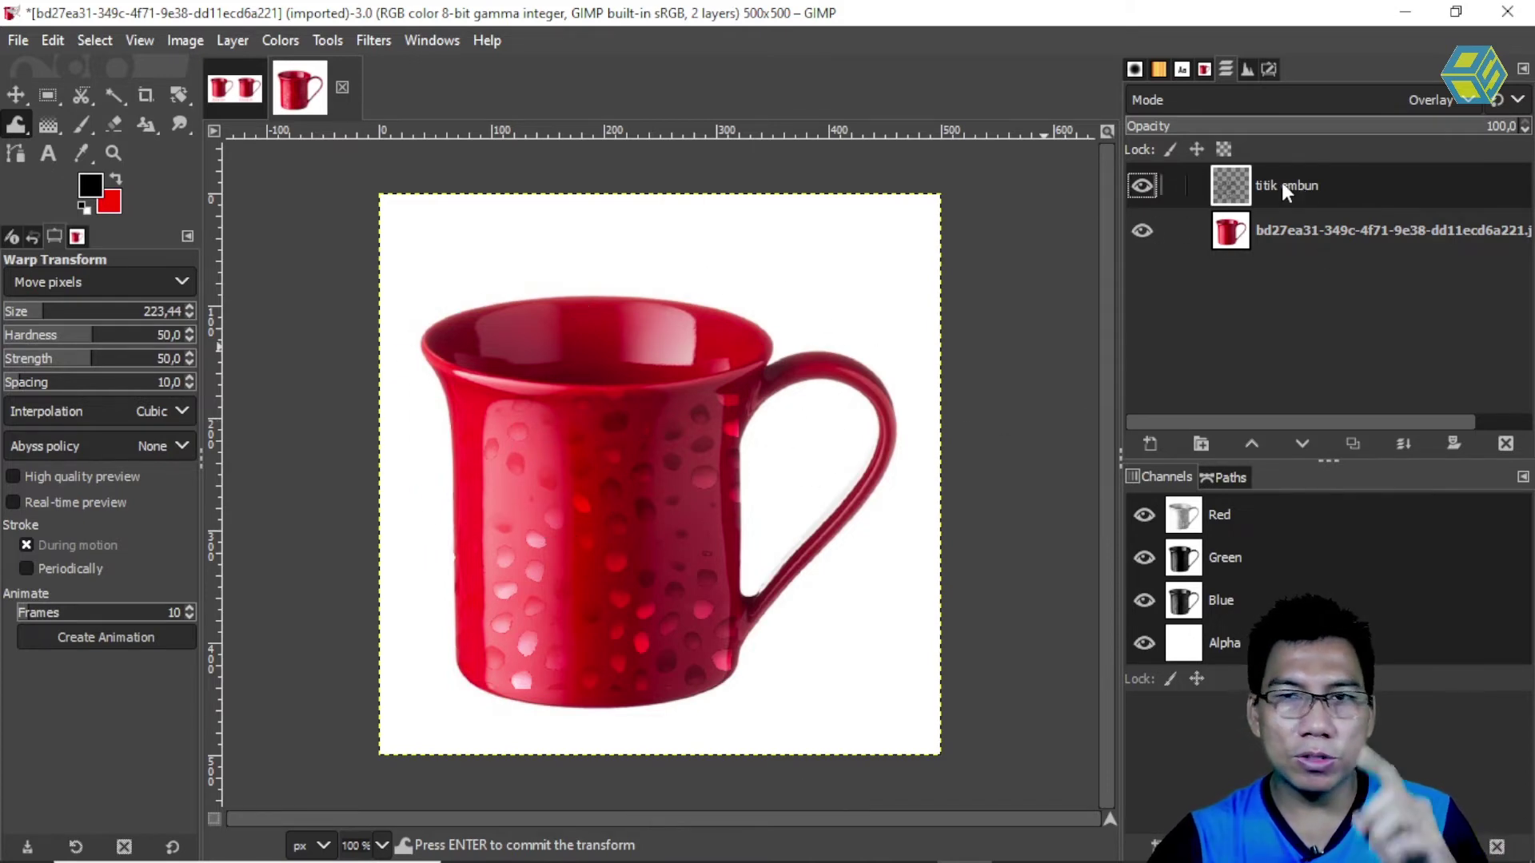
{"action": "right_click", "coordinate": [1292, 186]}
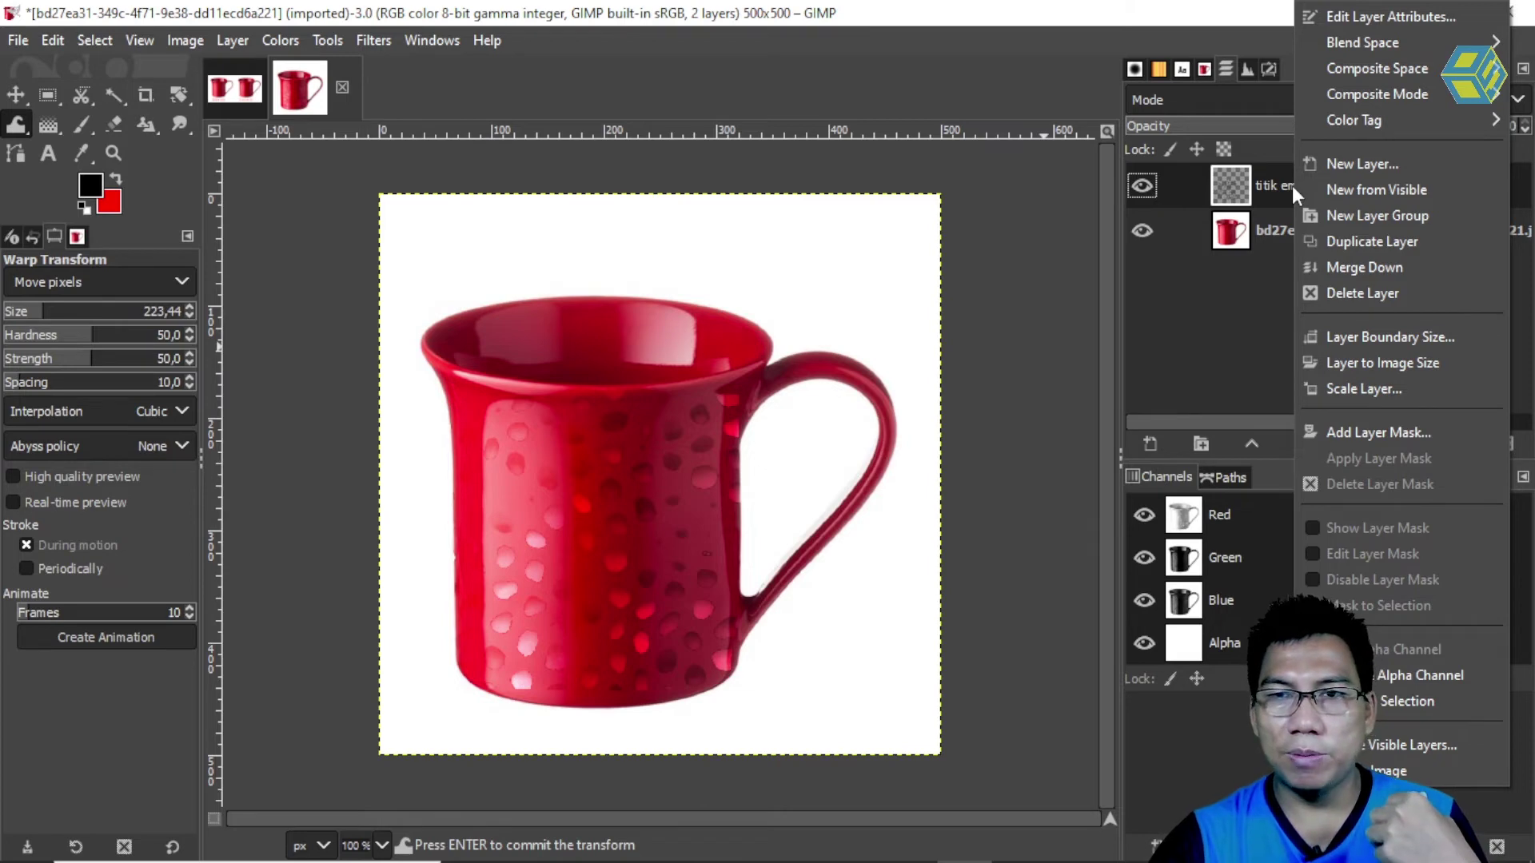
{"action": "left_click", "coordinate": [1372, 251]}
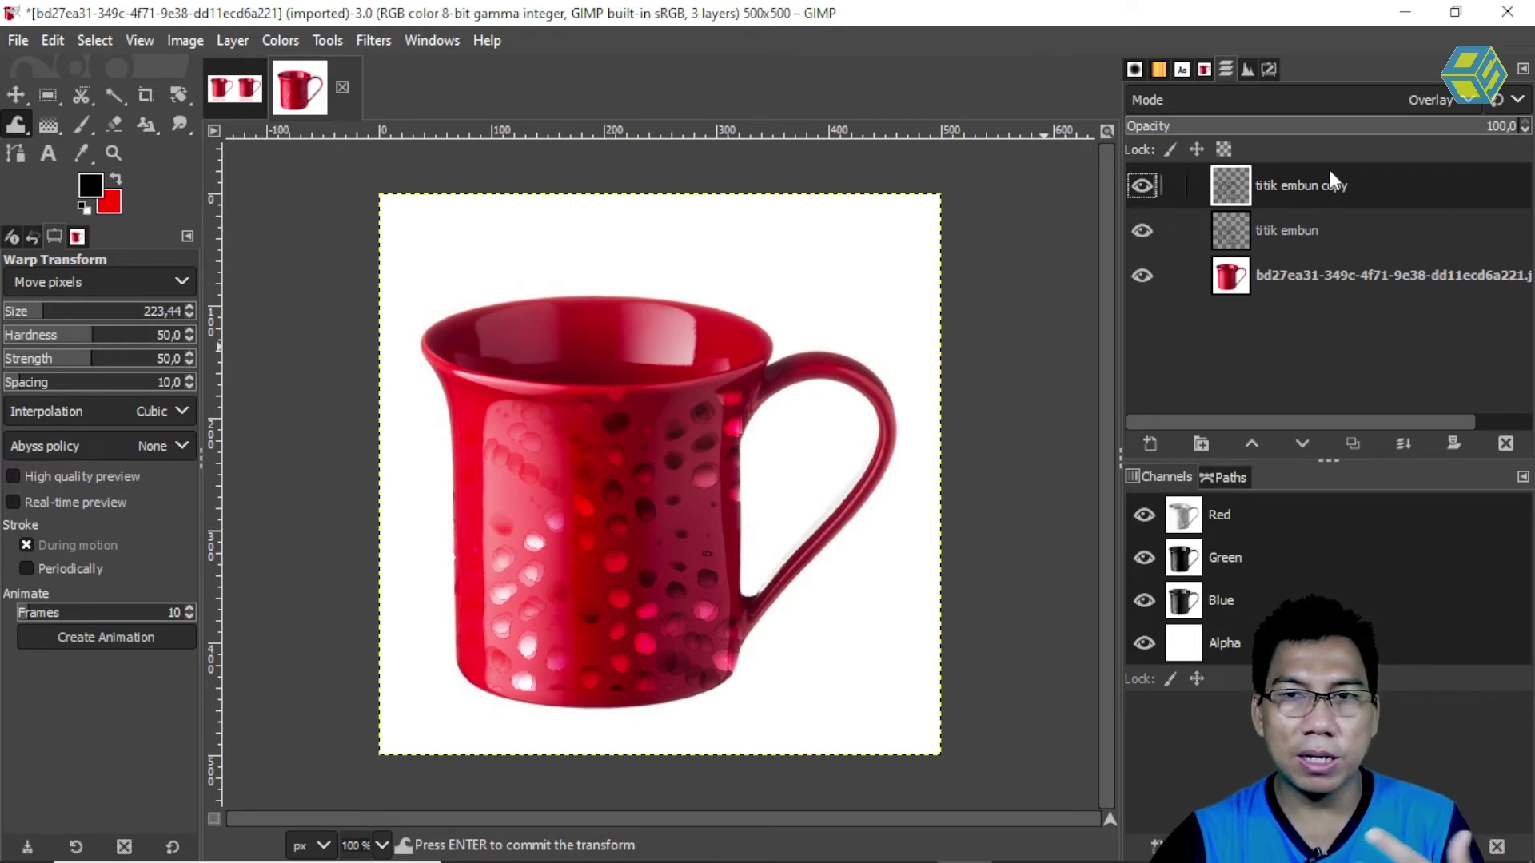
{"action": "right_click", "coordinate": [1341, 189]}
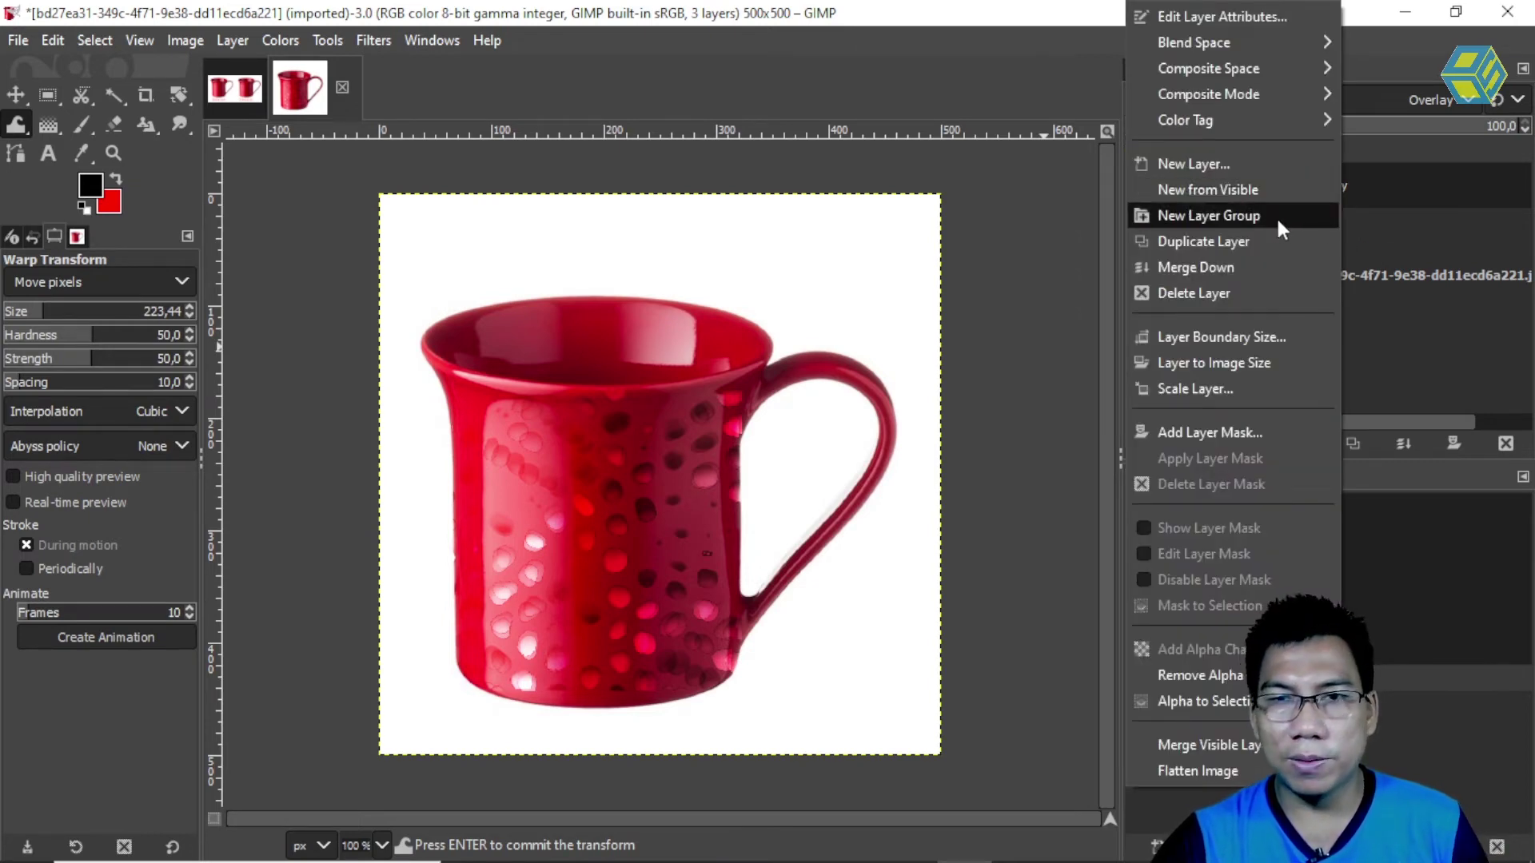
{"action": "left_click", "coordinate": [1391, 207]}
{"action": "left_click_drag", "start_coordinate": [1389, 201], "coordinate": [1506, 443]}
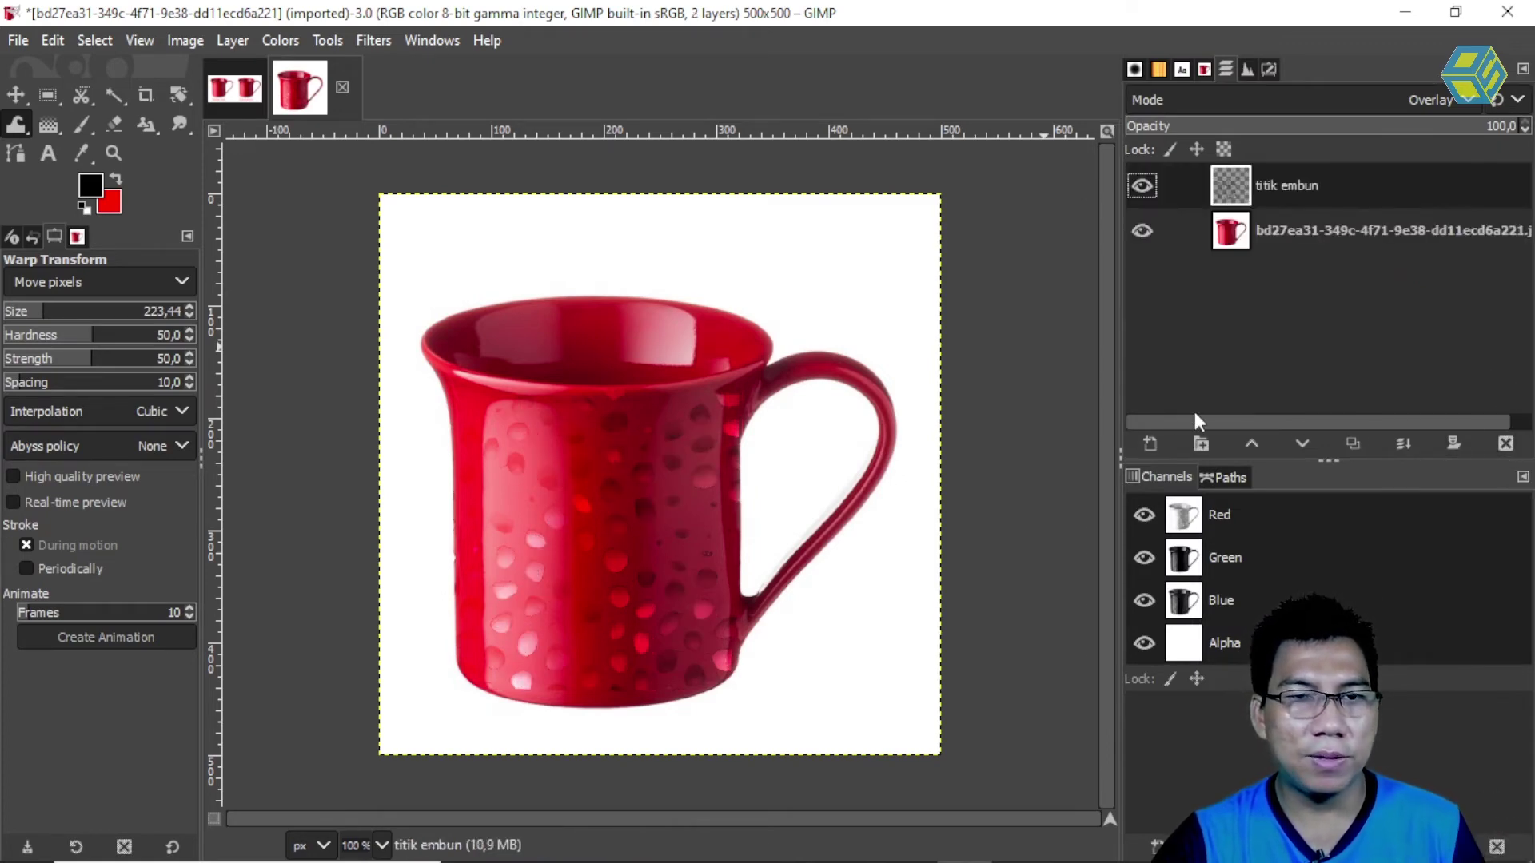
{"action": "left_click", "coordinate": [1325, 237]}
{"action": "left_click", "coordinate": [1312, 187]}
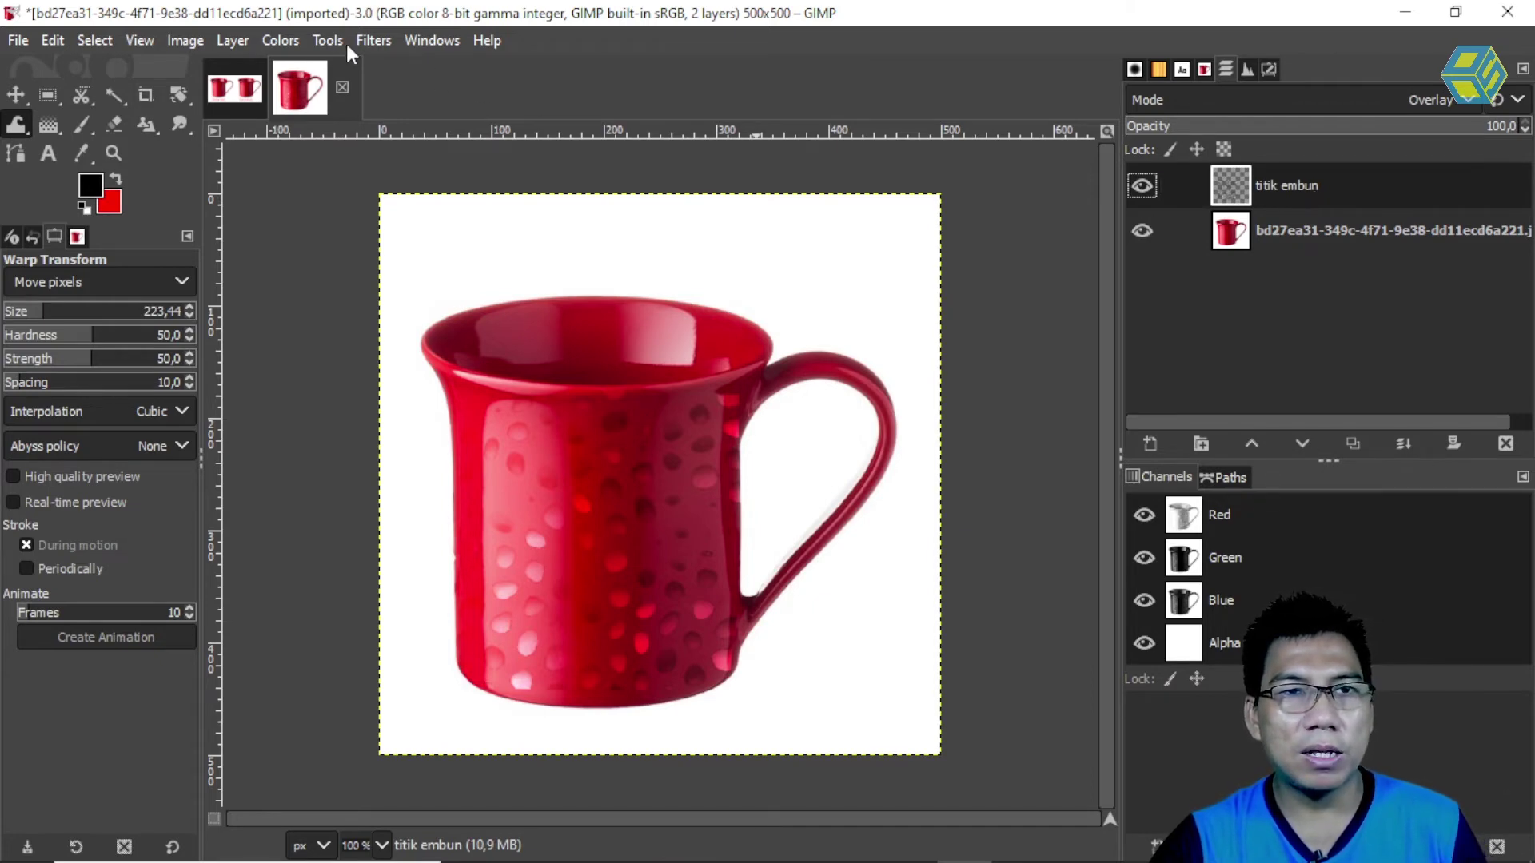
{"action": "left_click", "coordinate": [379, 40]}
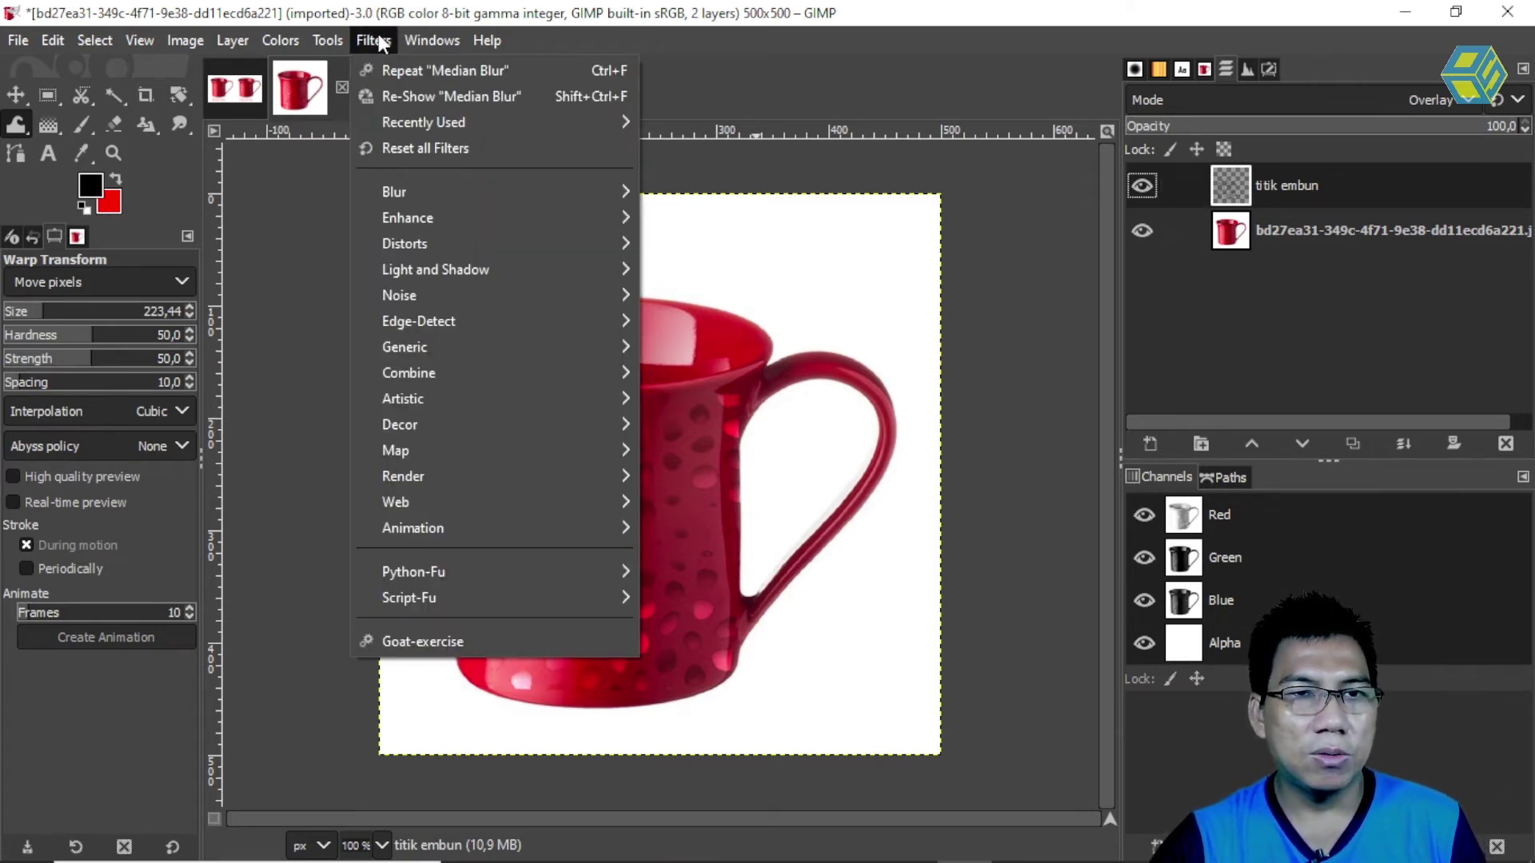
{"action": "mouse_move", "coordinate": [458, 282]}
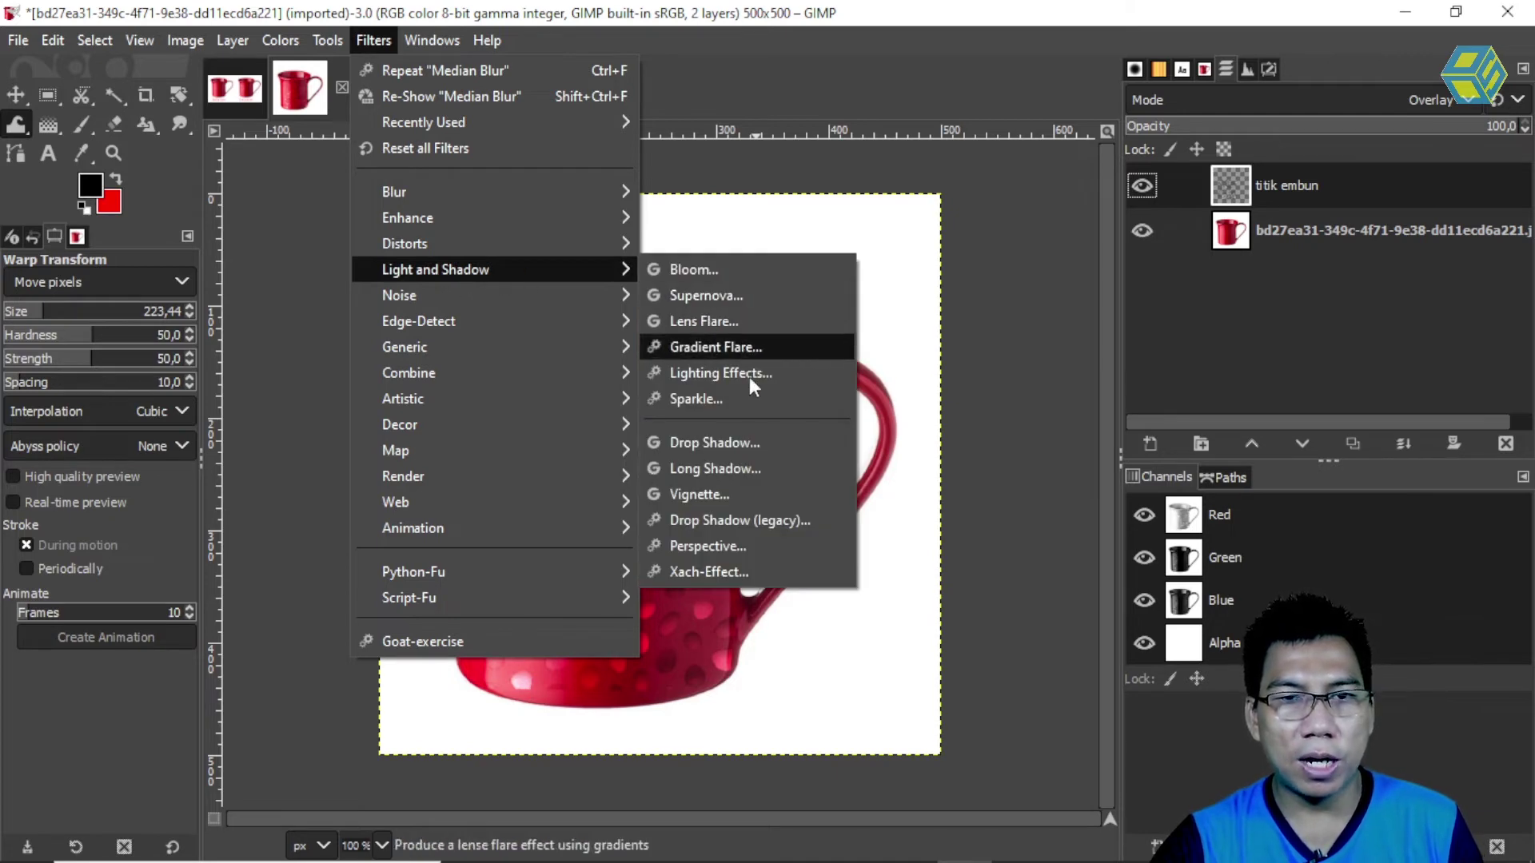
{"action": "left_click", "coordinate": [751, 444]}
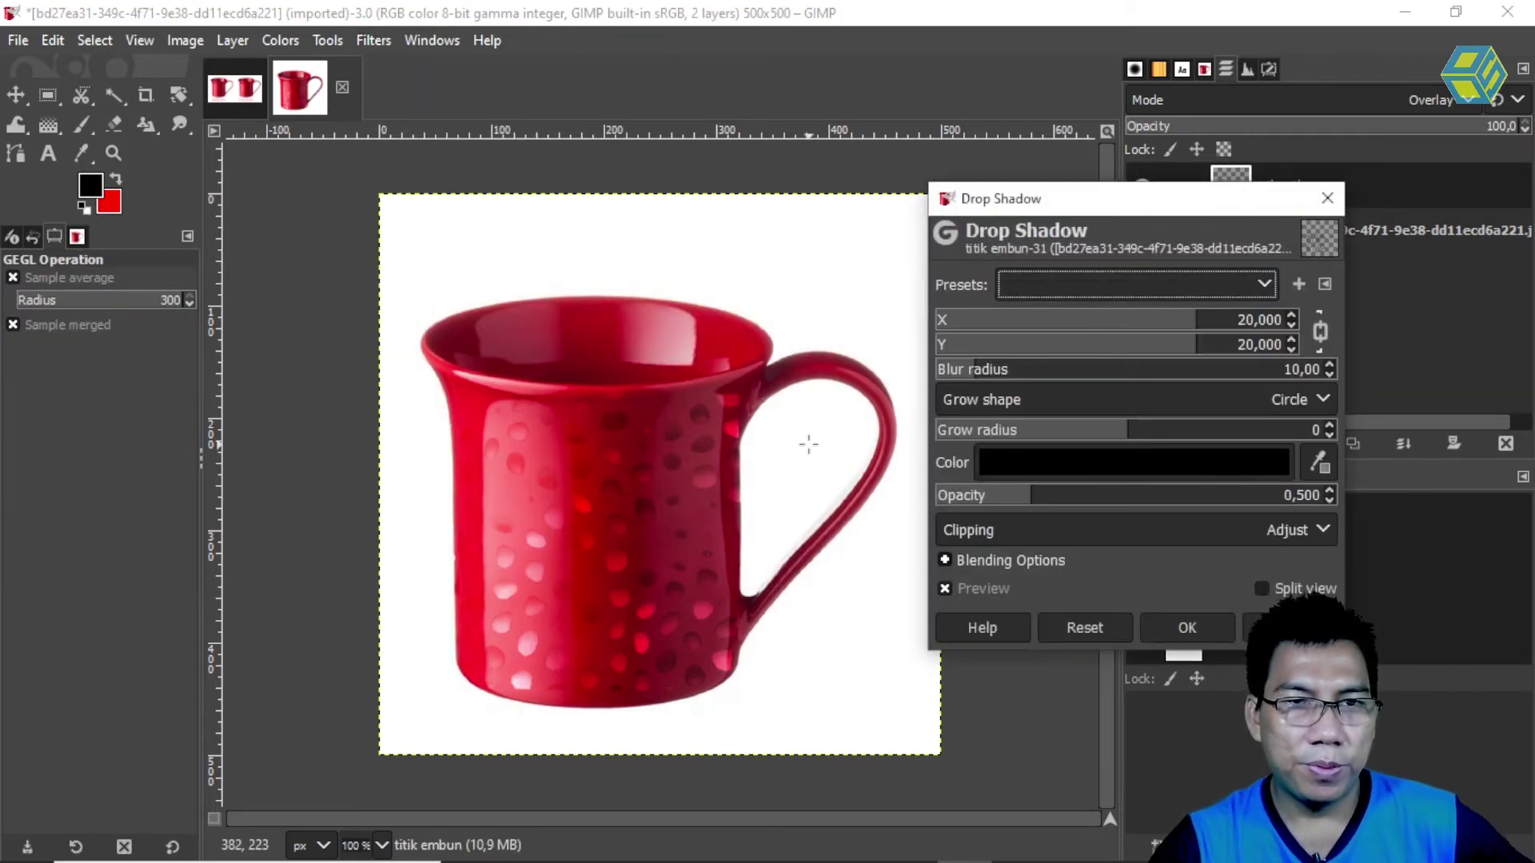
{"action": "left_click", "coordinate": [1271, 628]}
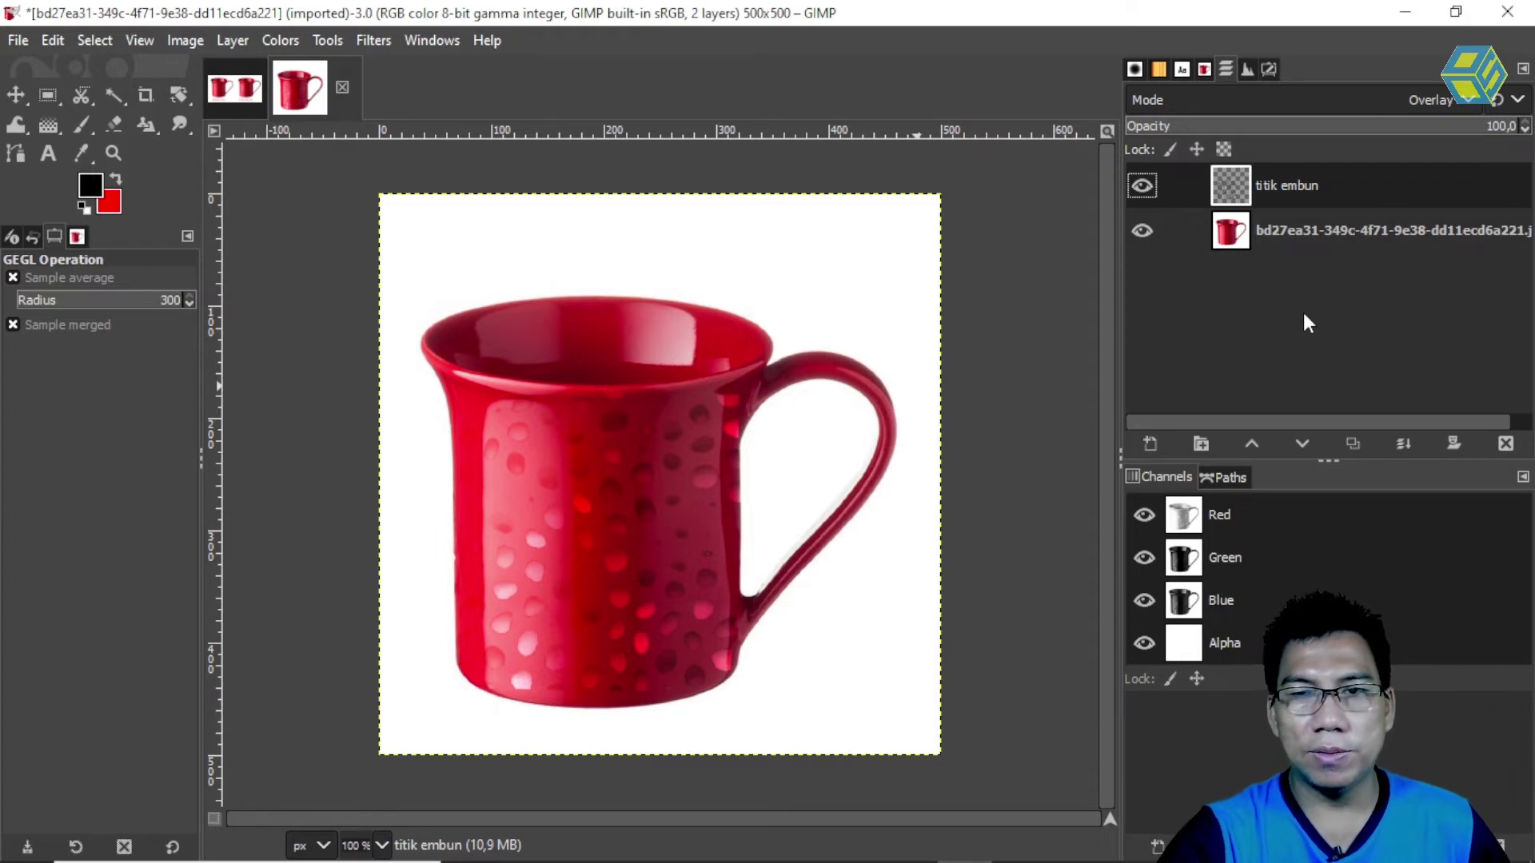
Step: Apply a Drop Shadow to the titik embun layer with X and Y offsets of 2.323 and a blur radius of 0.87
{"action": "key", "text": "2"}
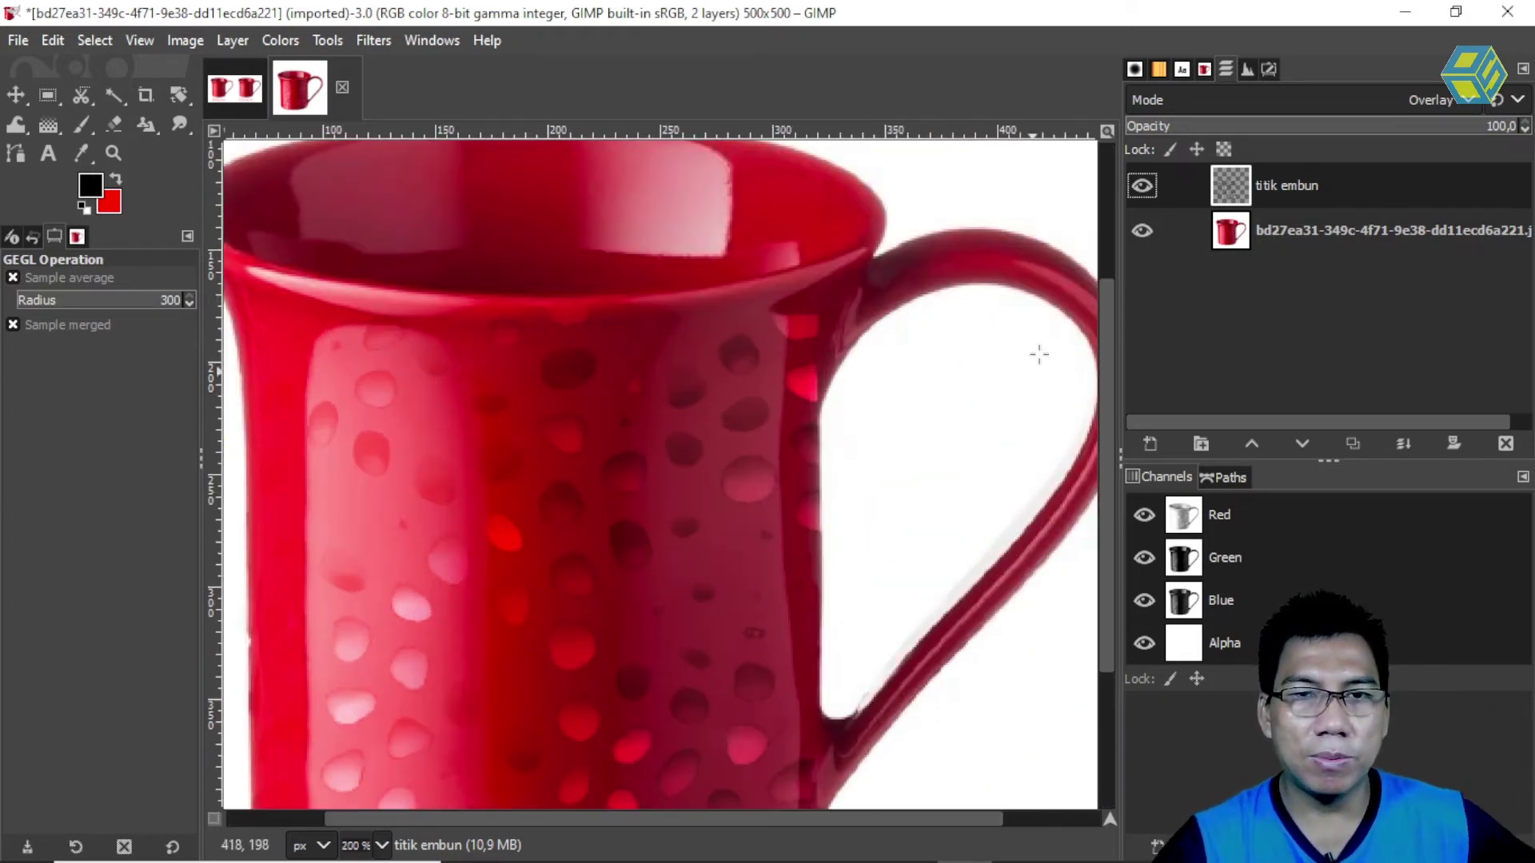
{"action": "left_click_drag", "start_coordinate": [1103, 306], "coordinate": [1112, 391]}
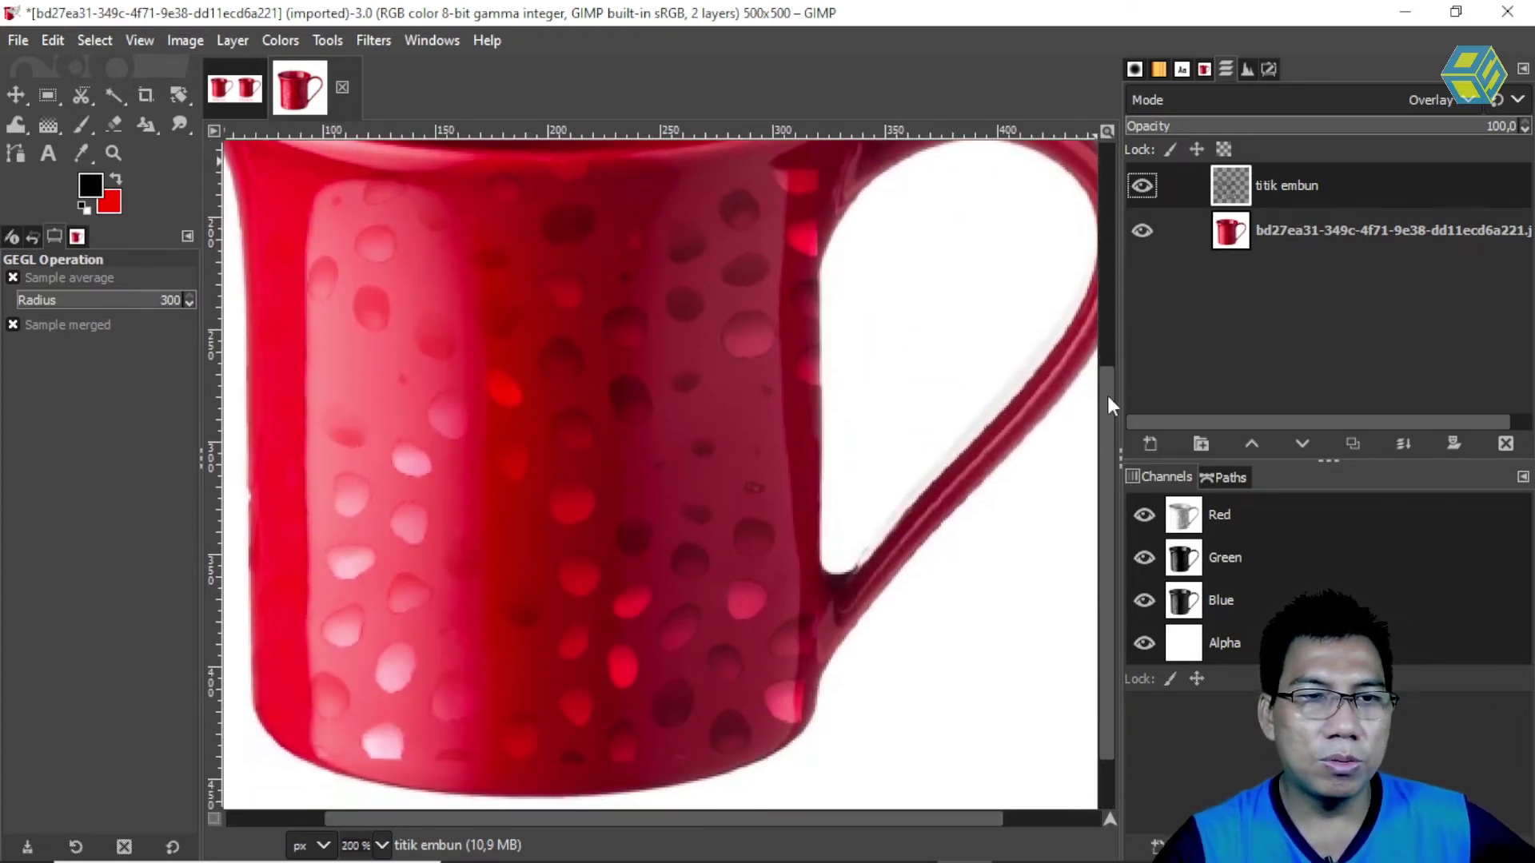
{"action": "left_click", "coordinate": [375, 42]}
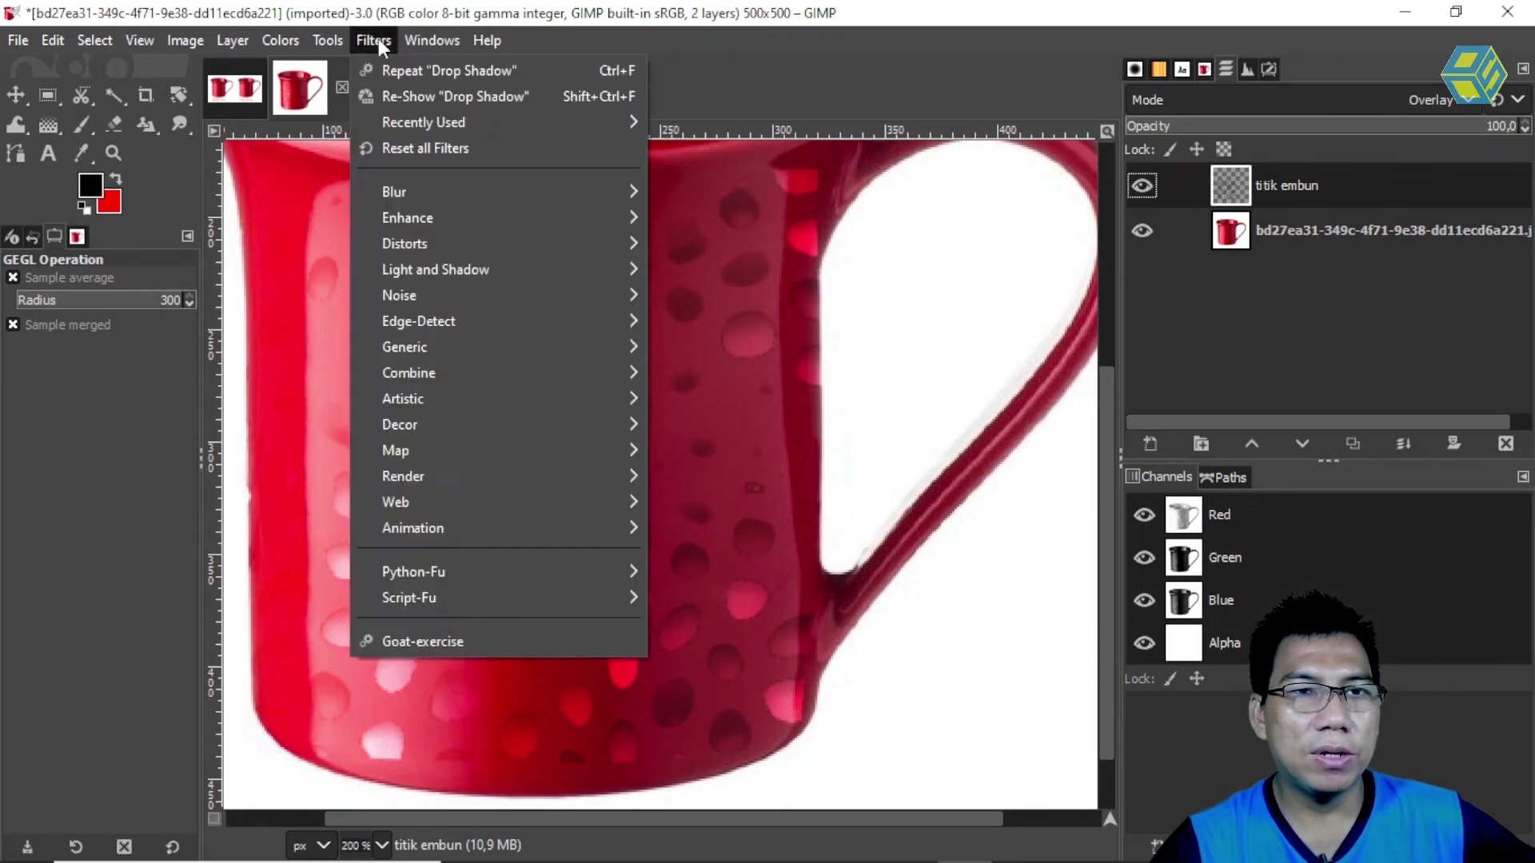
{"action": "mouse_move", "coordinate": [470, 274]}
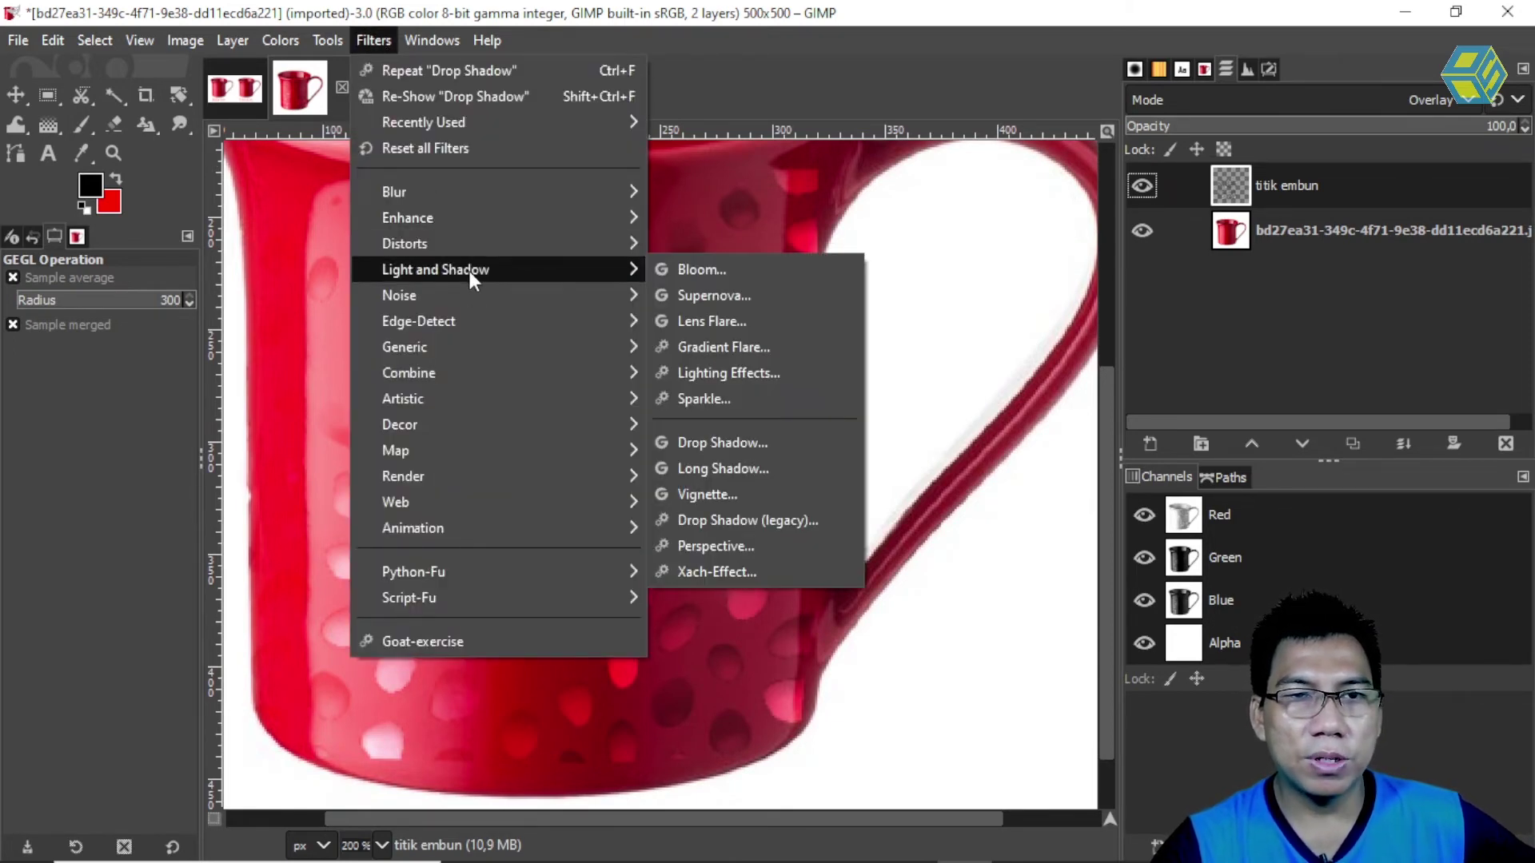
{"action": "left_click", "coordinate": [763, 442]}
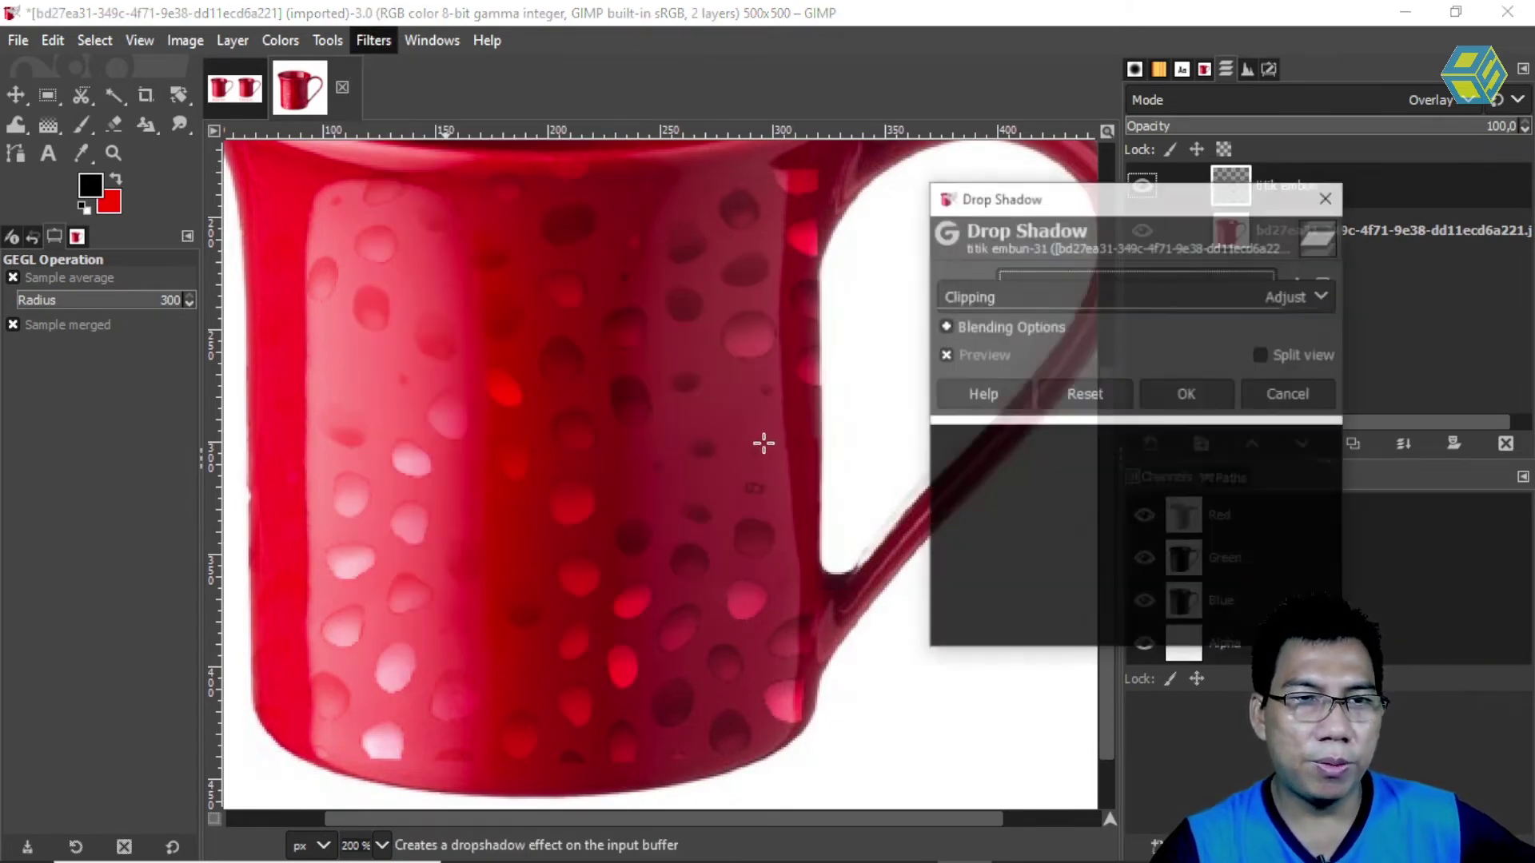
{"action": "left_click_drag", "start_coordinate": [1176, 334], "coordinate": [979, 330]}
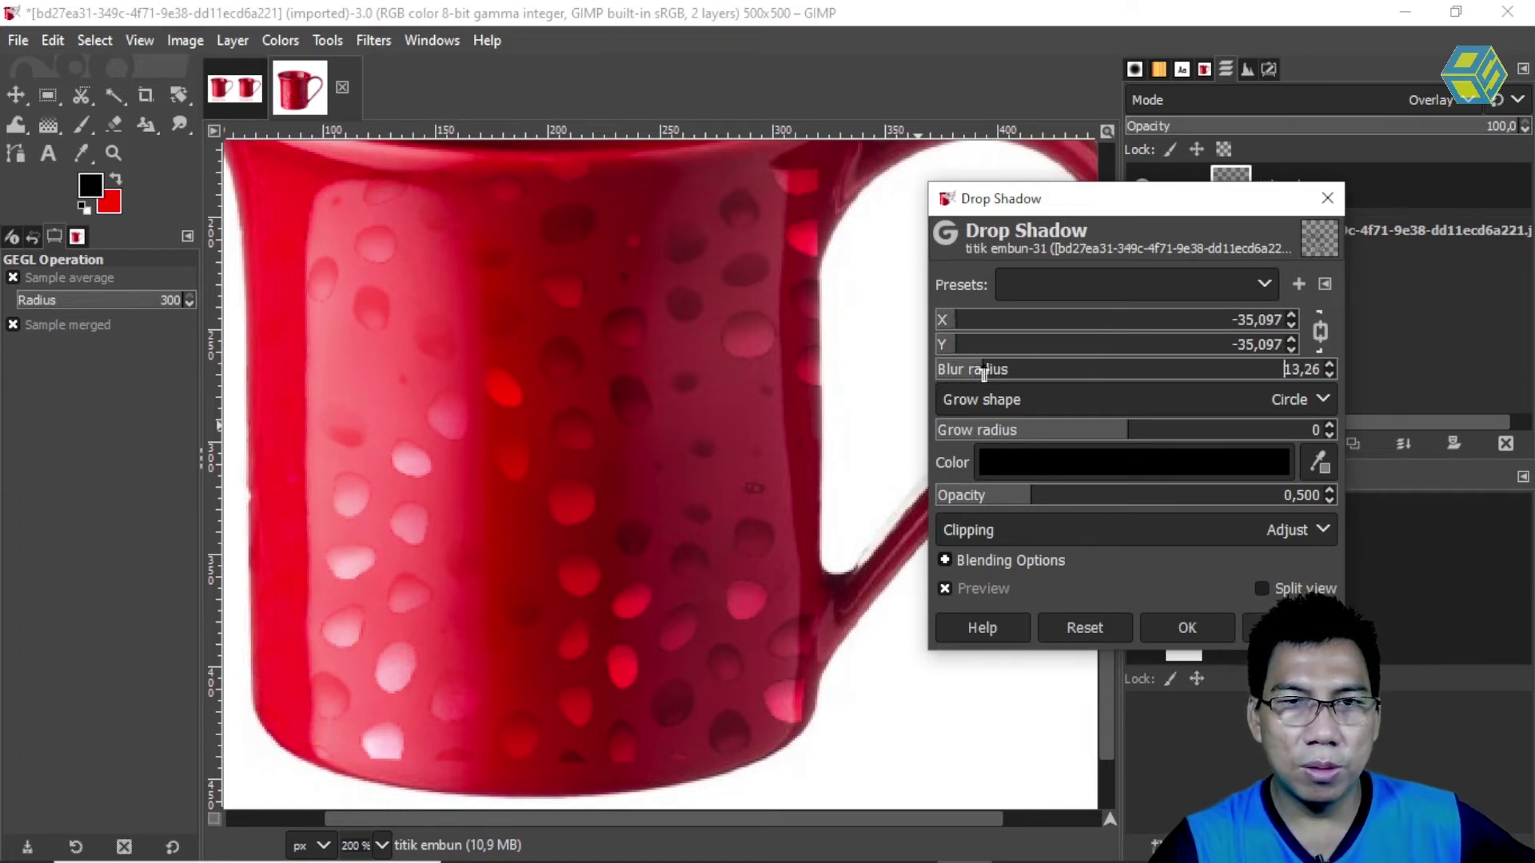
{"action": "left_click_drag", "start_coordinate": [960, 372], "coordinate": [951, 372]}
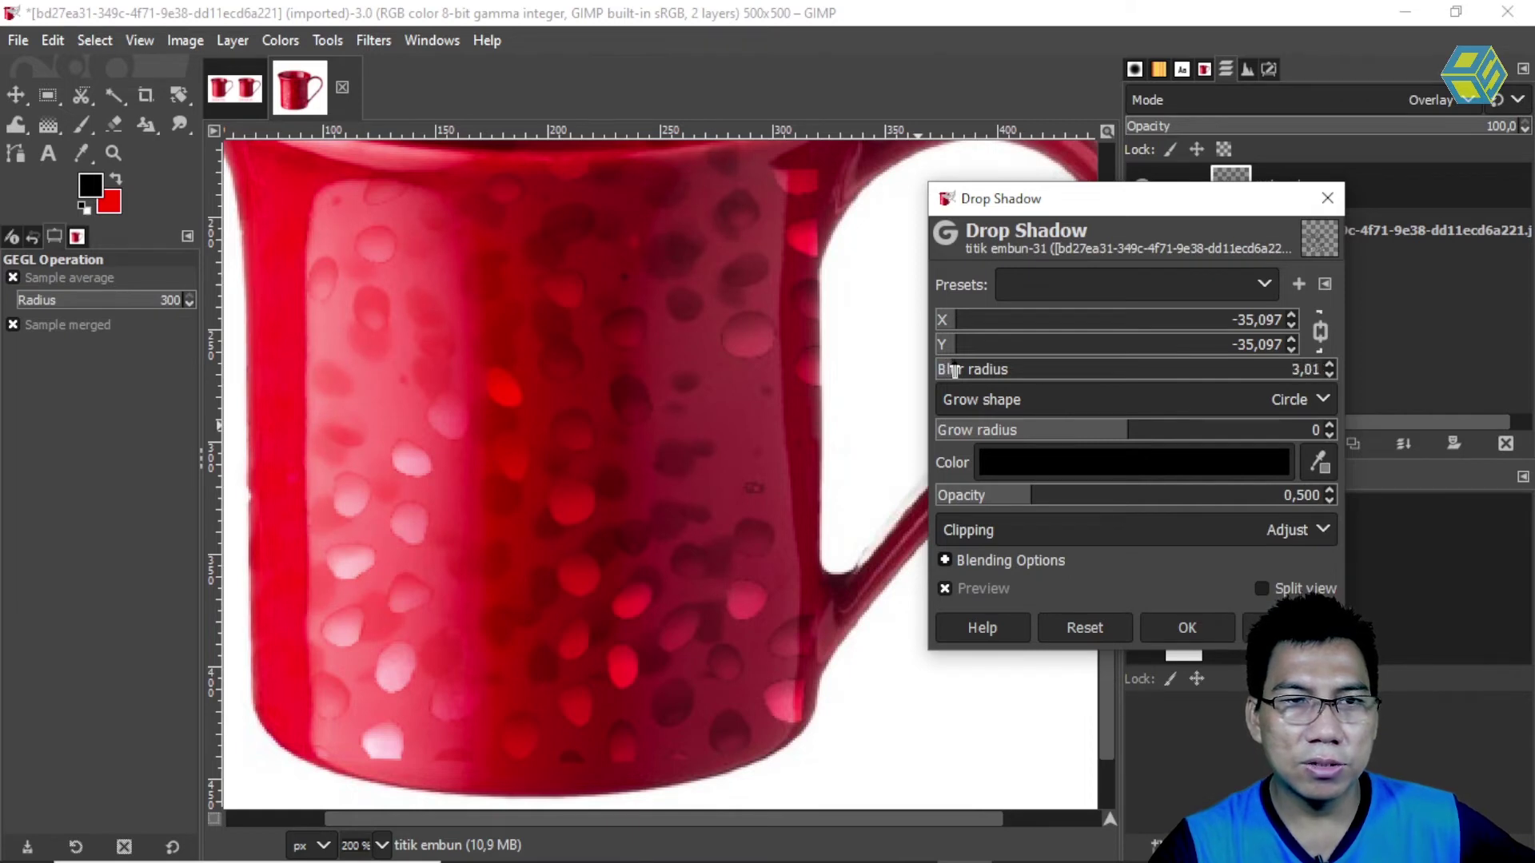
{"action": "left_click_drag", "start_coordinate": [951, 332], "coordinate": [826, 355]}
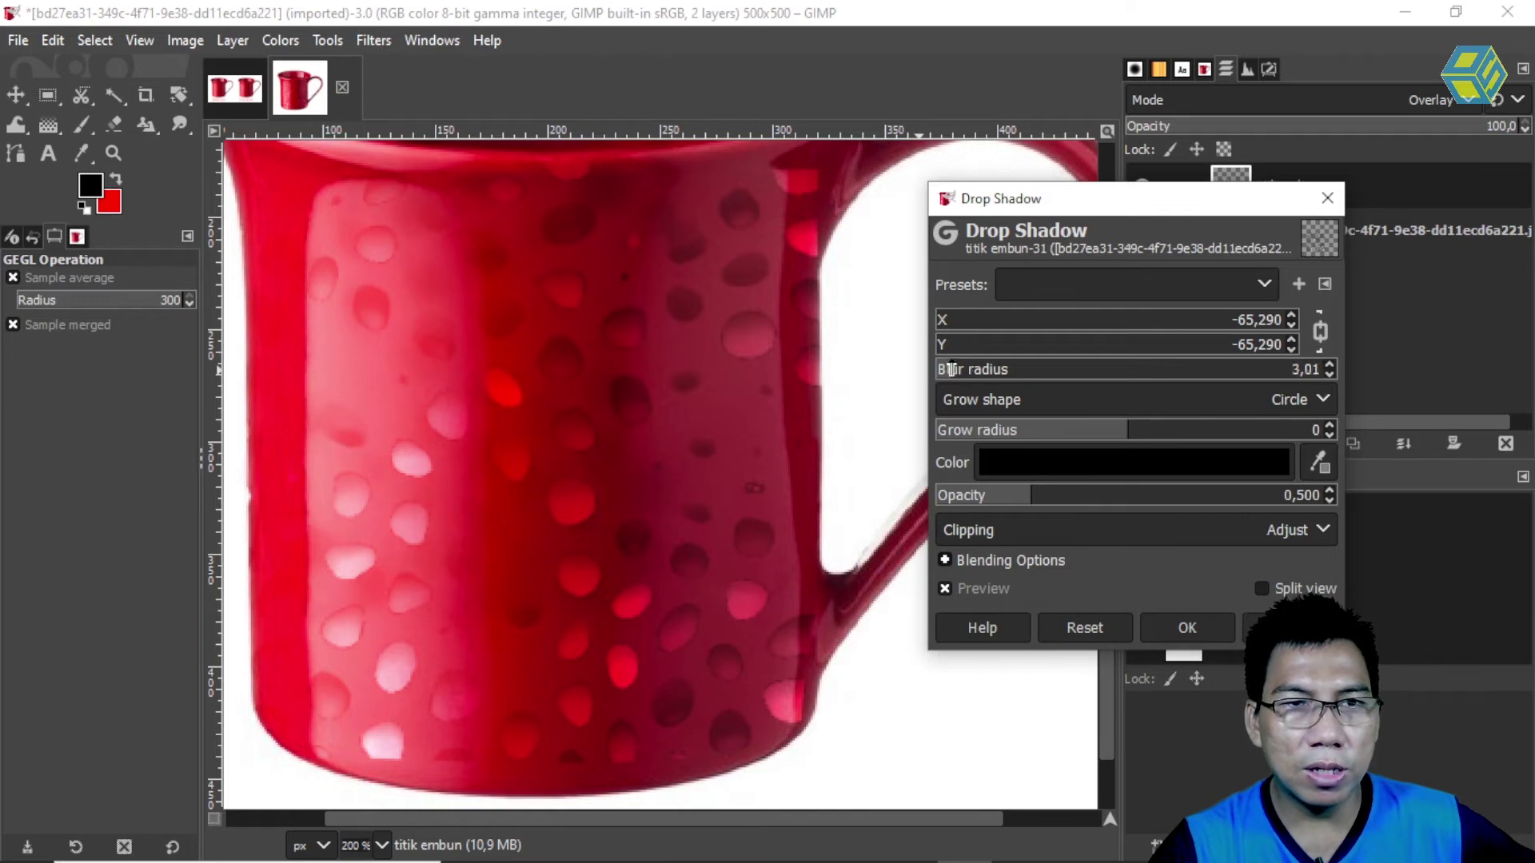
{"action": "left_click_drag", "start_coordinate": [951, 370], "coordinate": [939, 368]}
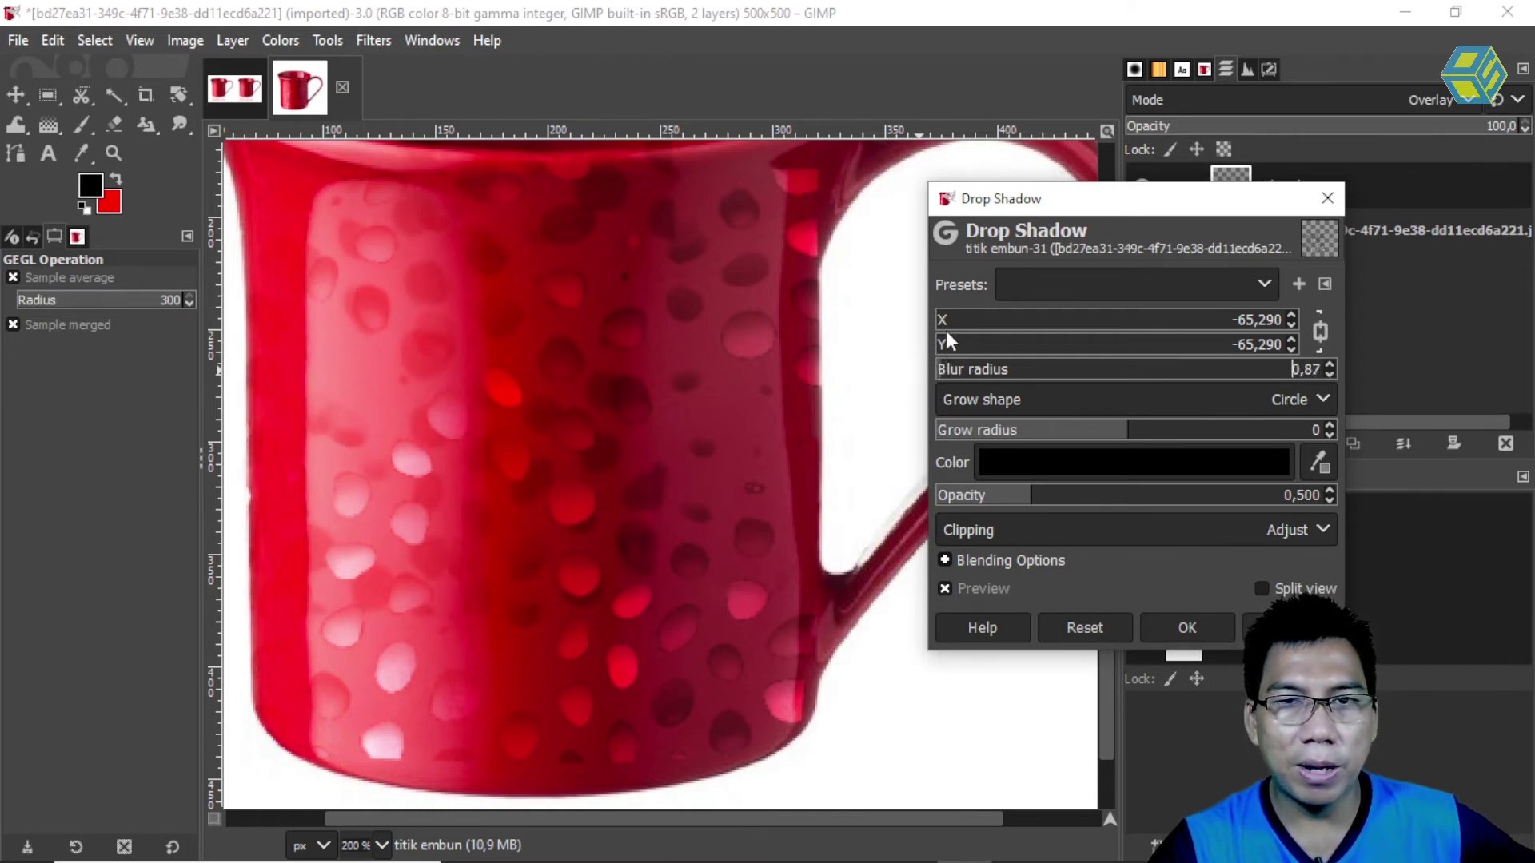
{"action": "left_click_drag", "start_coordinate": [941, 345], "coordinate": [845, 362]}
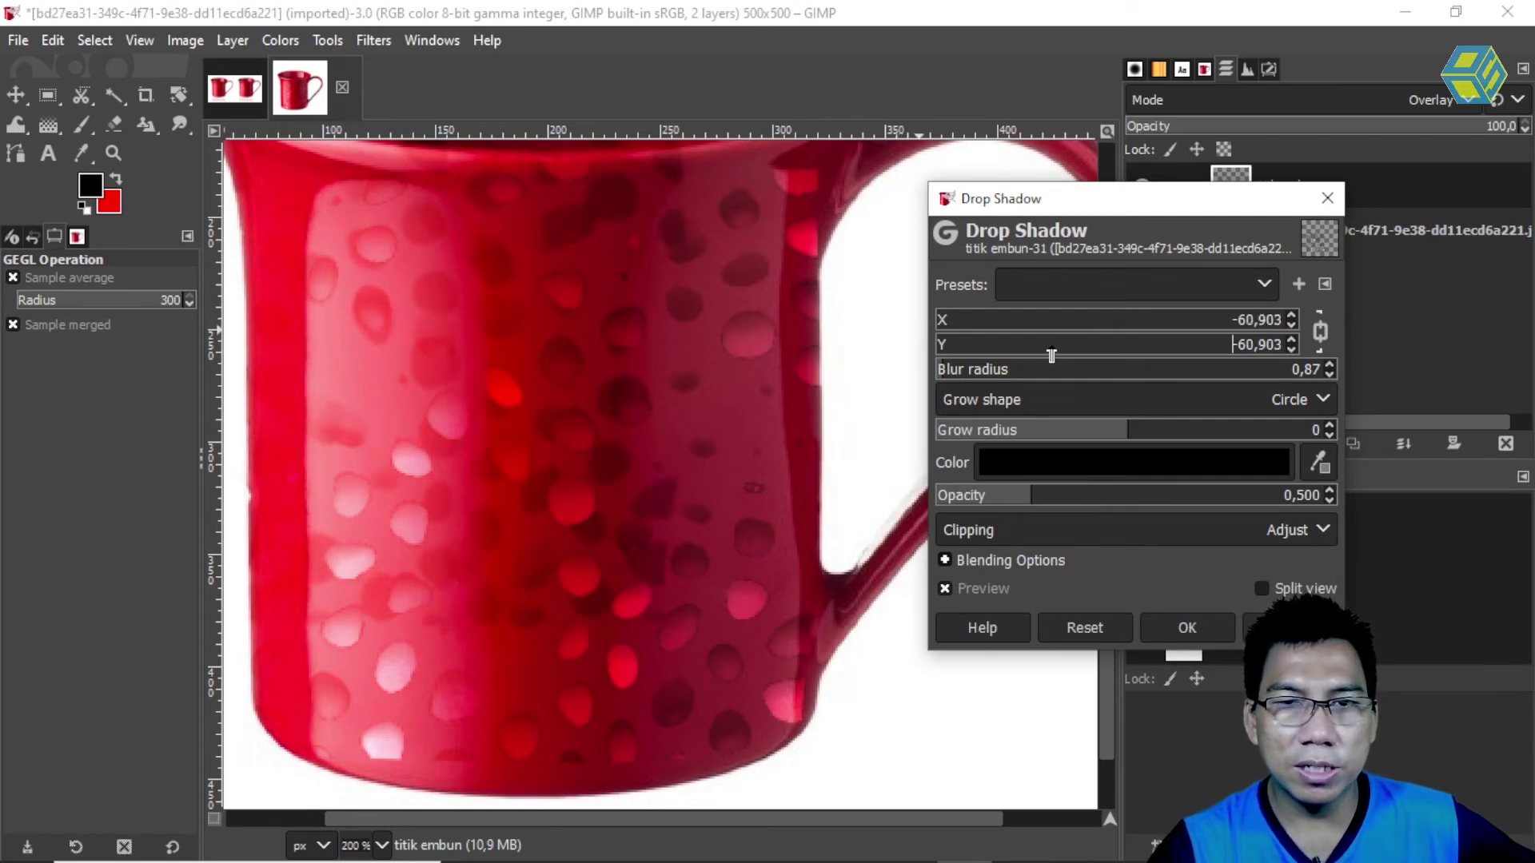
{"action": "left_click_drag", "start_coordinate": [957, 327], "coordinate": [1120, 364]}
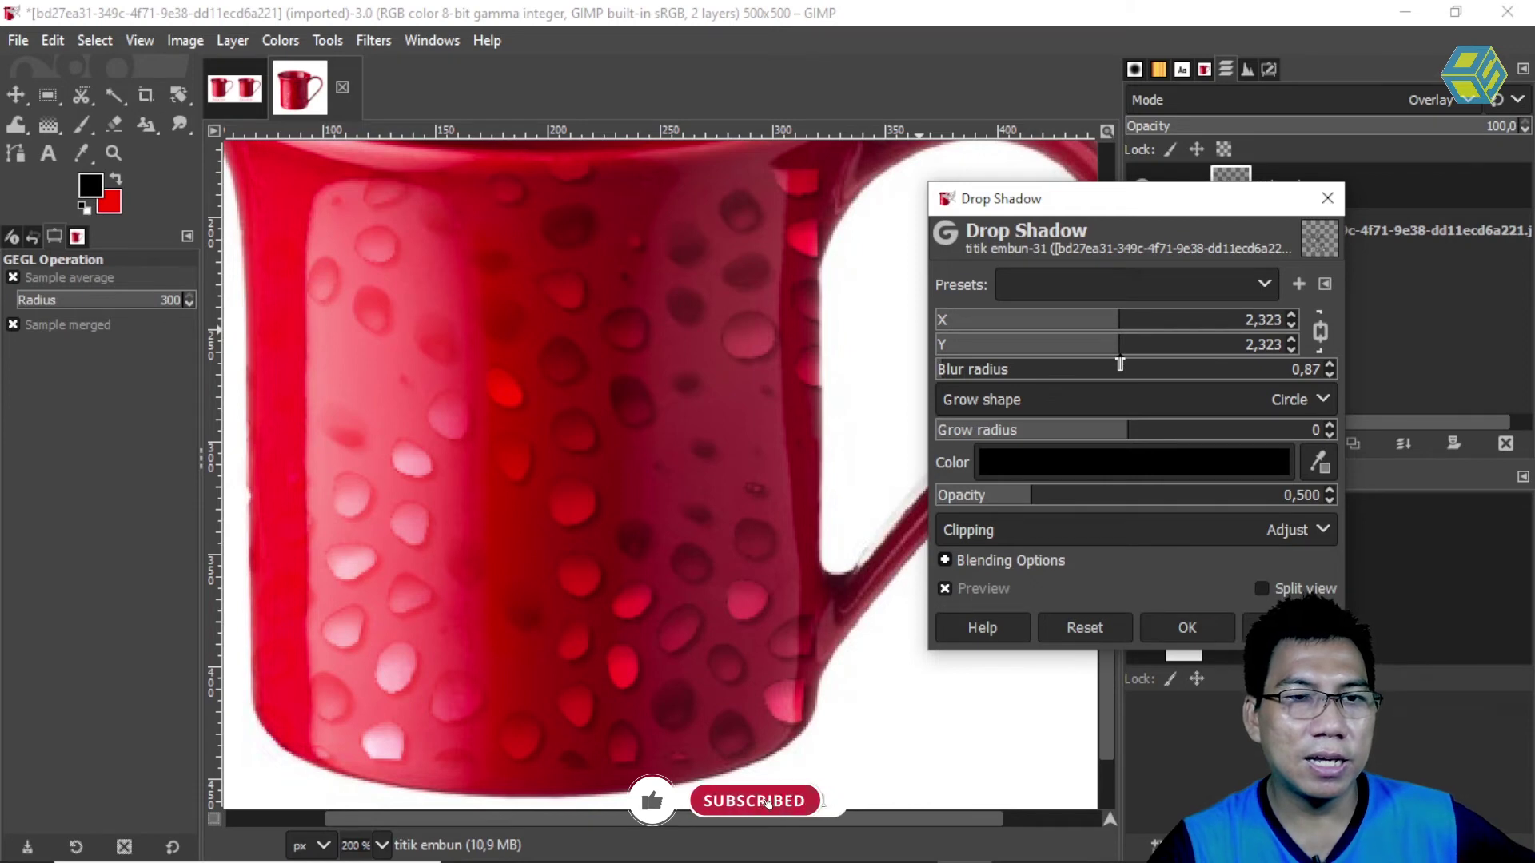
{"action": "left_click", "coordinate": [1189, 628]}
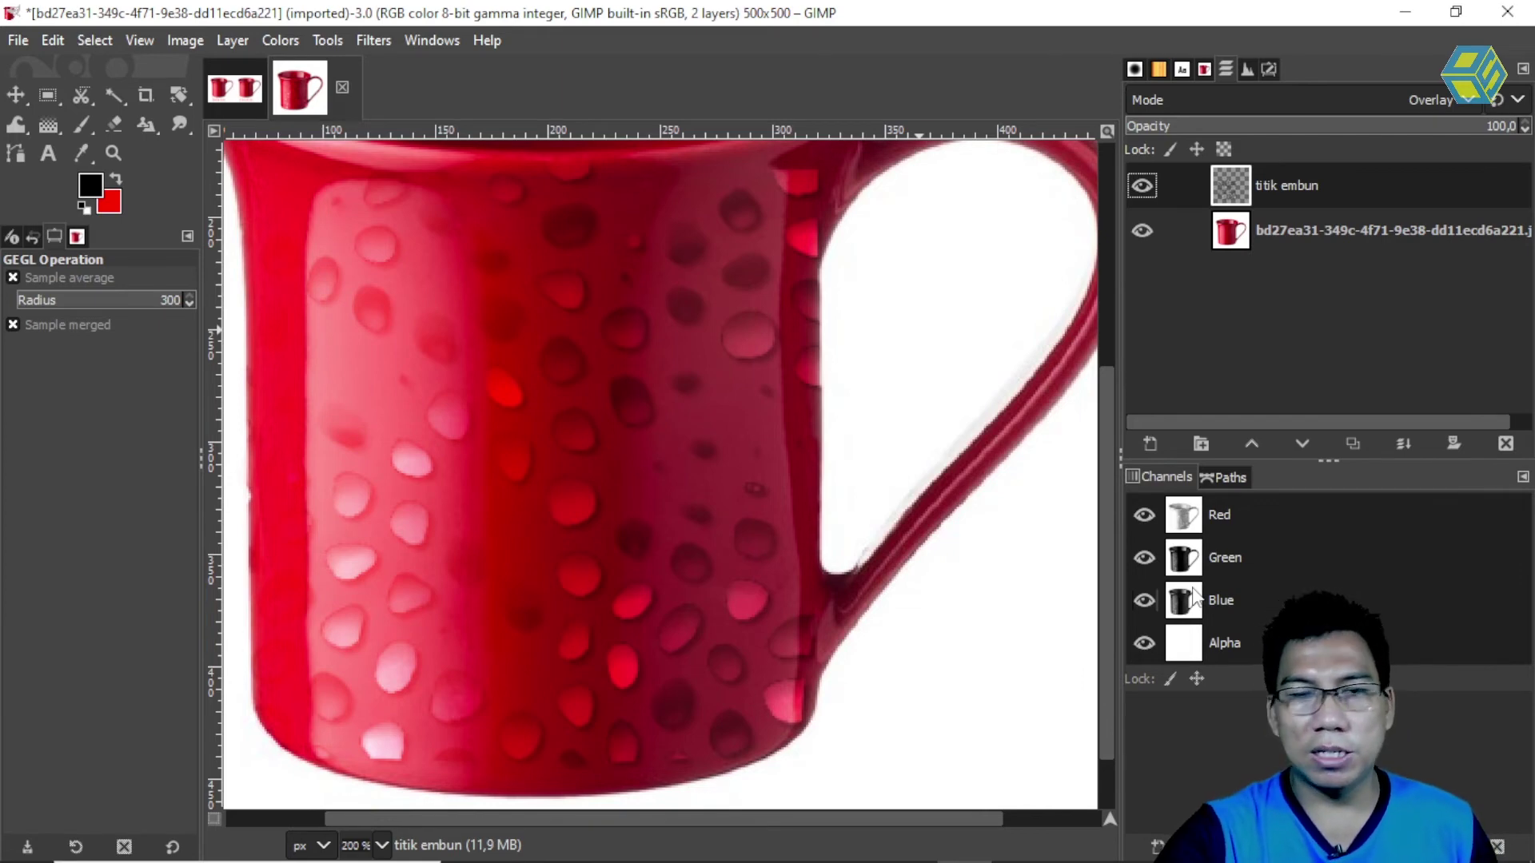
Step: Duplicate the titik embun layer to strengthen the drops on the mug
{"action": "key", "text": "minus"}
{"action": "key", "text": "minus"}
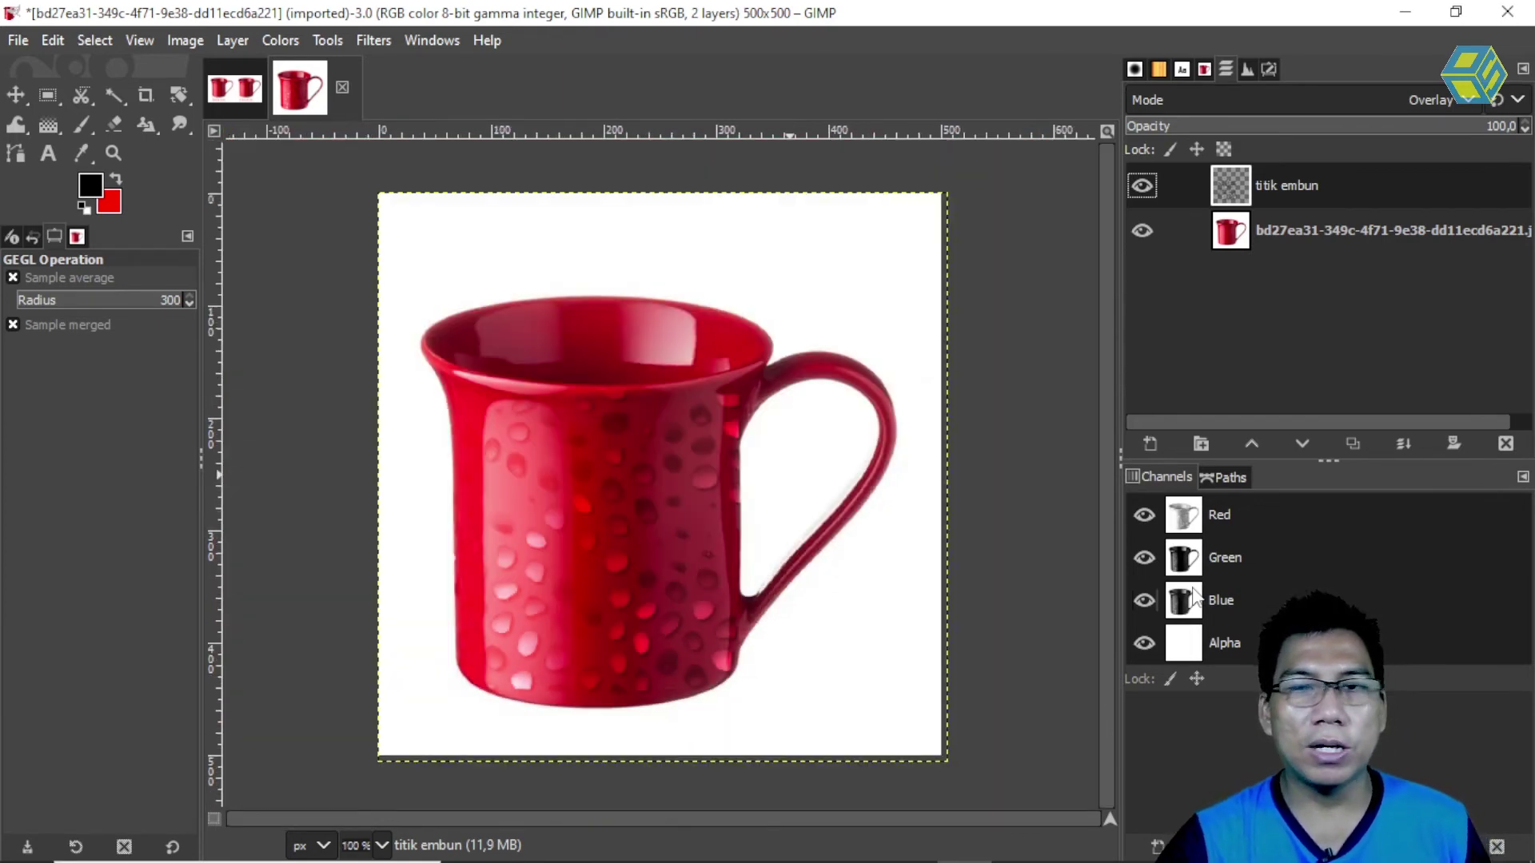
{"action": "left_click", "coordinate": [1311, 227]}
{"action": "left_click", "coordinate": [1283, 186]}
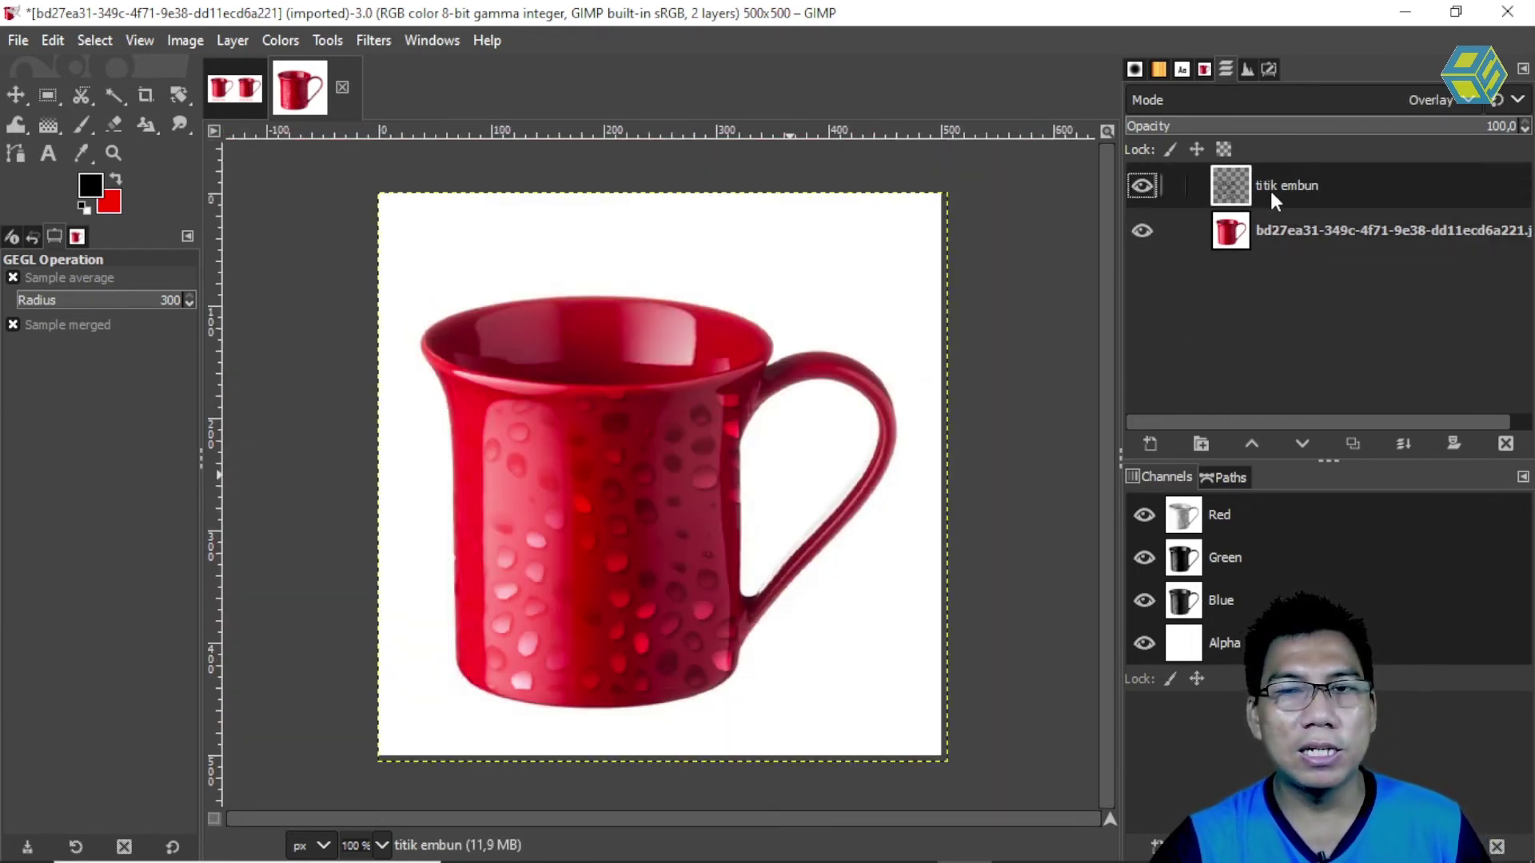
{"action": "right_click", "coordinate": [1270, 180]}
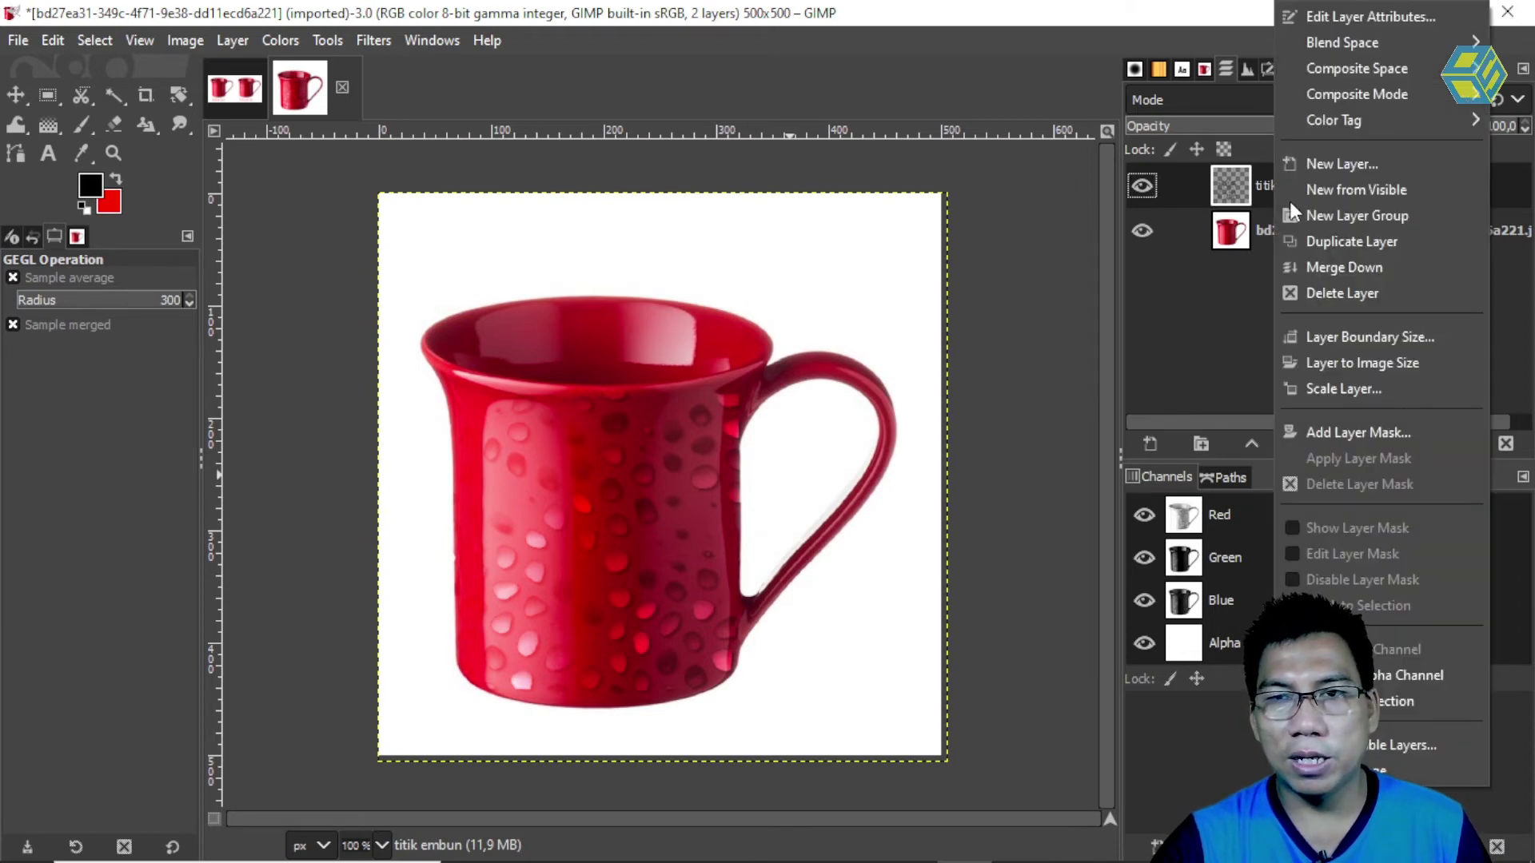
{"action": "left_click", "coordinate": [1356, 254]}
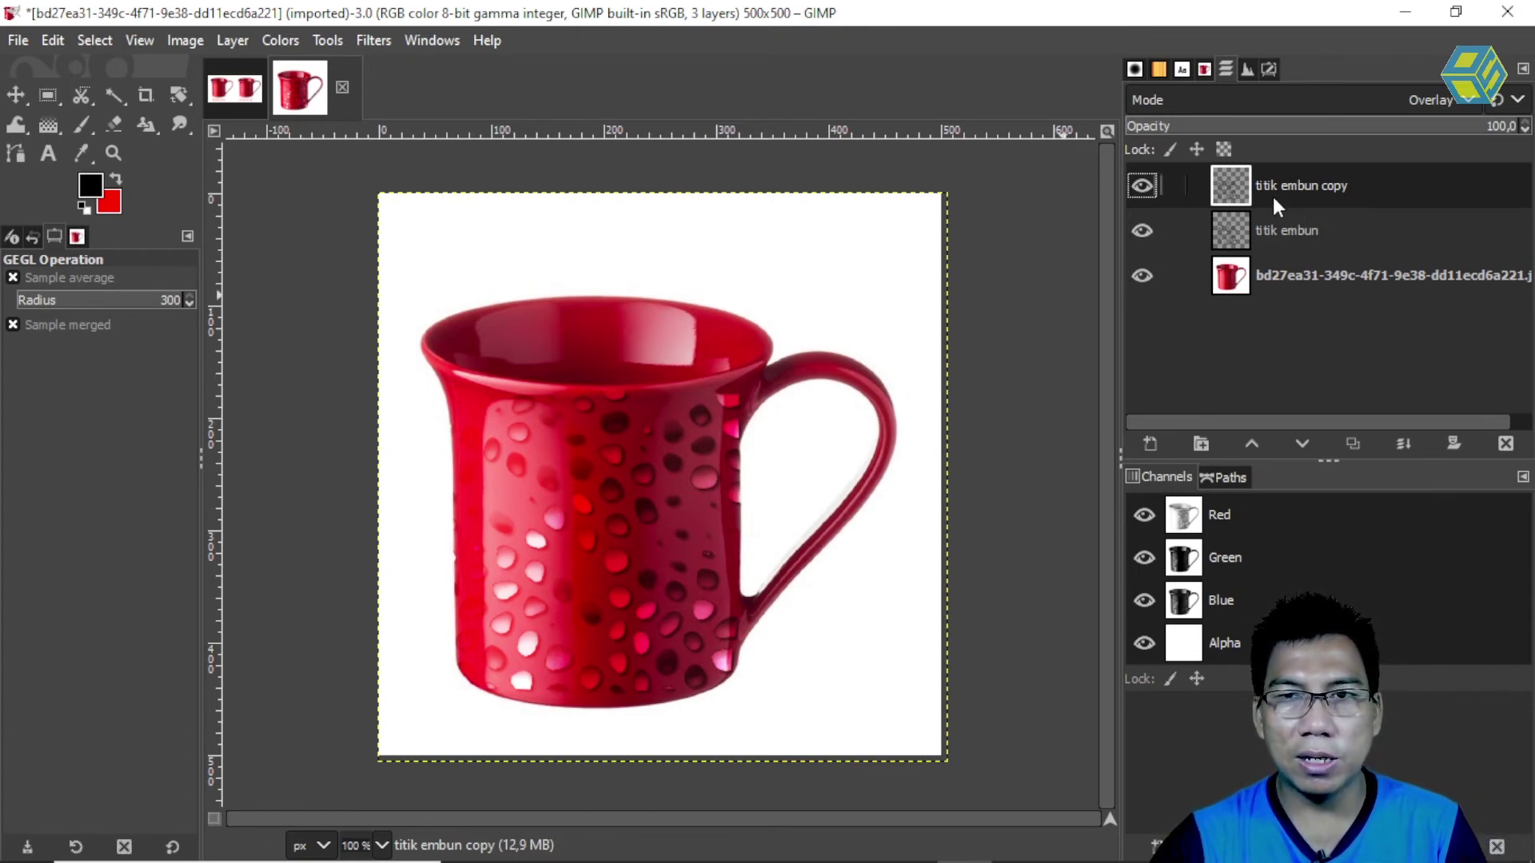
{"action": "right_click", "coordinate": [1252, 203]}
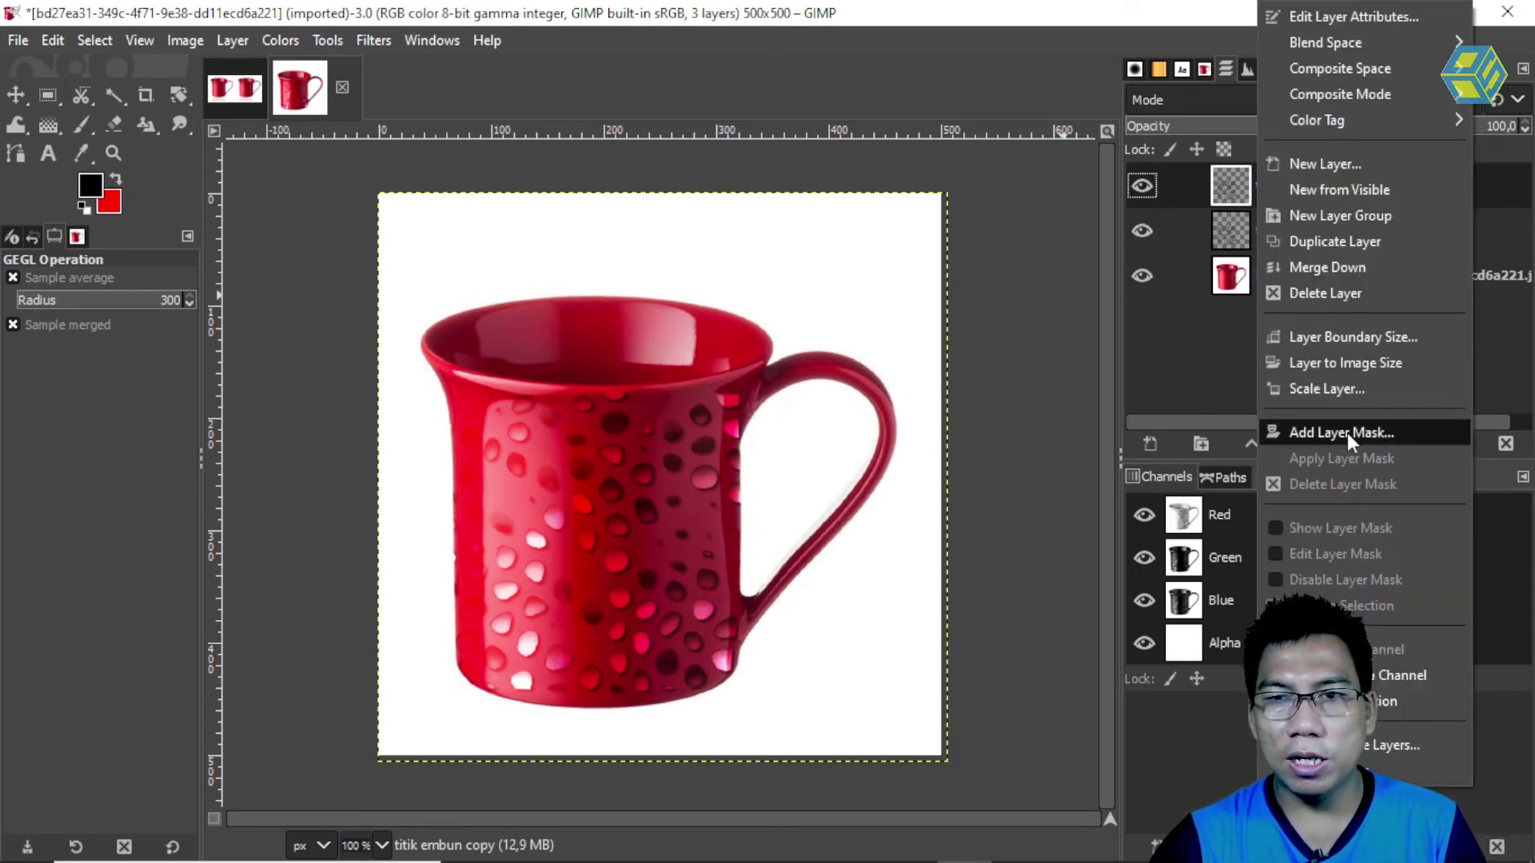
{"action": "left_click", "coordinate": [1209, 340]}
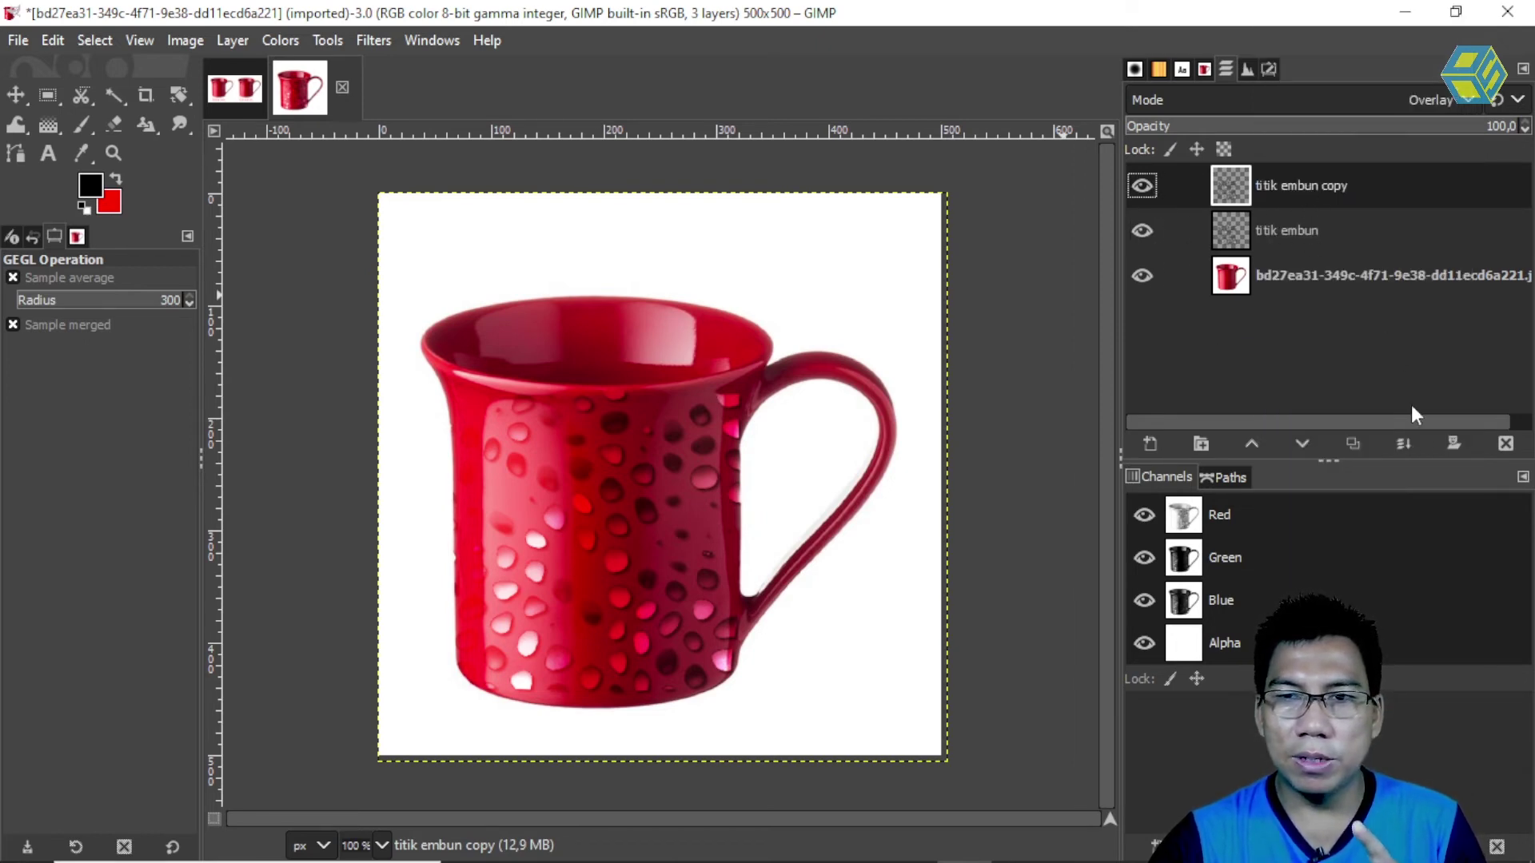
Step: Merge the copy down into the titik embun layer and set the merged layer's blend mode to Overlay
{"action": "left_click", "coordinate": [1411, 443]}
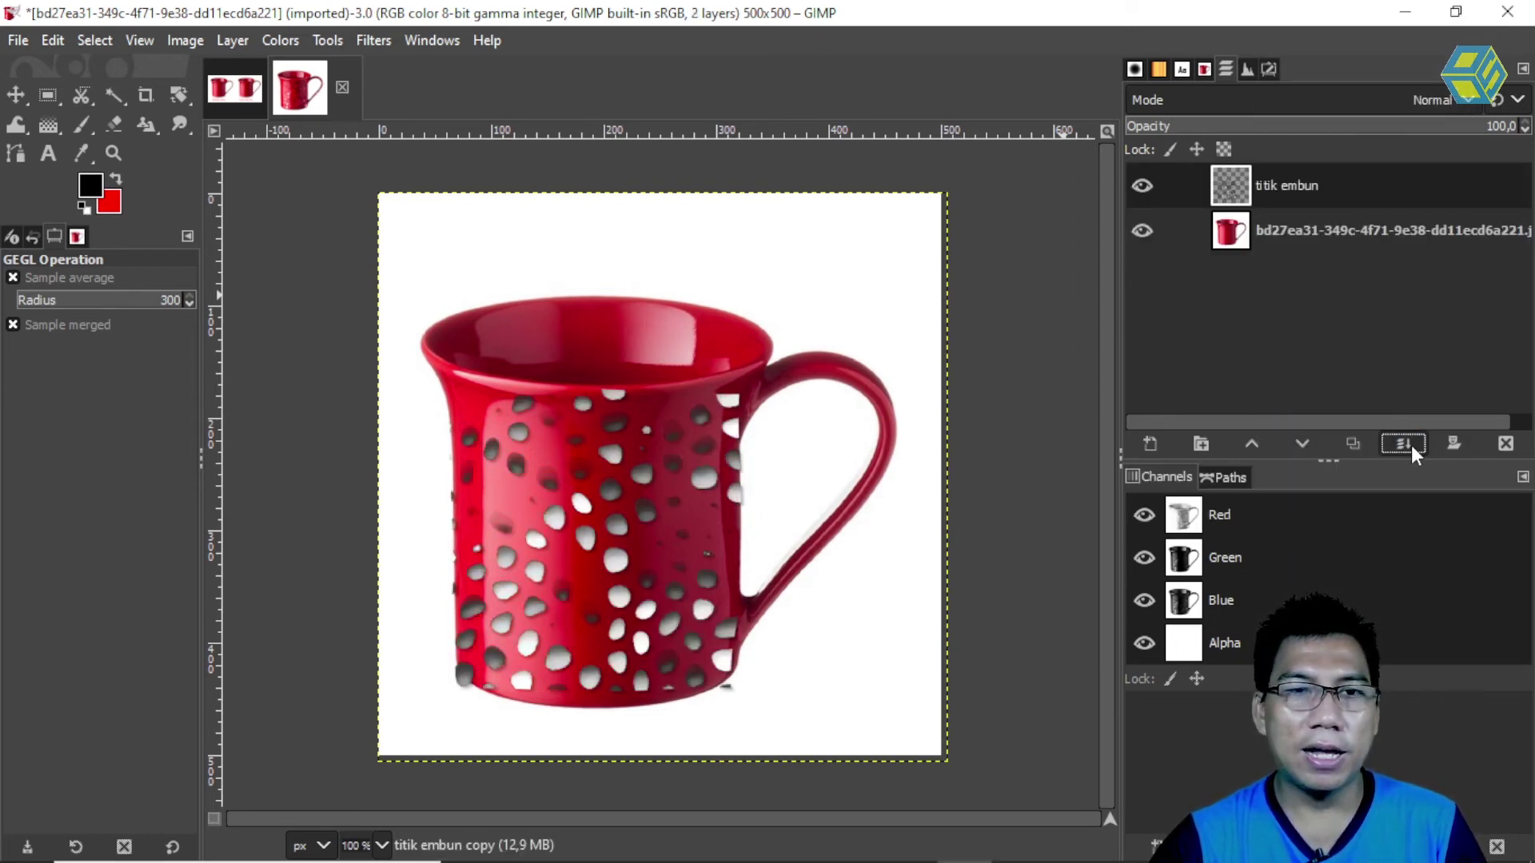
{"action": "left_click", "coordinate": [1468, 99]}
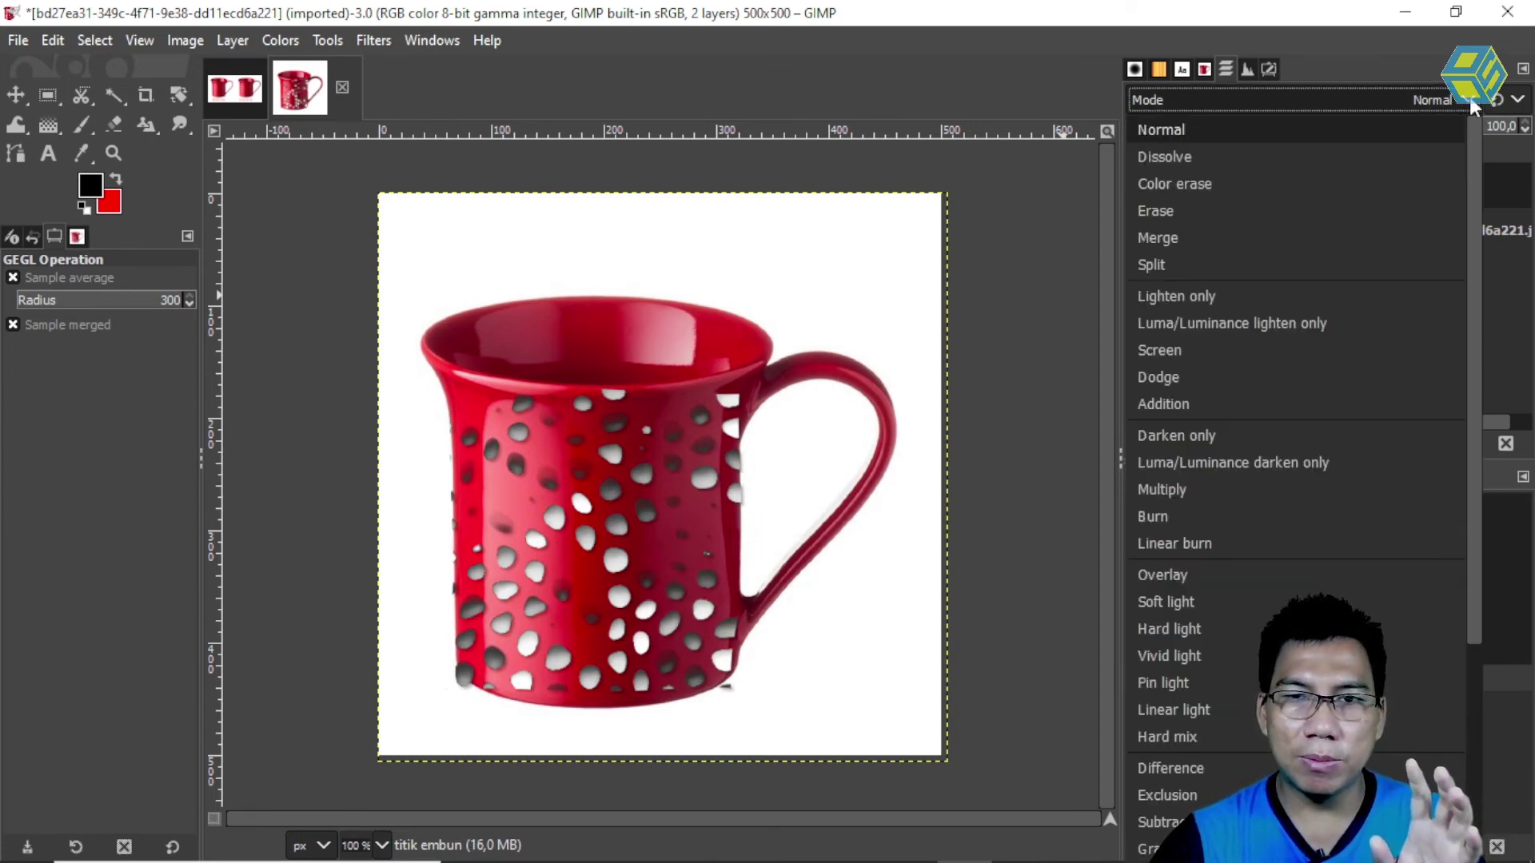
{"action": "left_click", "coordinate": [1234, 573]}
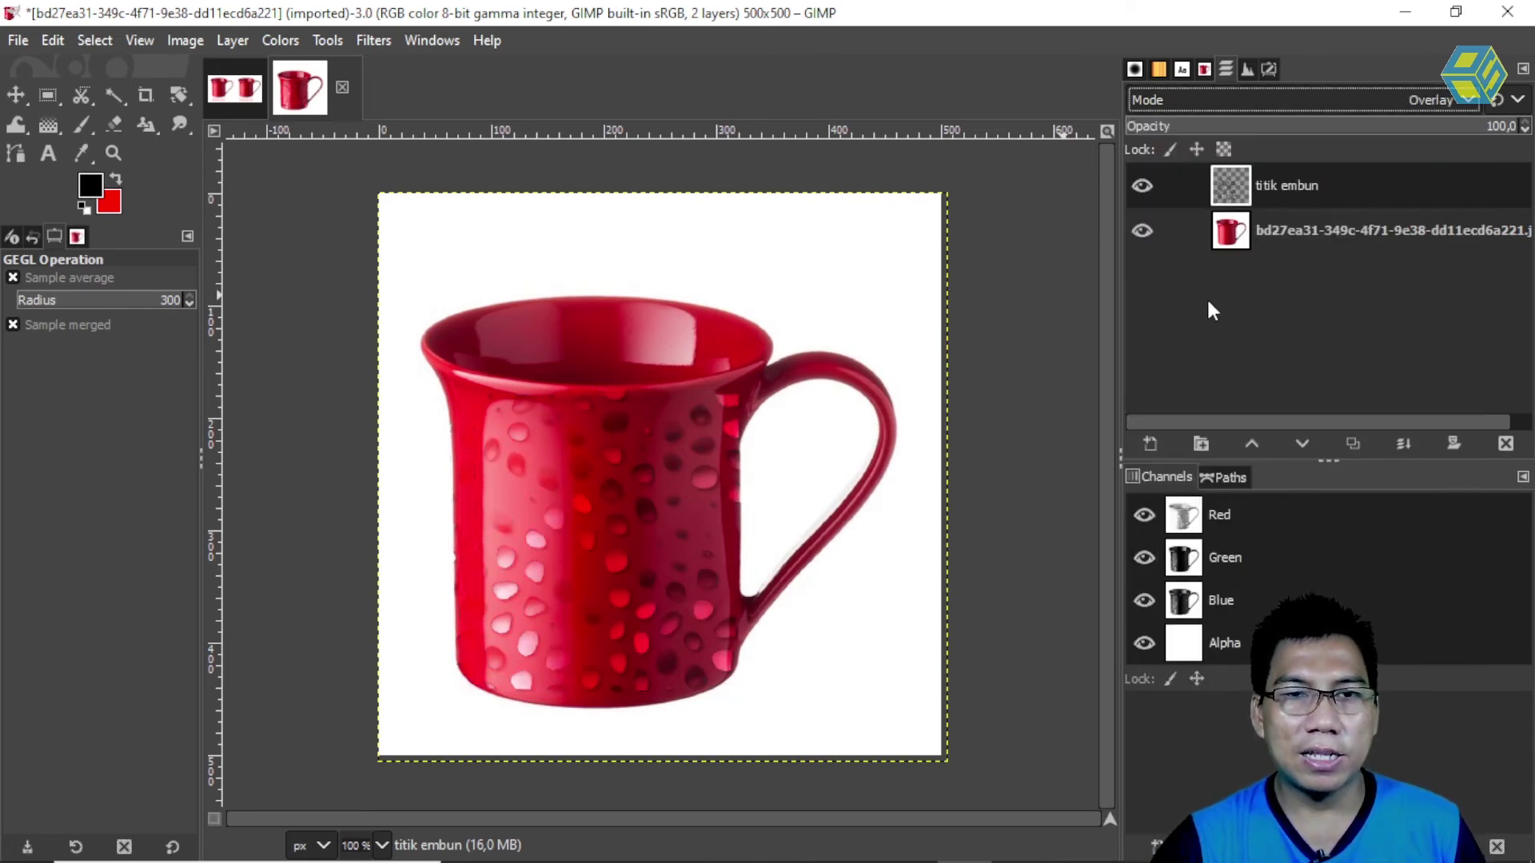
Step: Duplicate the titik embun layer again and move the copy up so its drops reach the mug's rim and interior
{"action": "right_click", "coordinate": [1230, 186]}
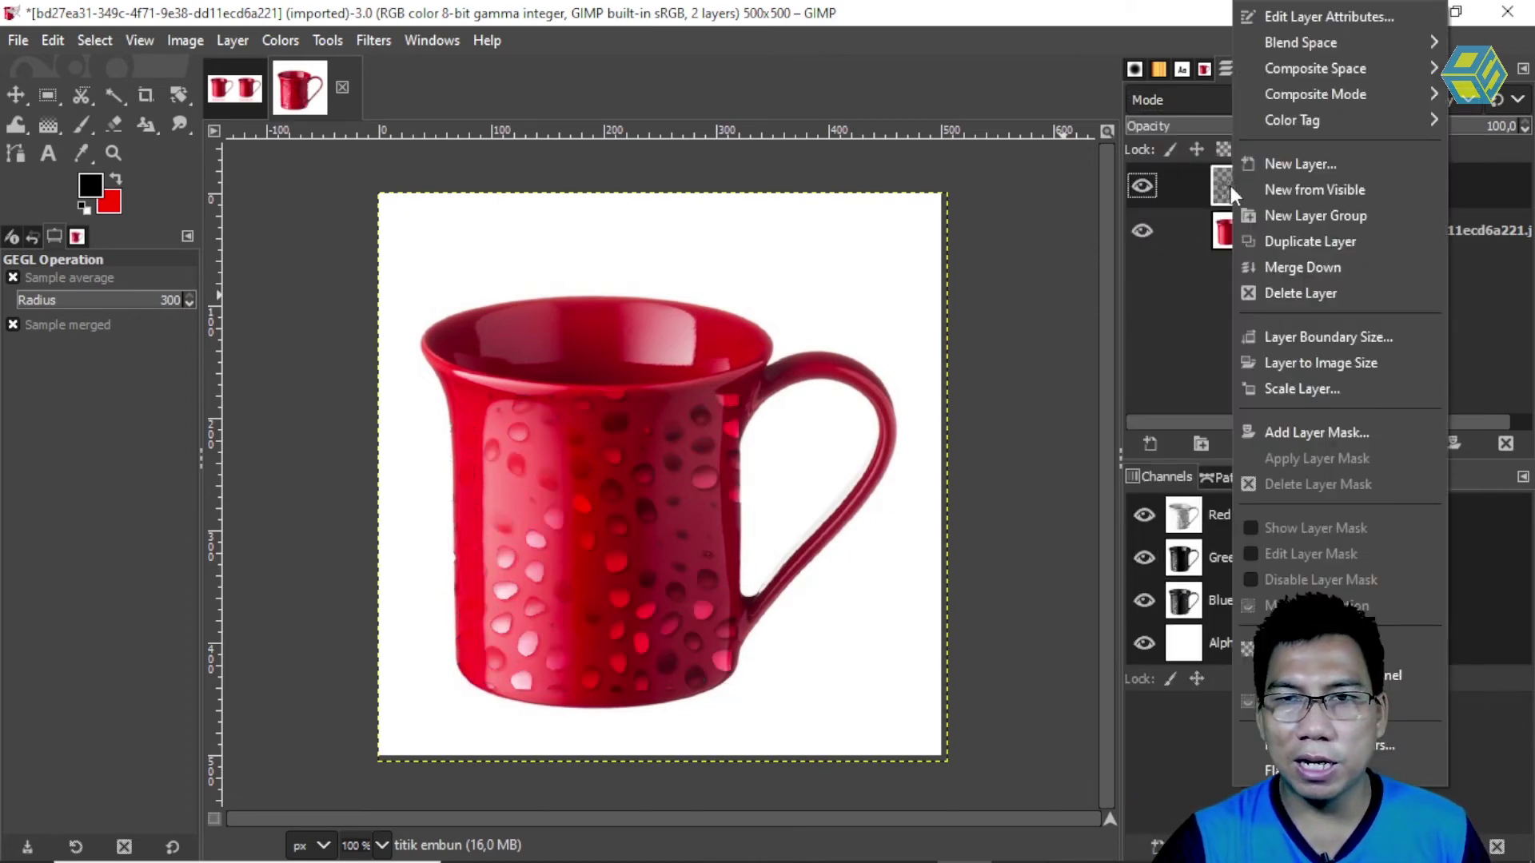
{"action": "left_click", "coordinate": [1294, 240]}
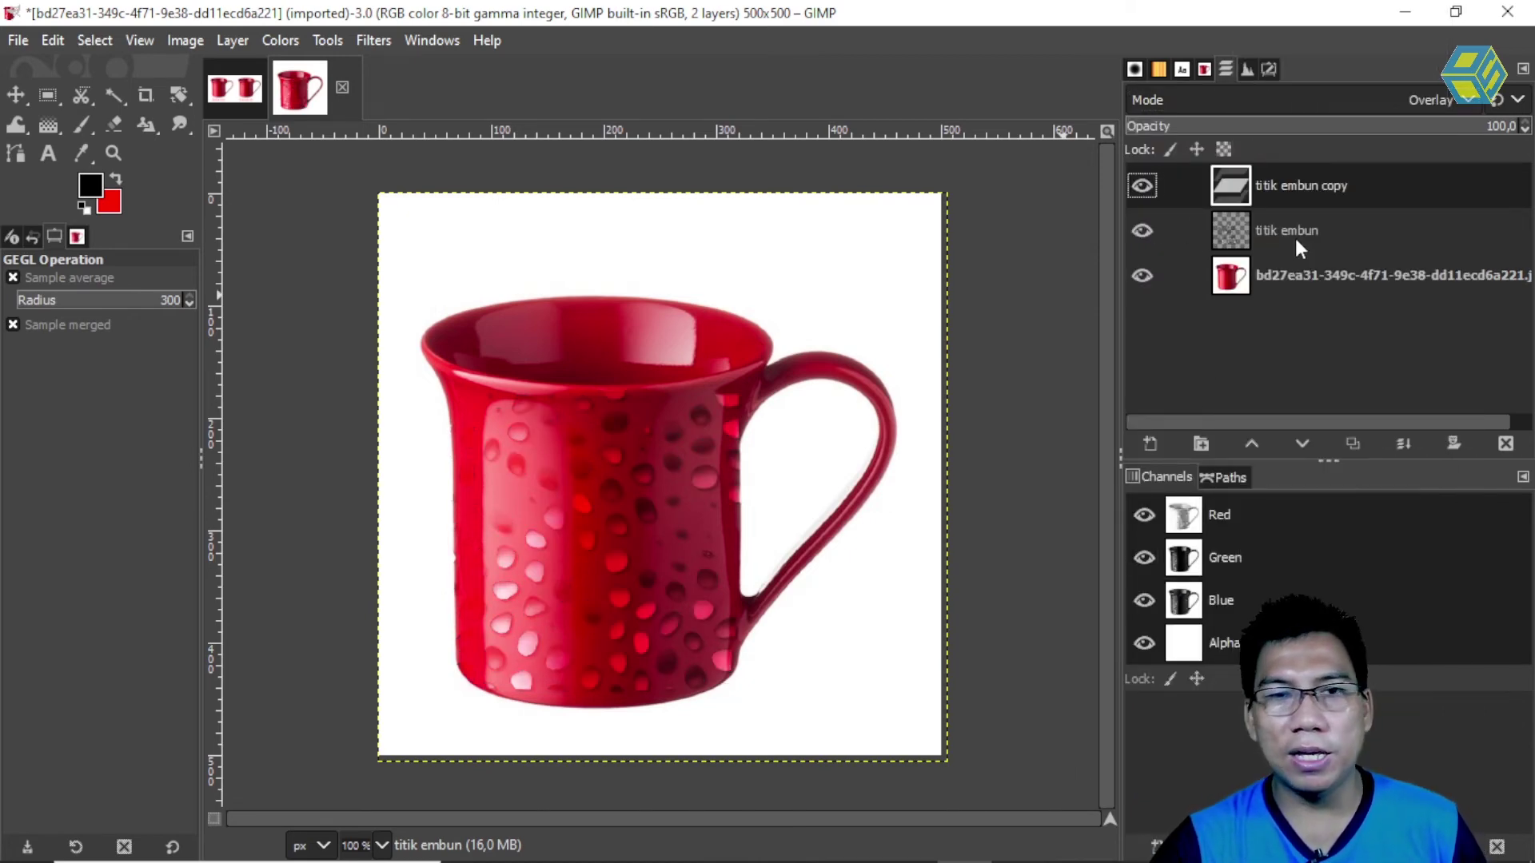
{"action": "left_click", "coordinate": [16, 95]}
{"action": "left_click_drag", "start_coordinate": [610, 554], "coordinate": [625, 395]}
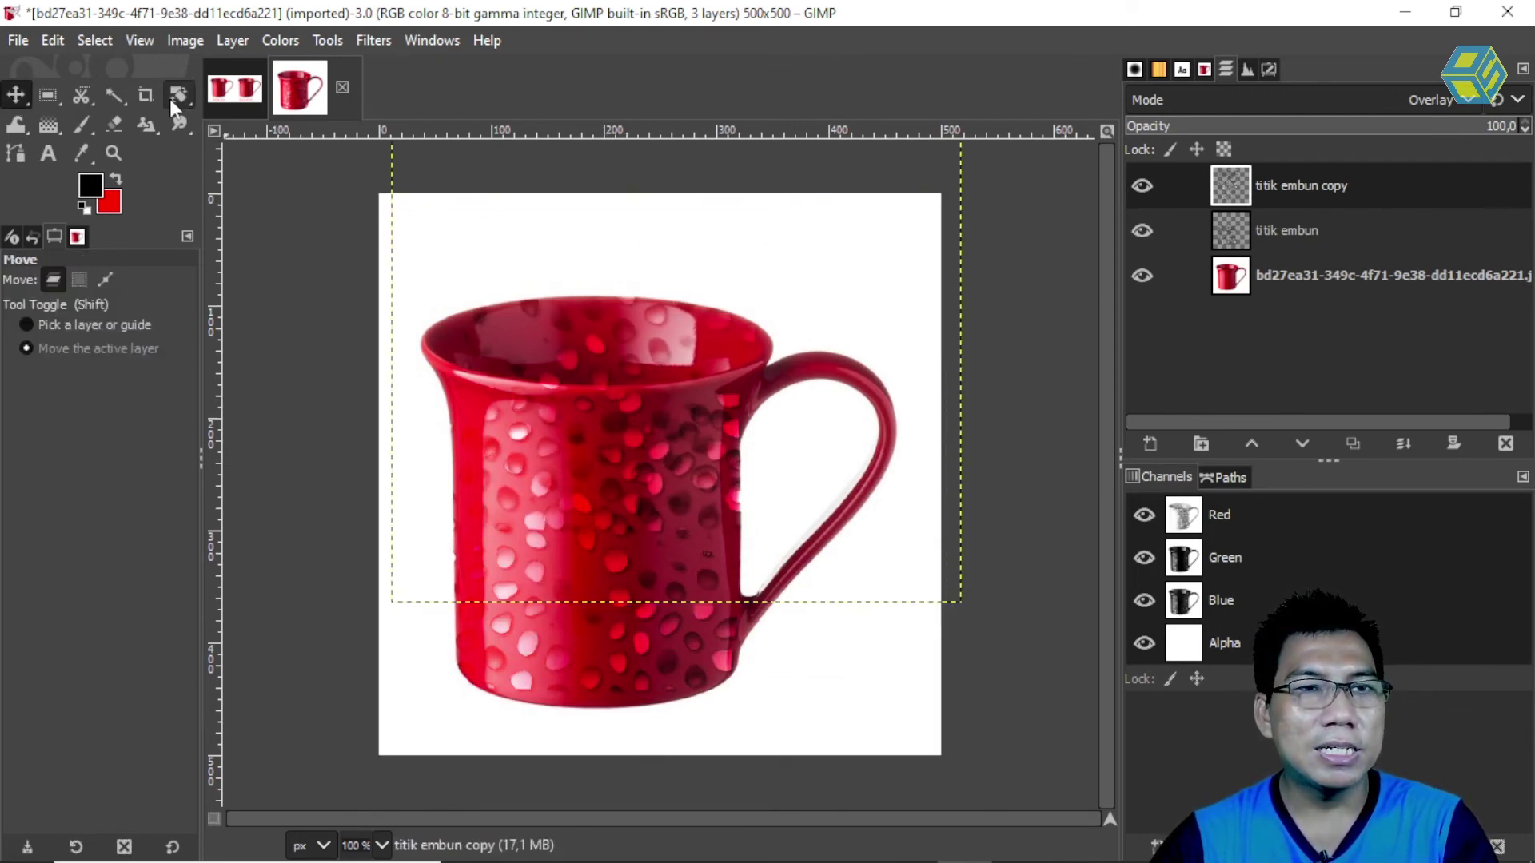
Step: Scale the titik embun copy layer to 287 × 290 px and place it over the upper left part of the mug
{"action": "left_click_drag", "start_coordinate": [169, 94], "coordinate": [240, 169]}
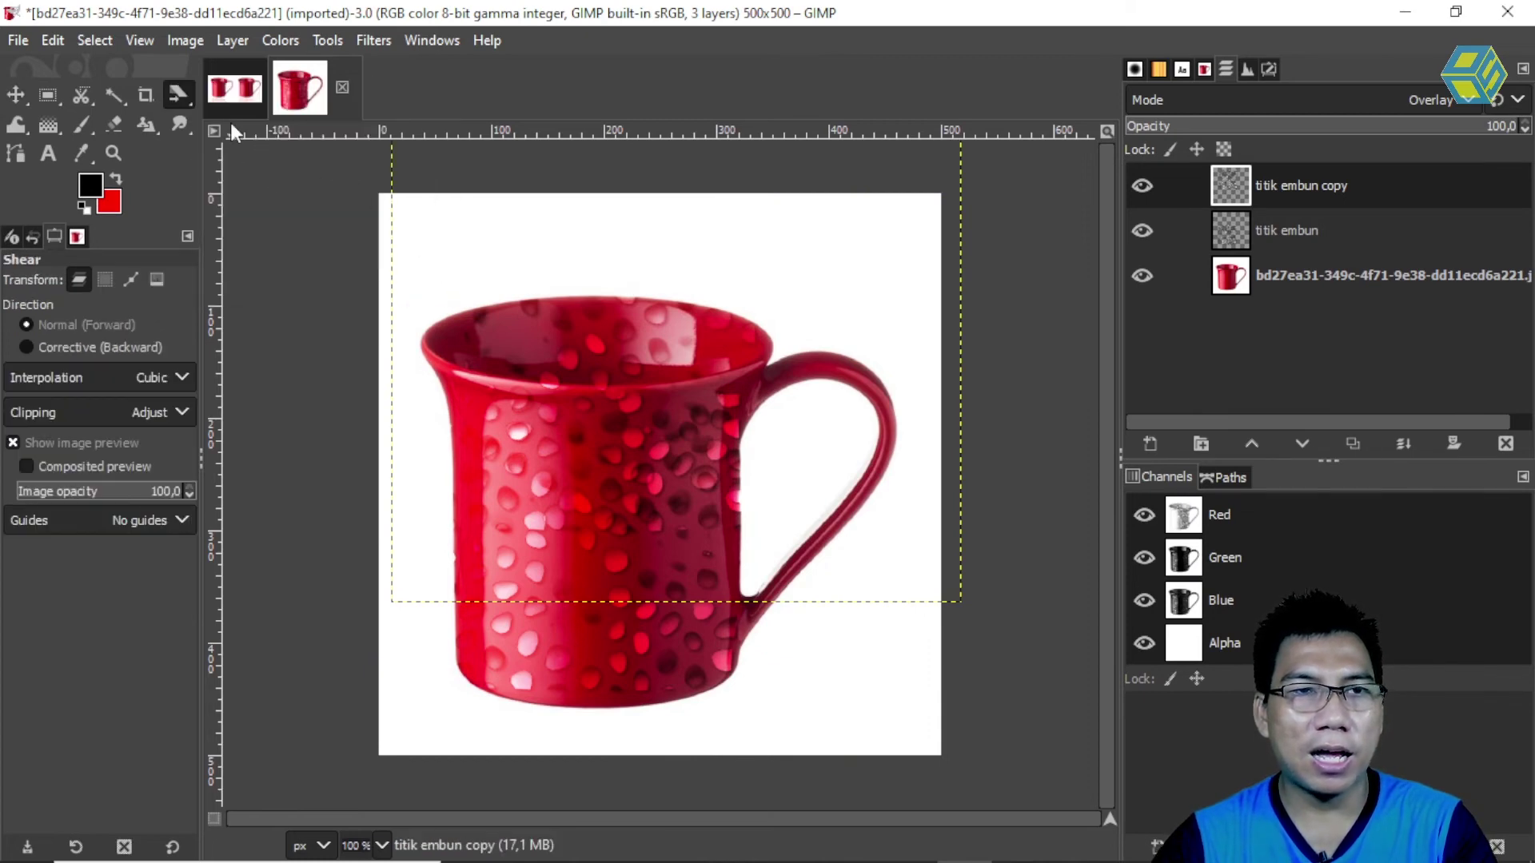
{"action": "left_click_drag", "start_coordinate": [171, 95], "coordinate": [276, 152]}
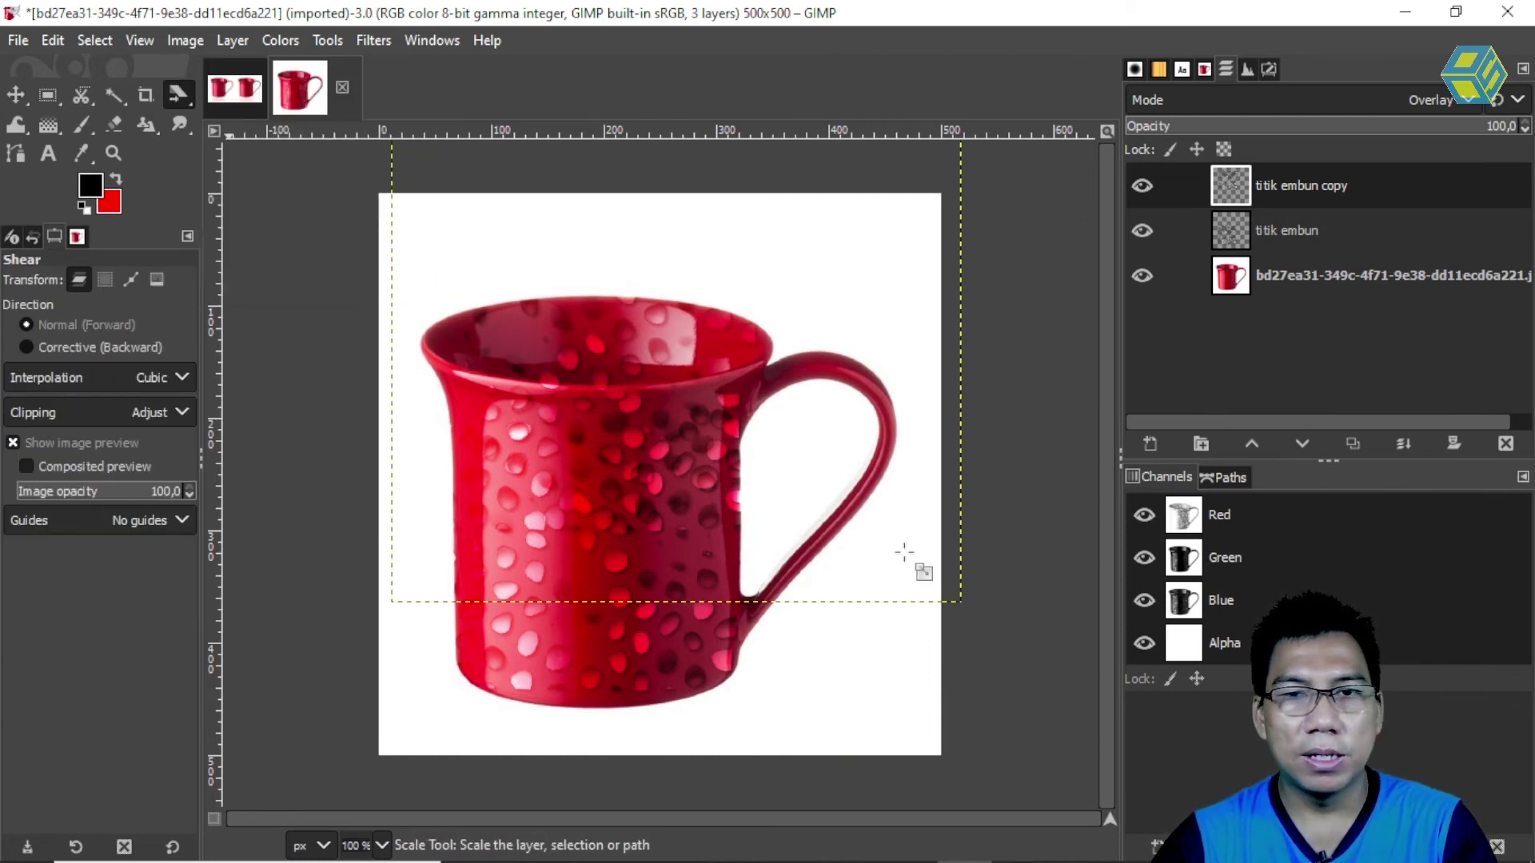
{"action": "left_click", "coordinate": [646, 457]}
{"action": "left_click_drag", "start_coordinate": [964, 610], "coordinate": [715, 365]}
{"action": "mouse_move", "coordinate": [558, 267]}
{"action": "left_mouse_down"}
{"action": "mouse_move", "coordinate": [579, 390]}
{"action": "mouse_move", "coordinate": [553, 257]}
{"action": "left_mouse_up"}
{"action": "left_click_drag", "start_coordinate": [552, 196], "coordinate": [551, 341]}
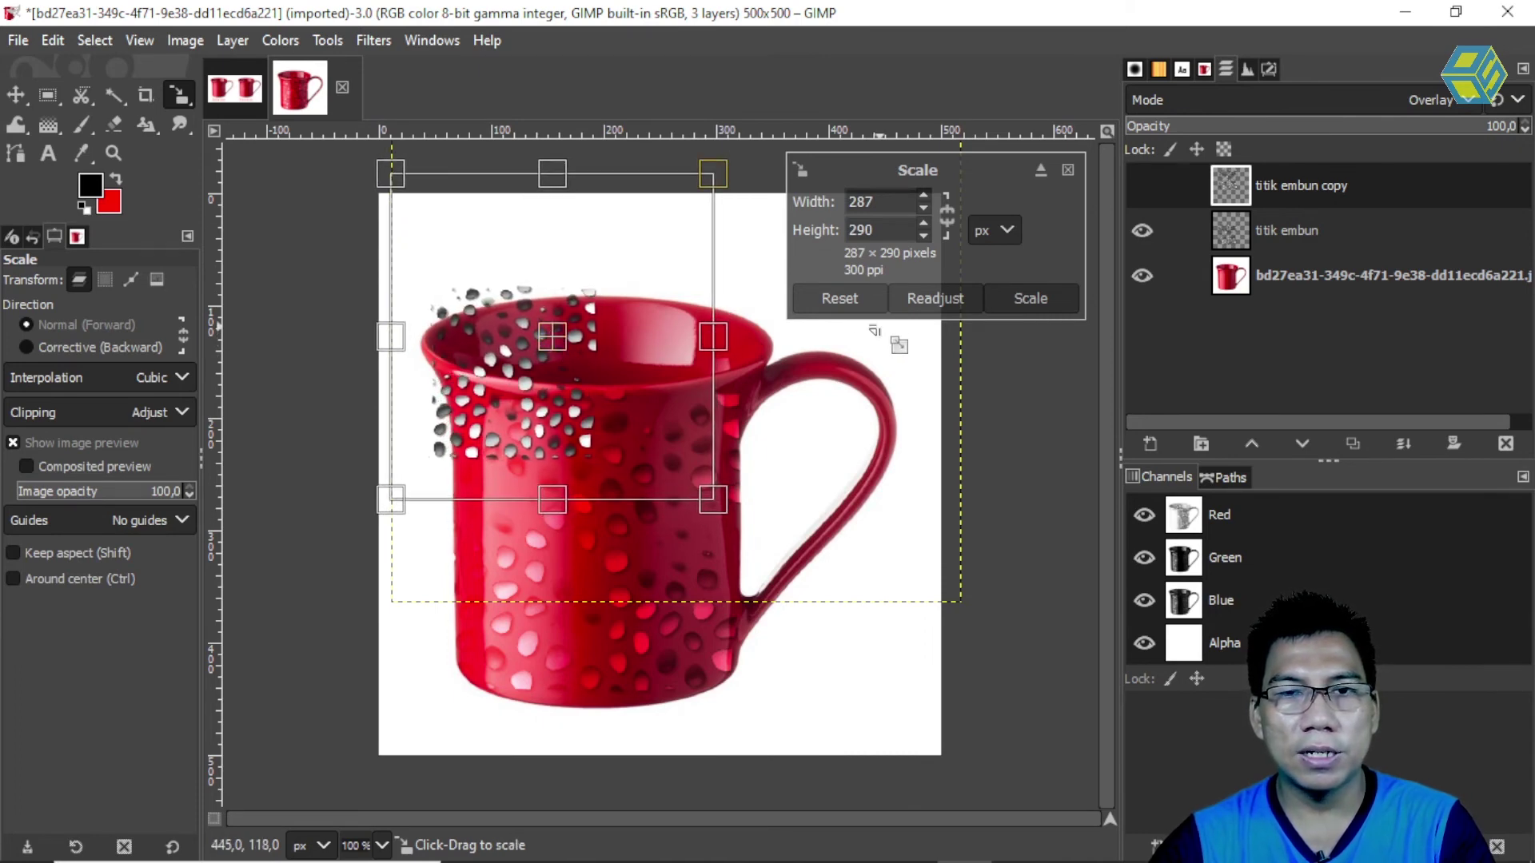
{"action": "left_click", "coordinate": [17, 97]}
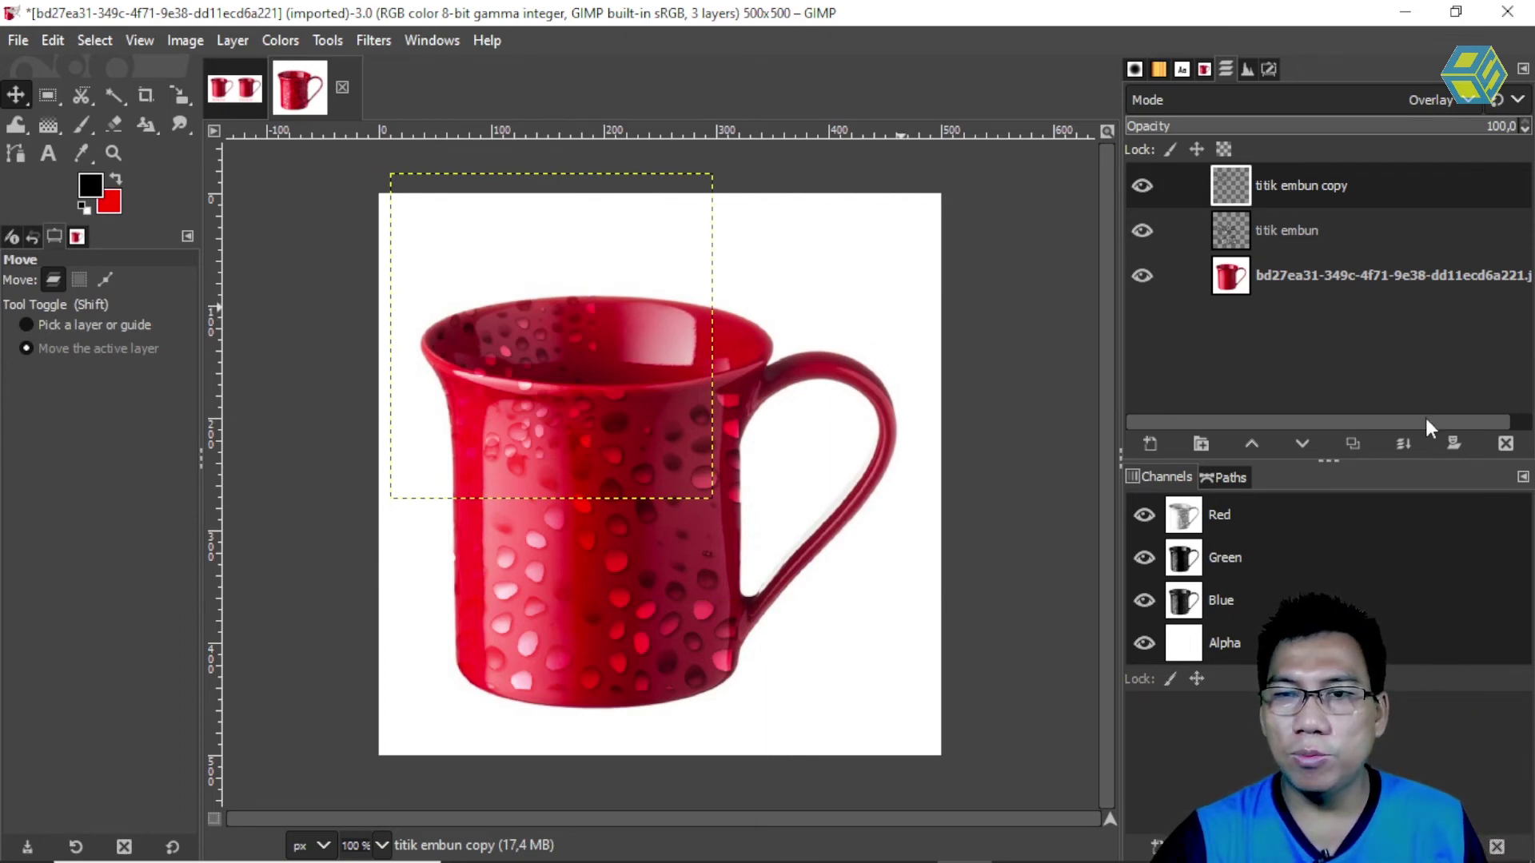
Step: Add a White (full opacity) layer mask to the titik embun copy layer
{"action": "left_click", "coordinate": [1452, 442]}
{"action": "left_click", "coordinate": [1278, 372]}
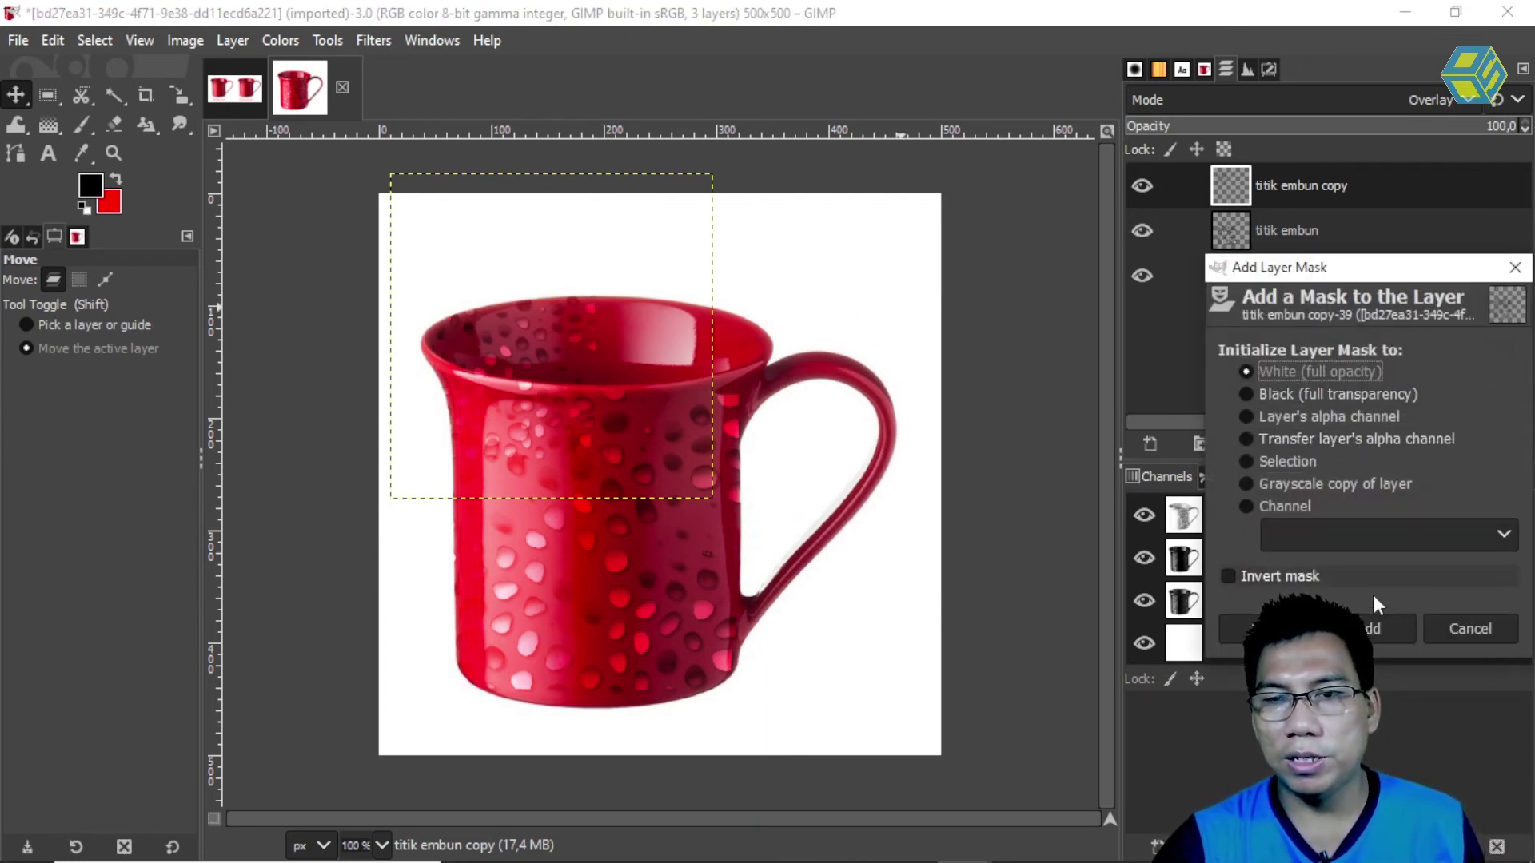
{"action": "left_click", "coordinate": [1375, 628]}
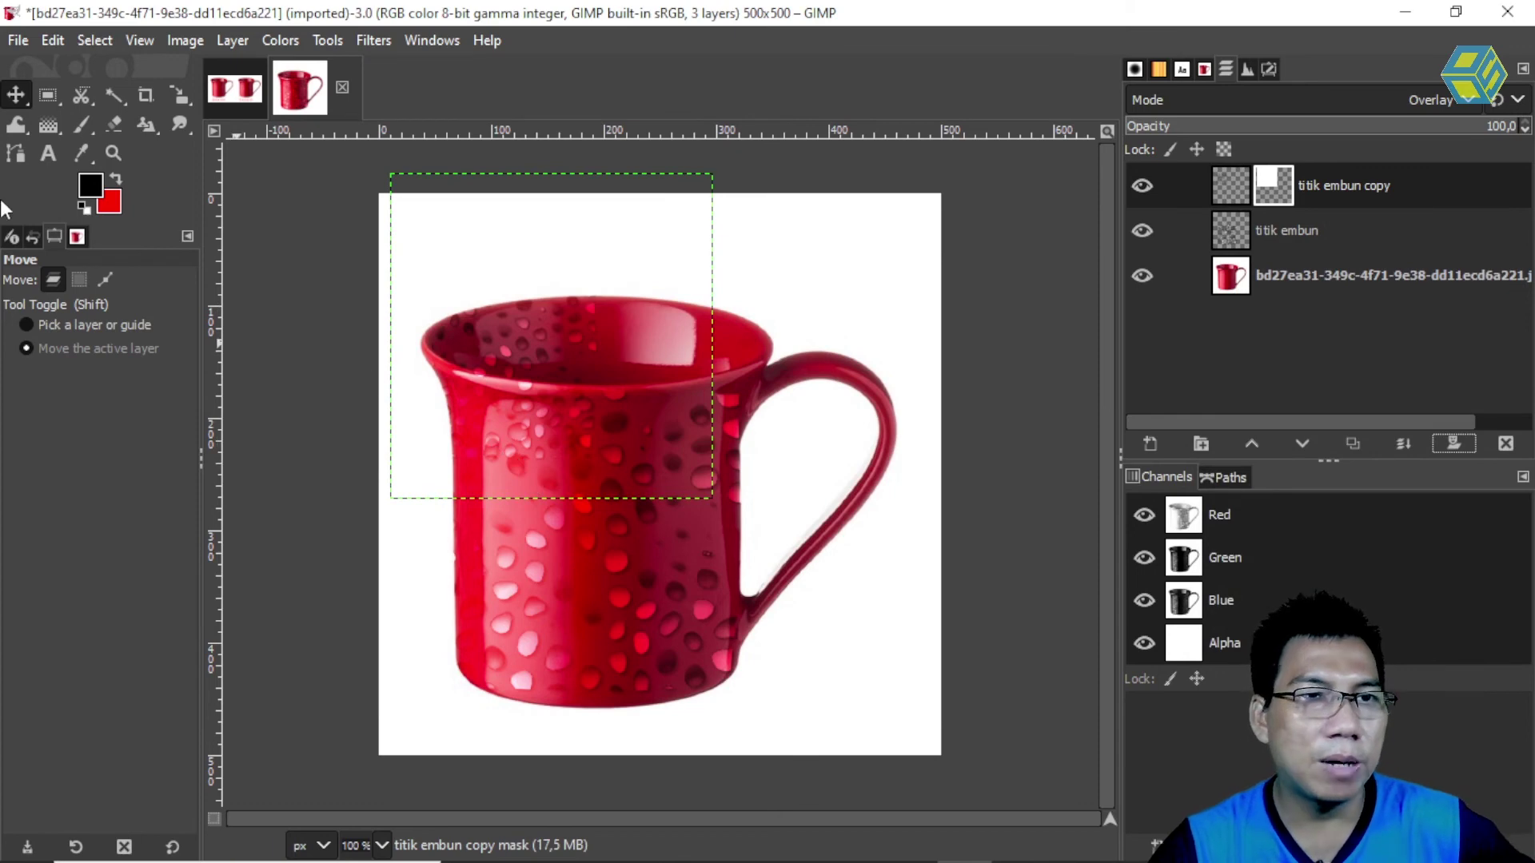
Step: Reset the colors to black and white and paint black on the mask over the small drops on the mug's upper body
{"action": "left_click", "coordinate": [81, 128]}
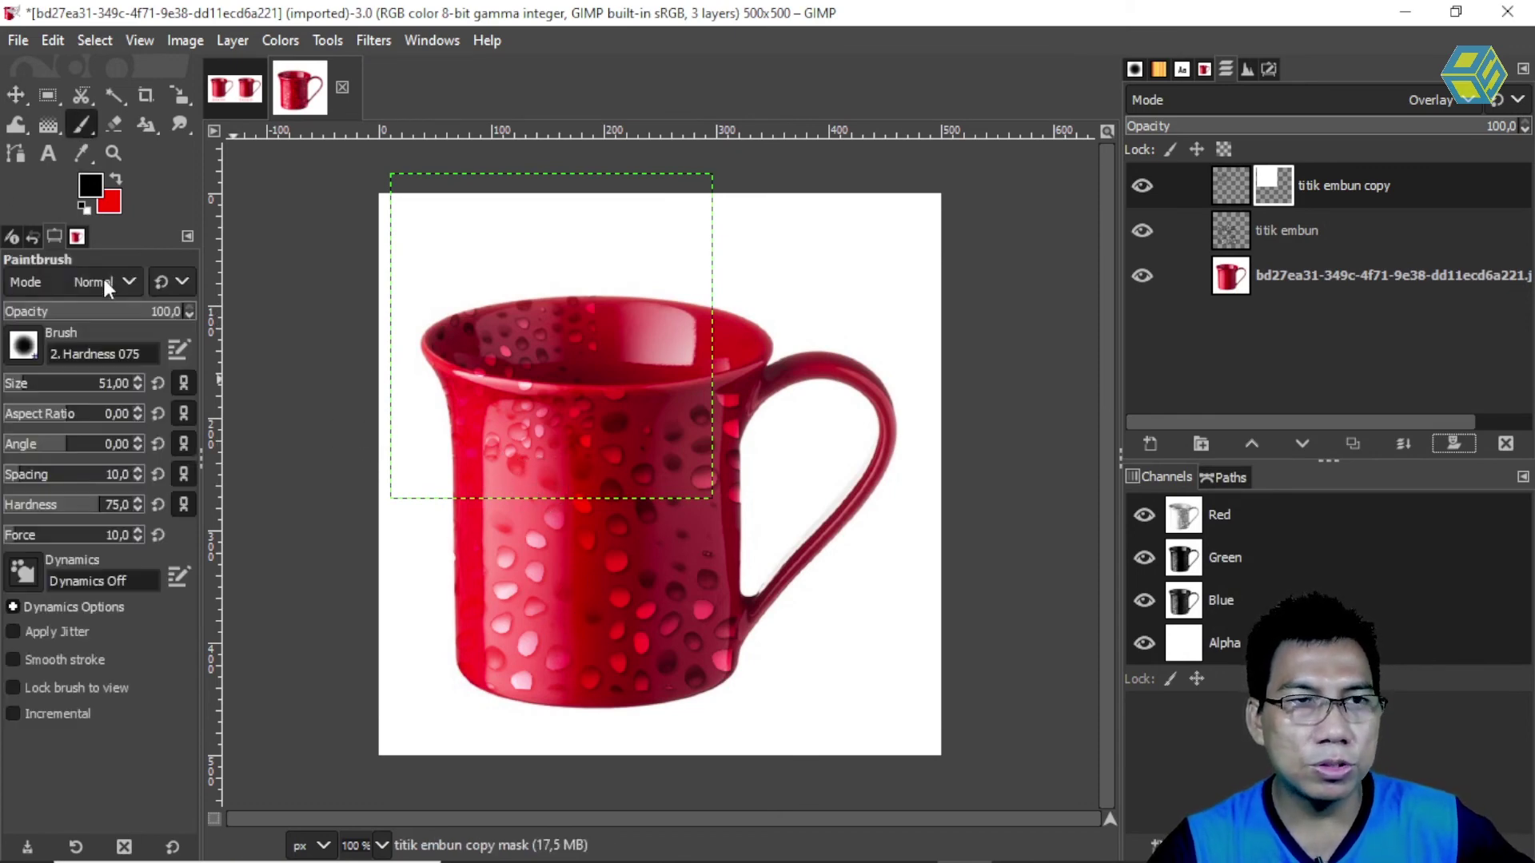
{"action": "left_click", "coordinate": [85, 207]}
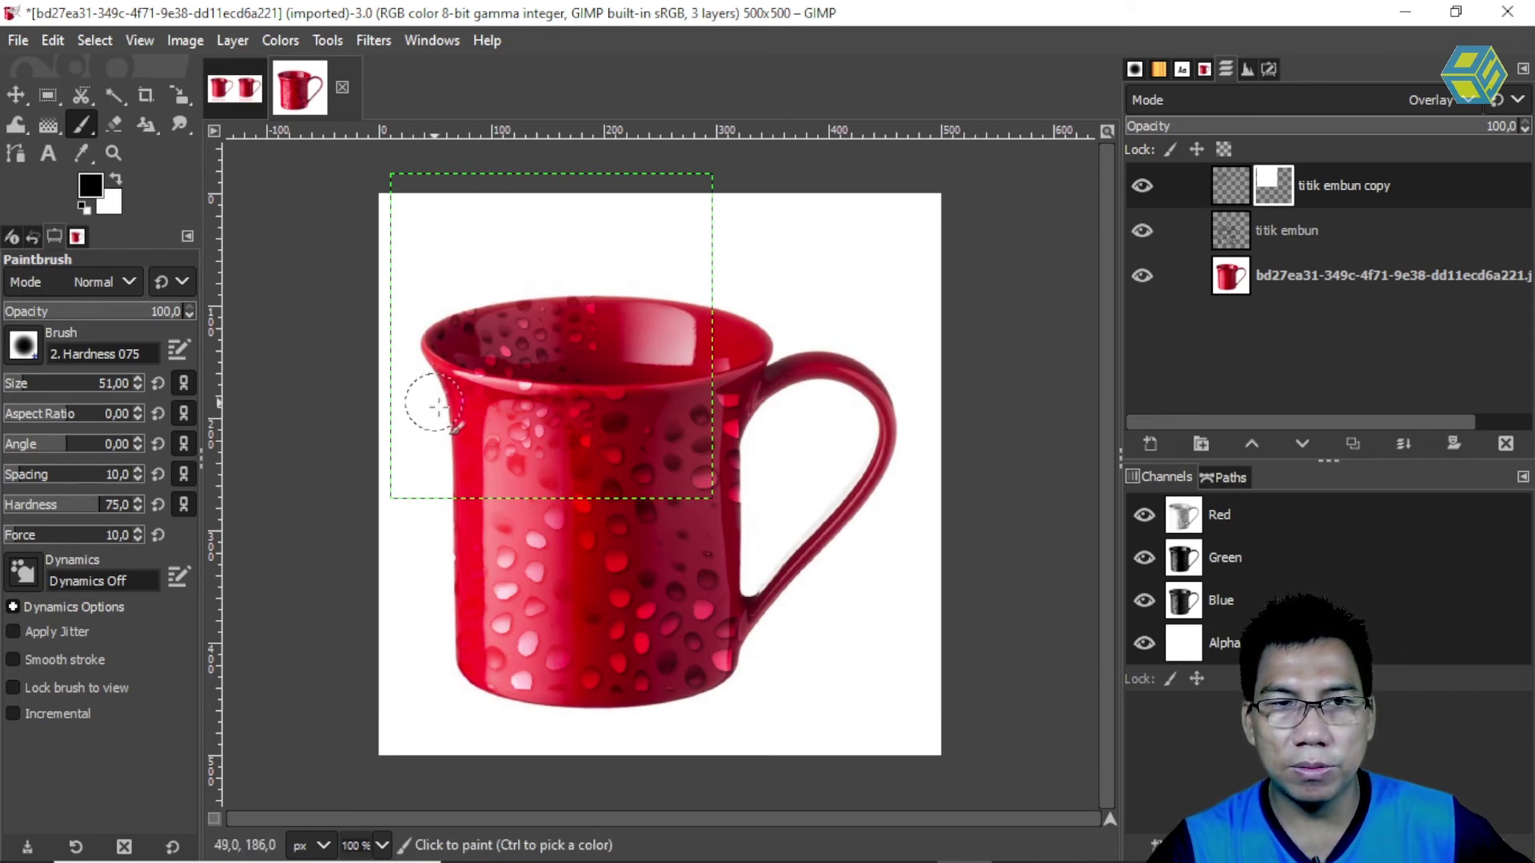
{"action": "left_click_drag", "start_coordinate": [547, 457], "coordinate": [550, 470]}
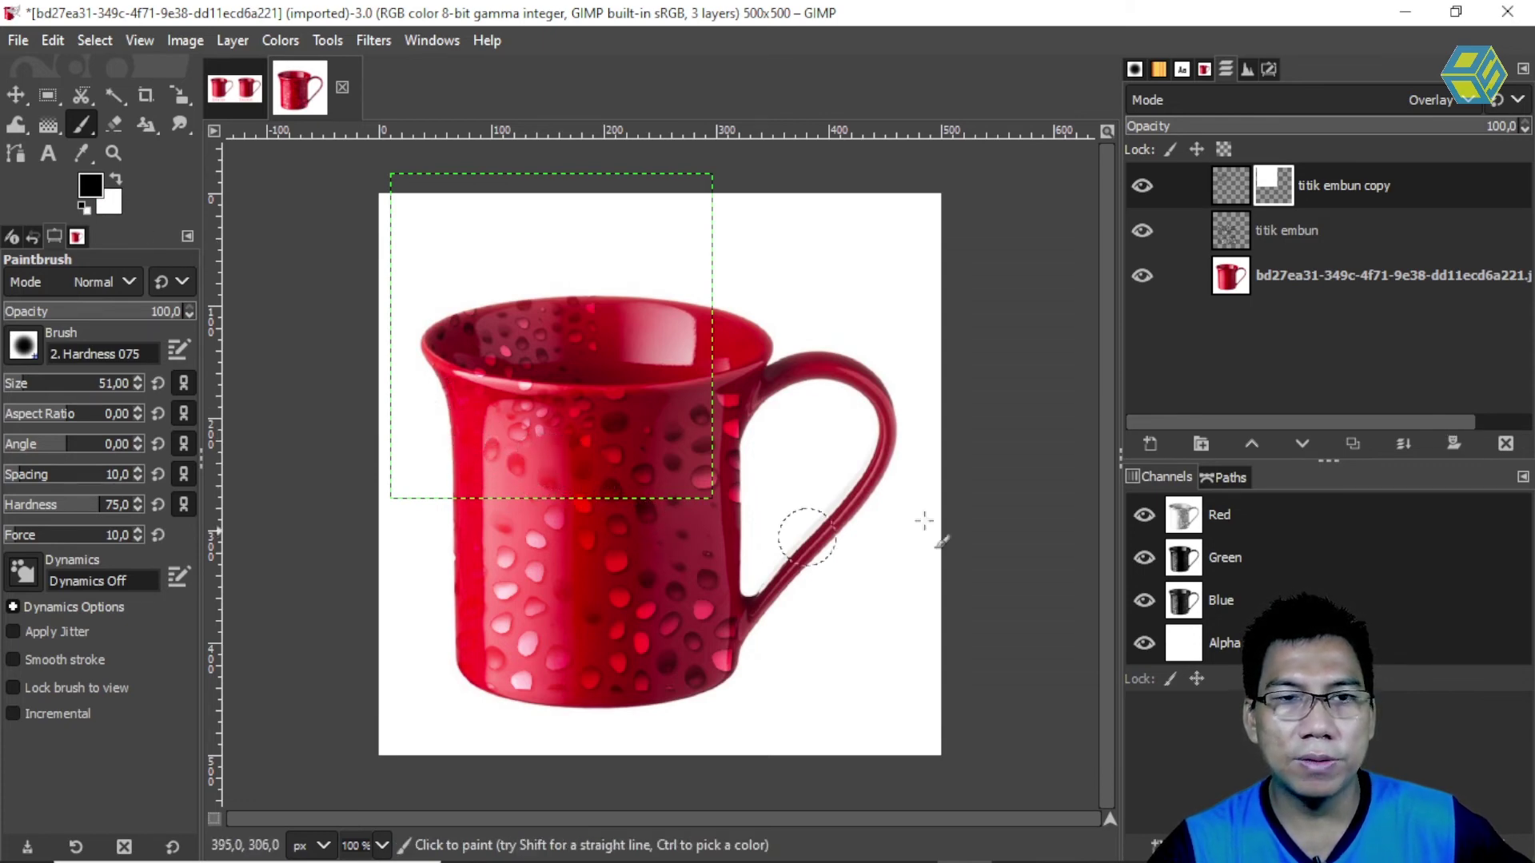
Step: Duplicate the masked titik embun copy layer and move the duplicate's drops across to the upper right part of the mug
{"action": "key", "text": "m"}
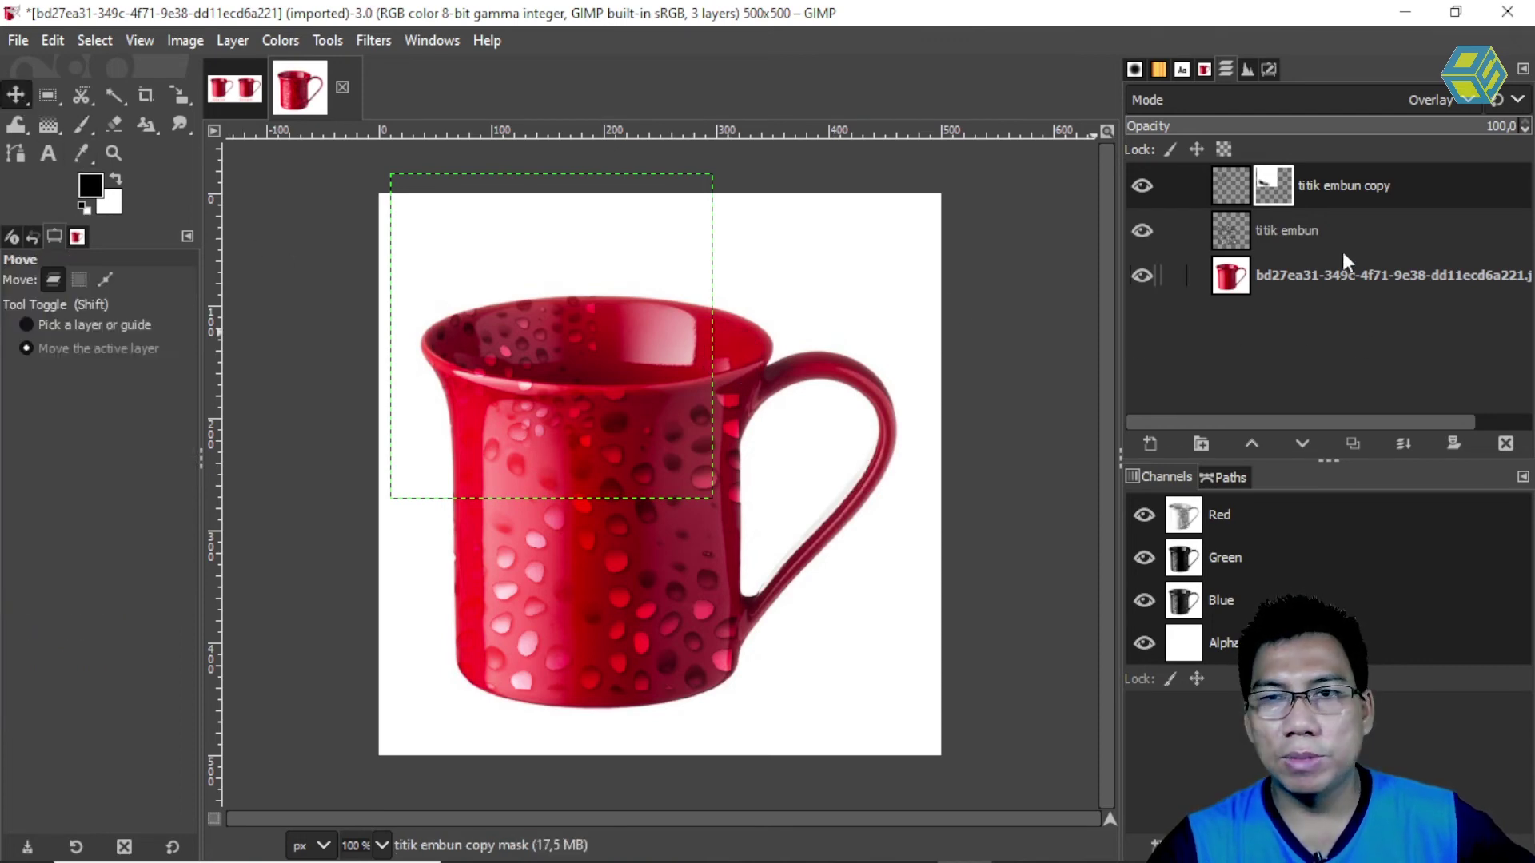
{"action": "right_click", "coordinate": [1322, 186]}
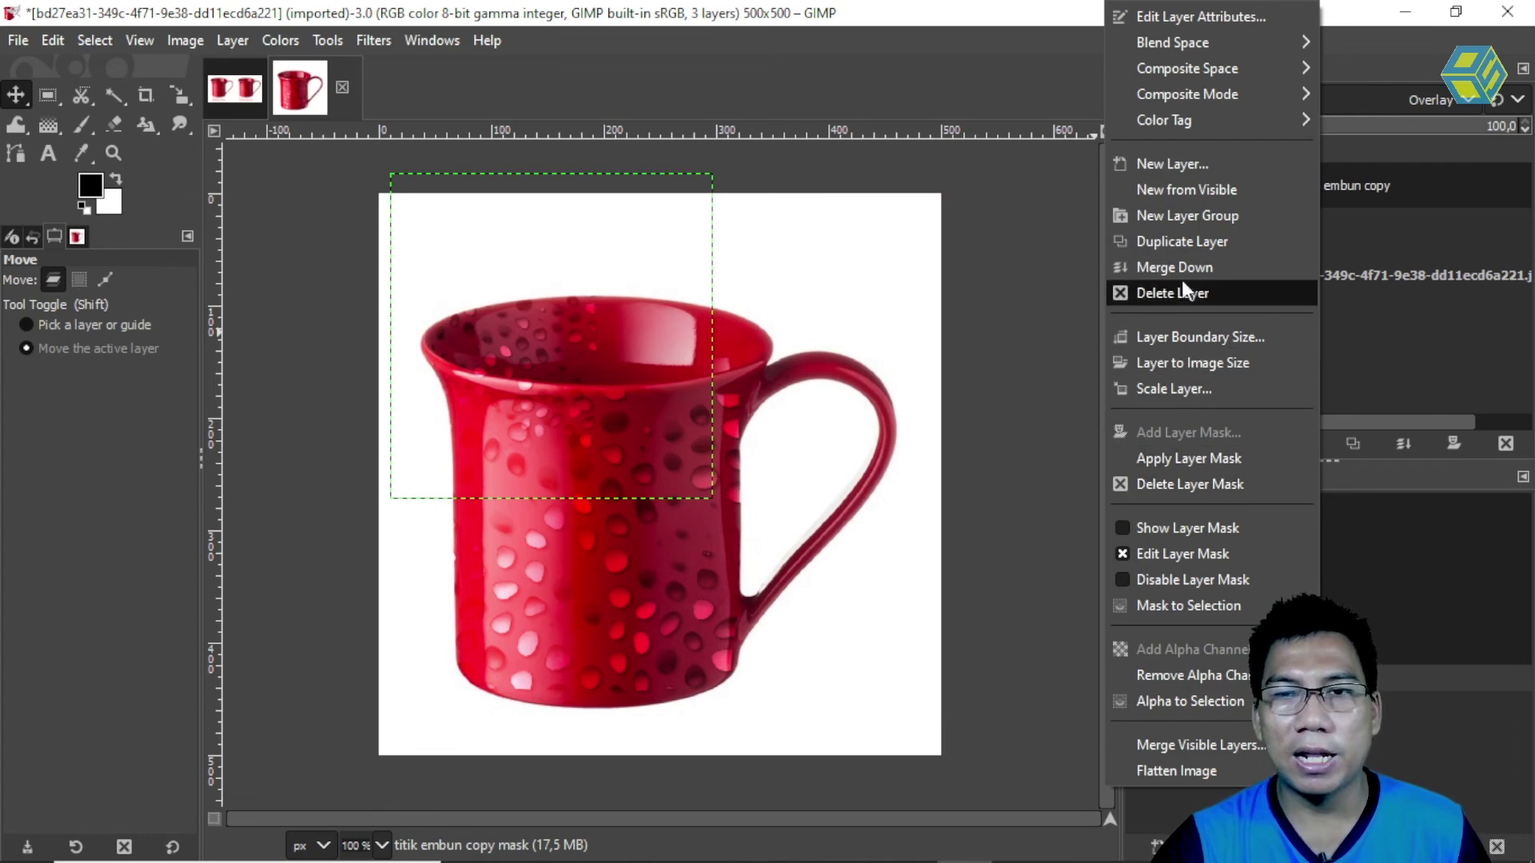
{"action": "left_click", "coordinate": [1178, 241]}
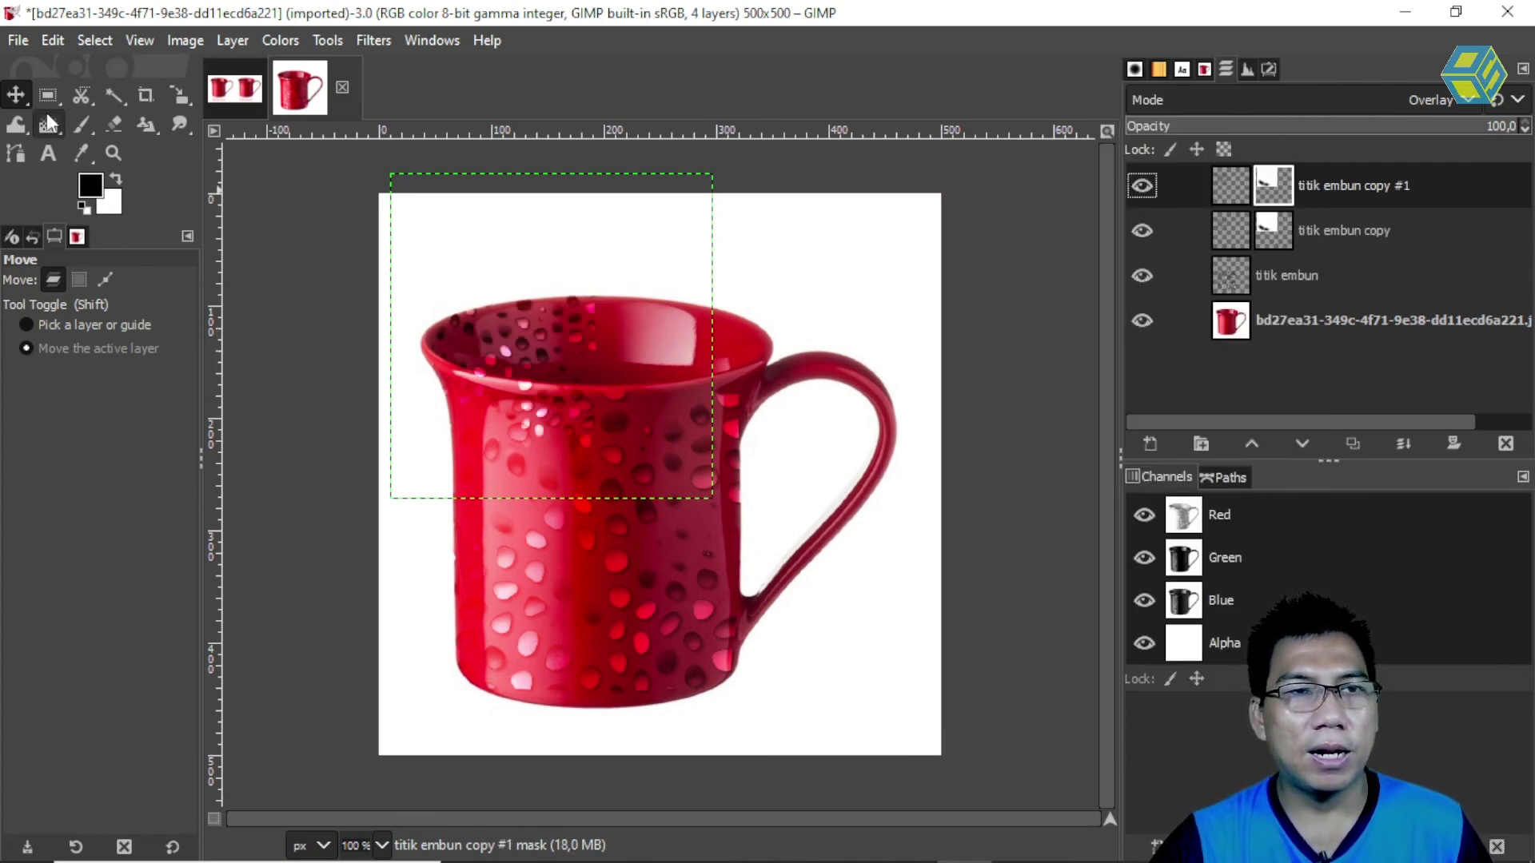
{"action": "left_click_drag", "start_coordinate": [535, 347], "coordinate": [711, 348]}
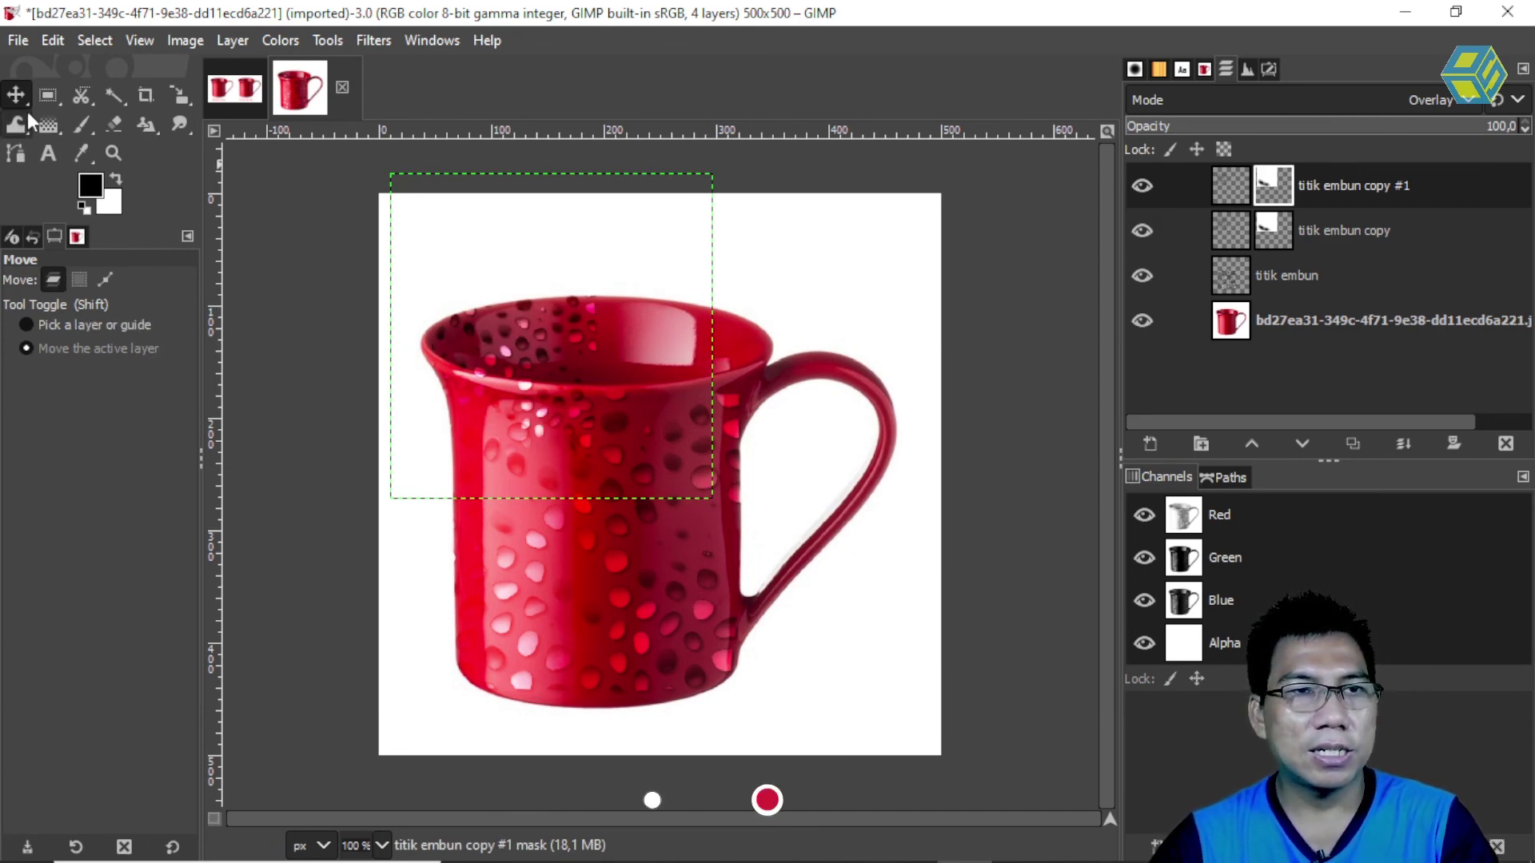
{"action": "left_click", "coordinate": [1236, 184]}
{"action": "left_click_drag", "start_coordinate": [558, 352], "coordinate": [741, 345]}
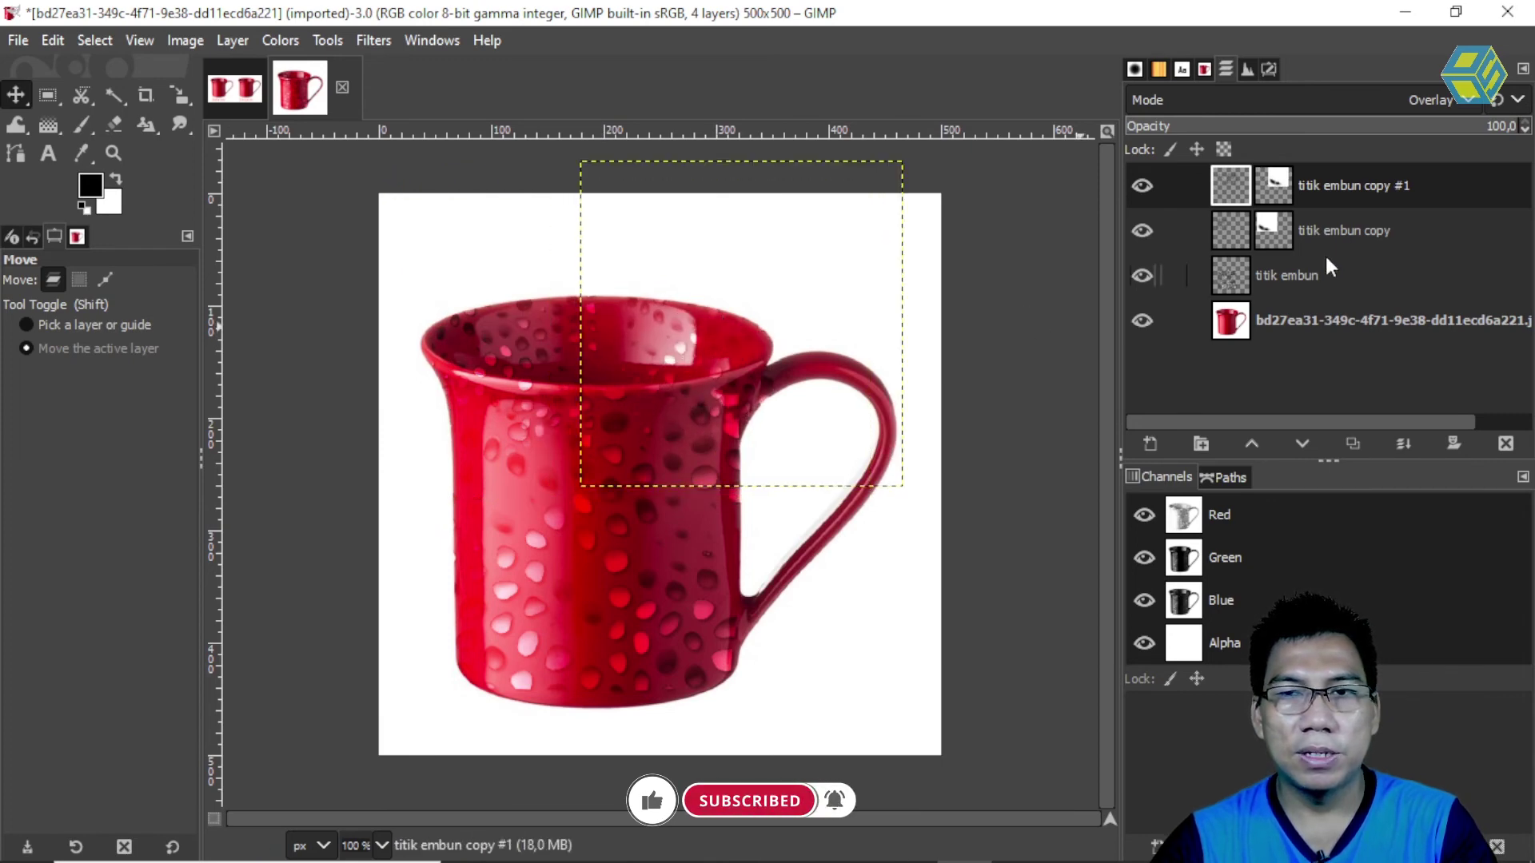
Step: Paint black on the titik embun copy #1 layer mask over the unwanted small drops around the mug's front rim
{"action": "left_click", "coordinate": [1279, 187]}
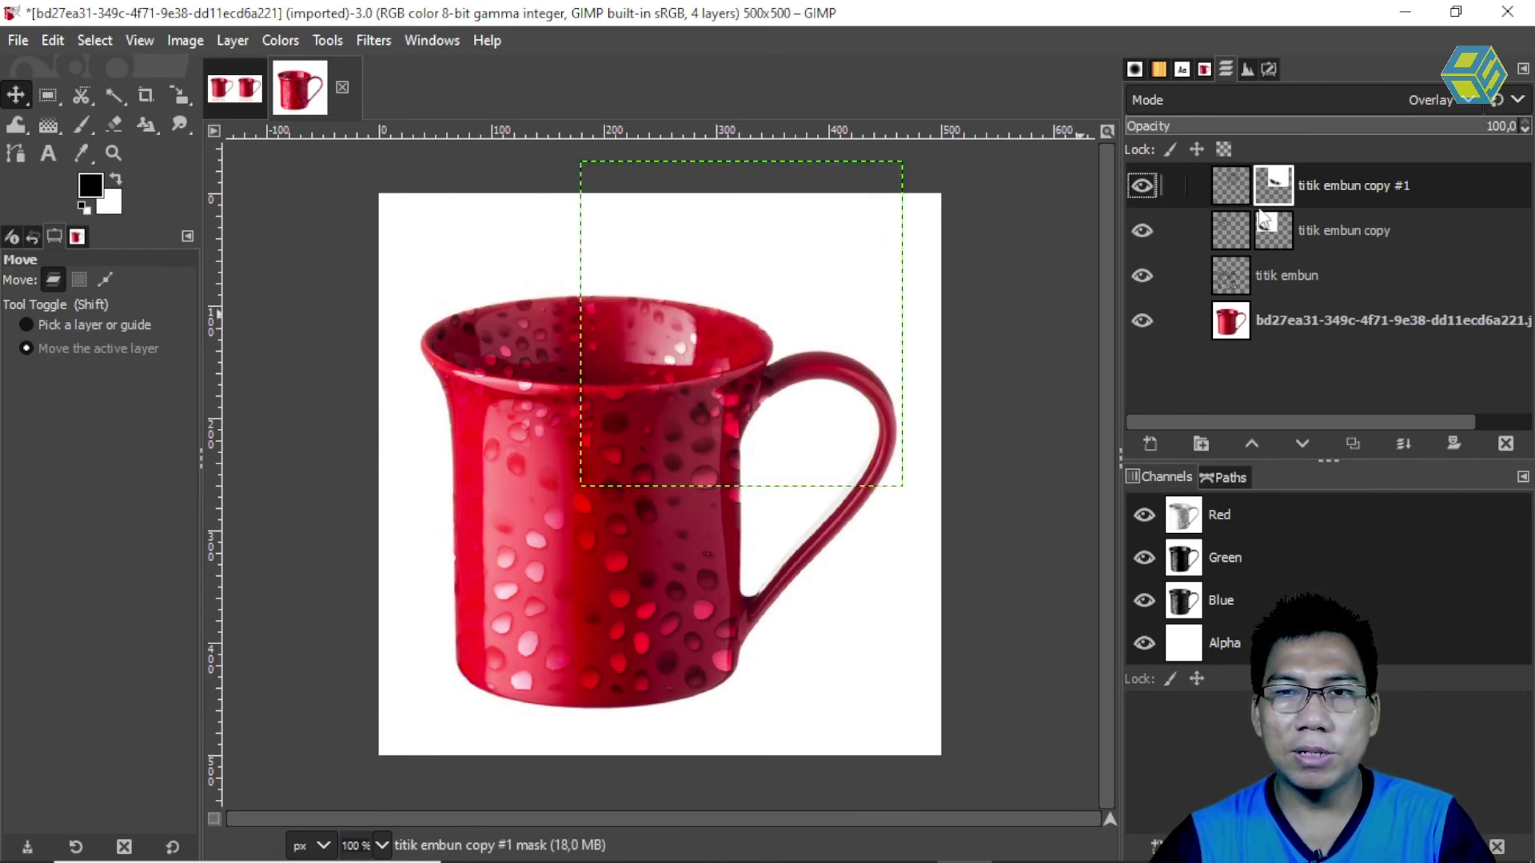
{"action": "left_click", "coordinate": [80, 125]}
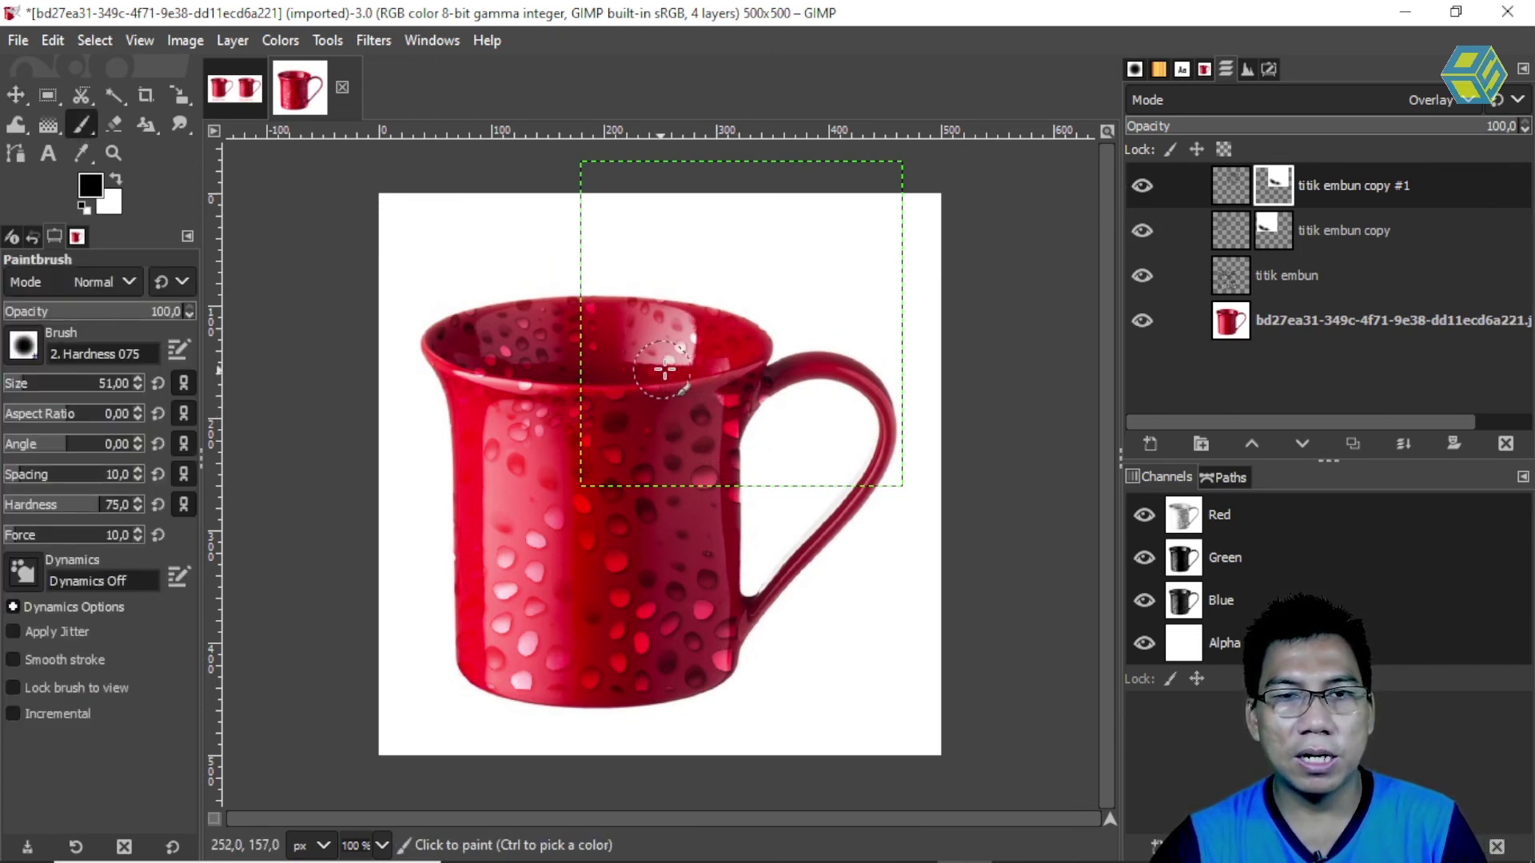
{"action": "left_click", "coordinate": [697, 374]}
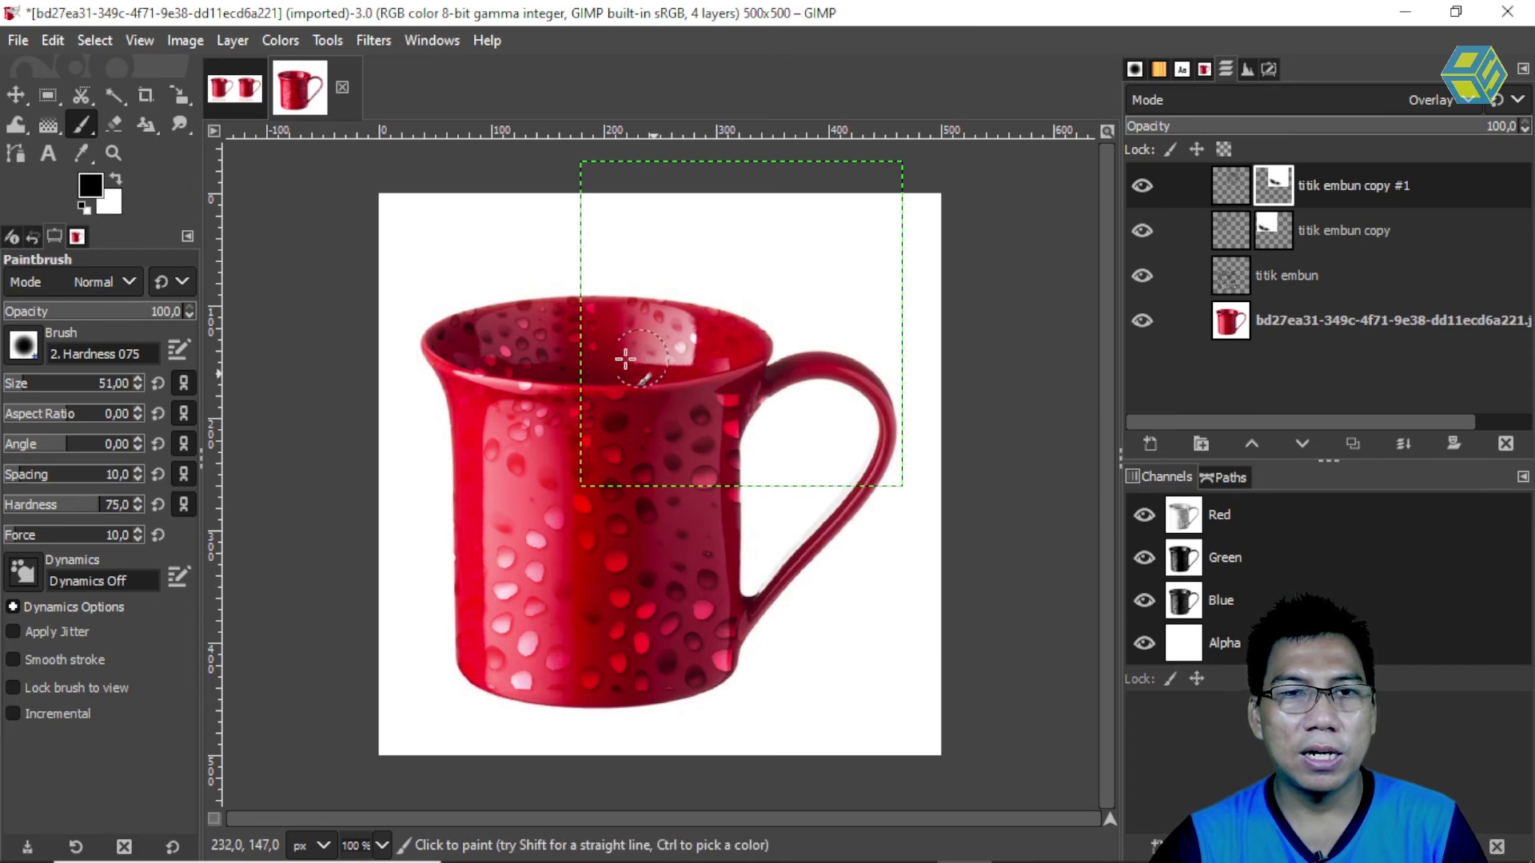
{"action": "key", "text": "m"}
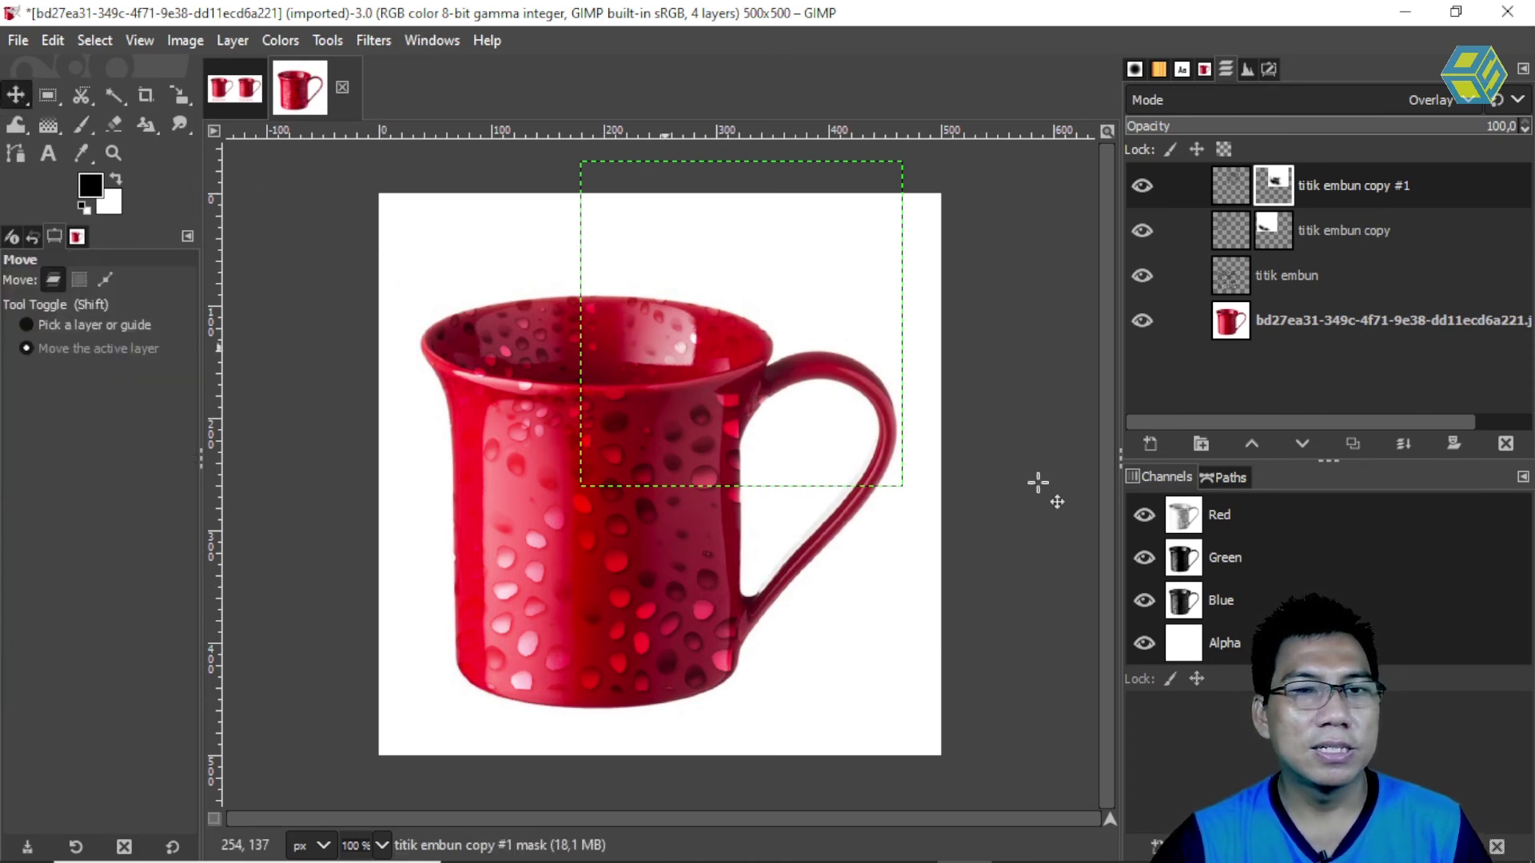
{"action": "left_click", "coordinate": [1297, 268]}
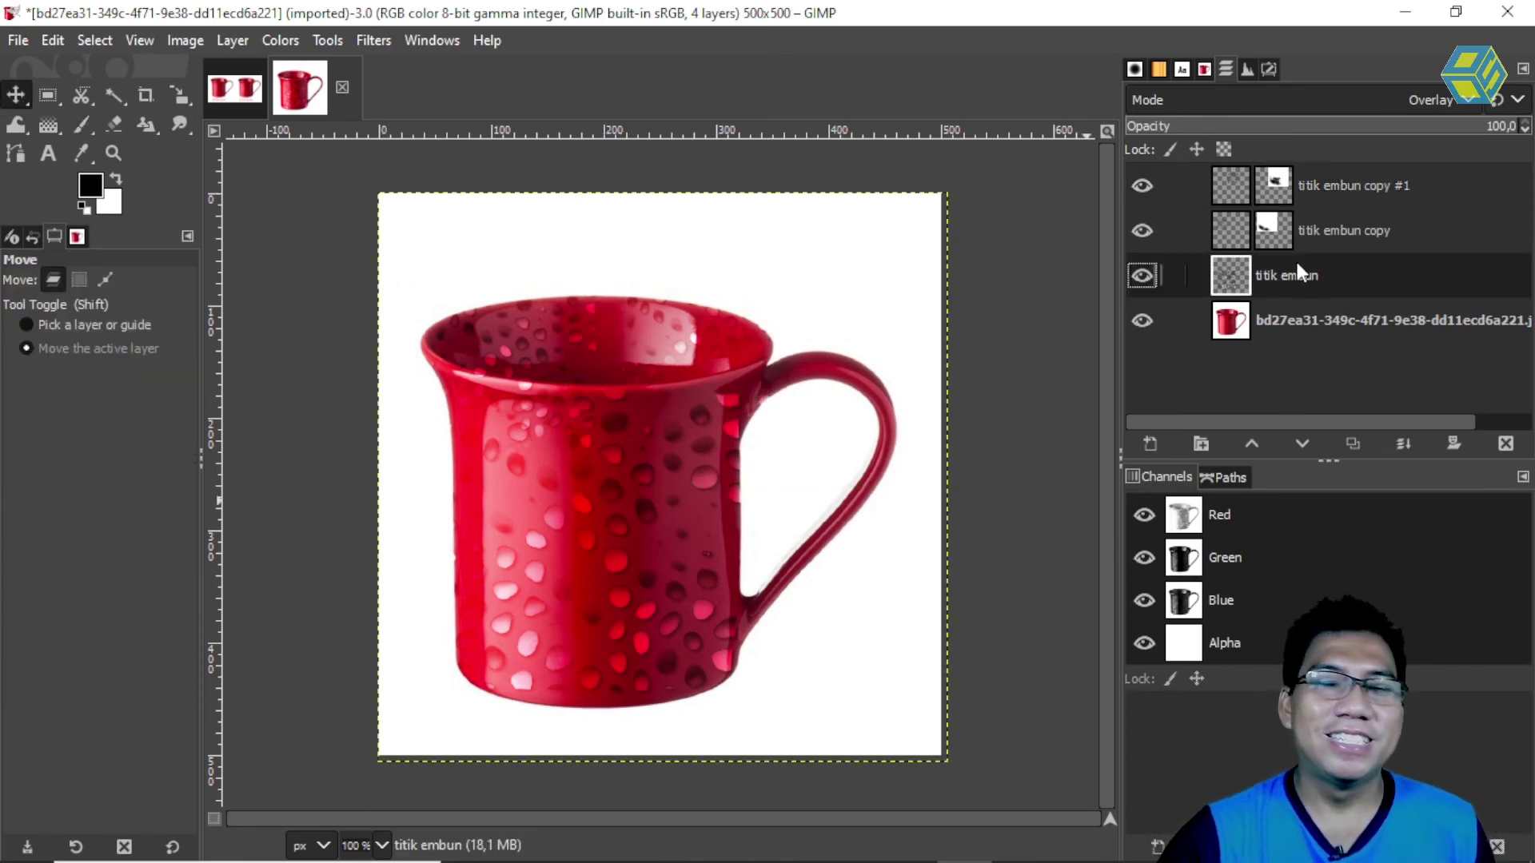
{"action": "left_click", "coordinate": [361, 40]}
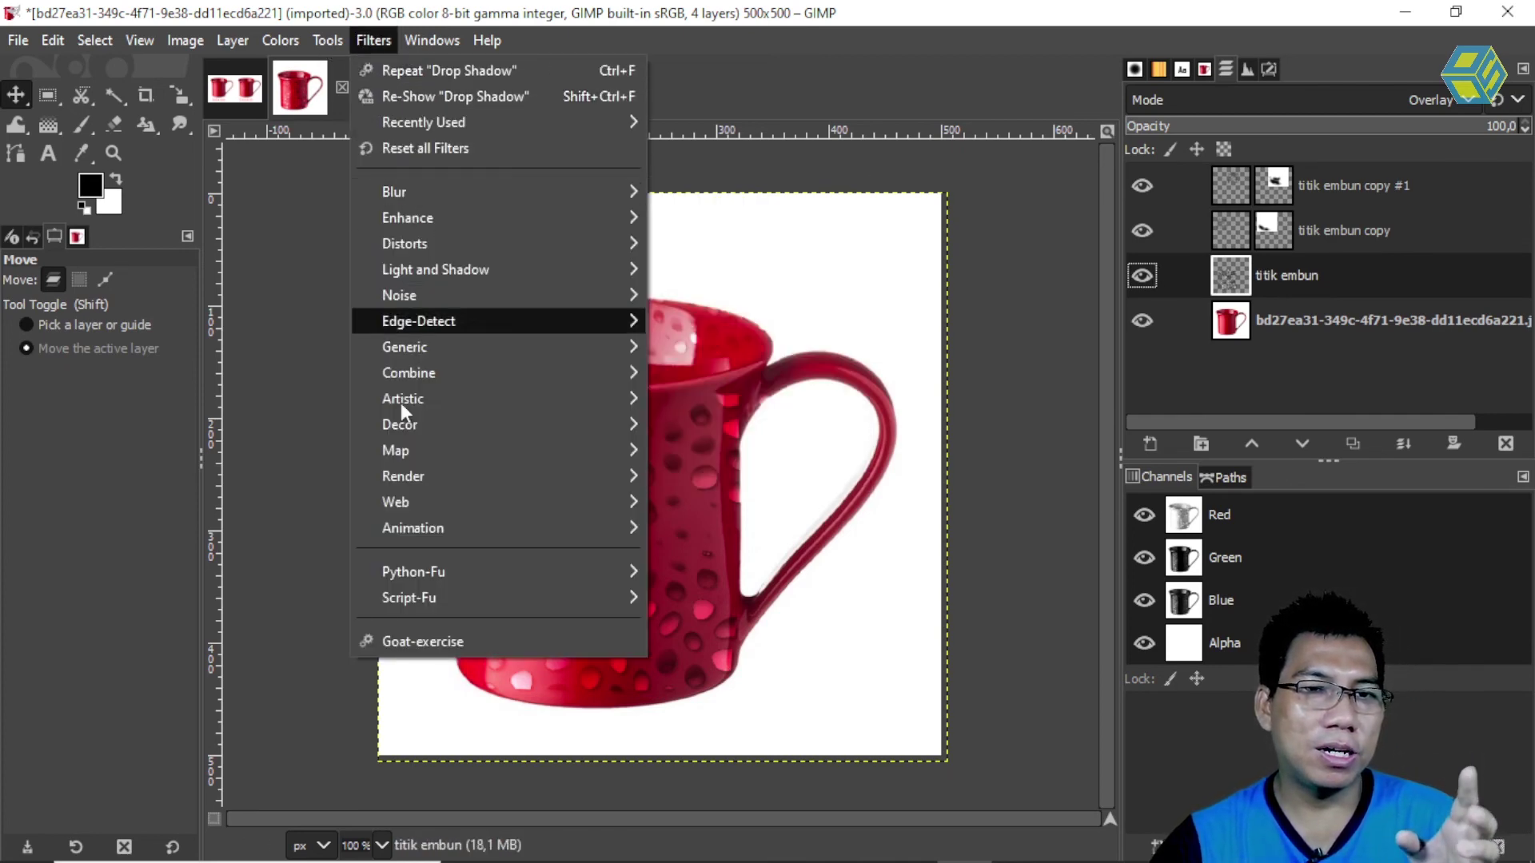
{"action": "mouse_move", "coordinate": [448, 476]}
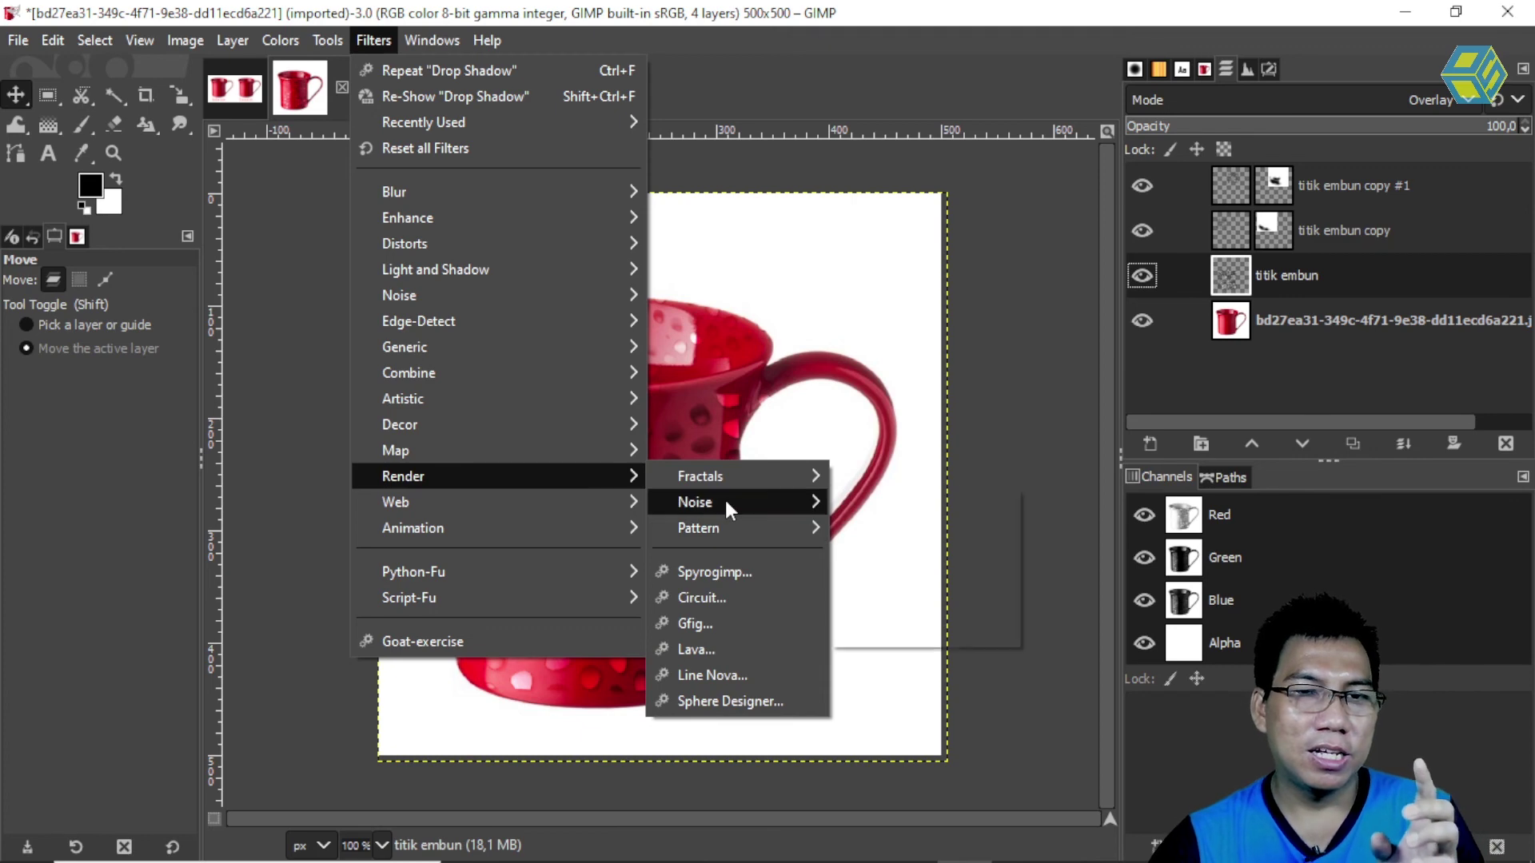
{"action": "mouse_move", "coordinate": [725, 497]}
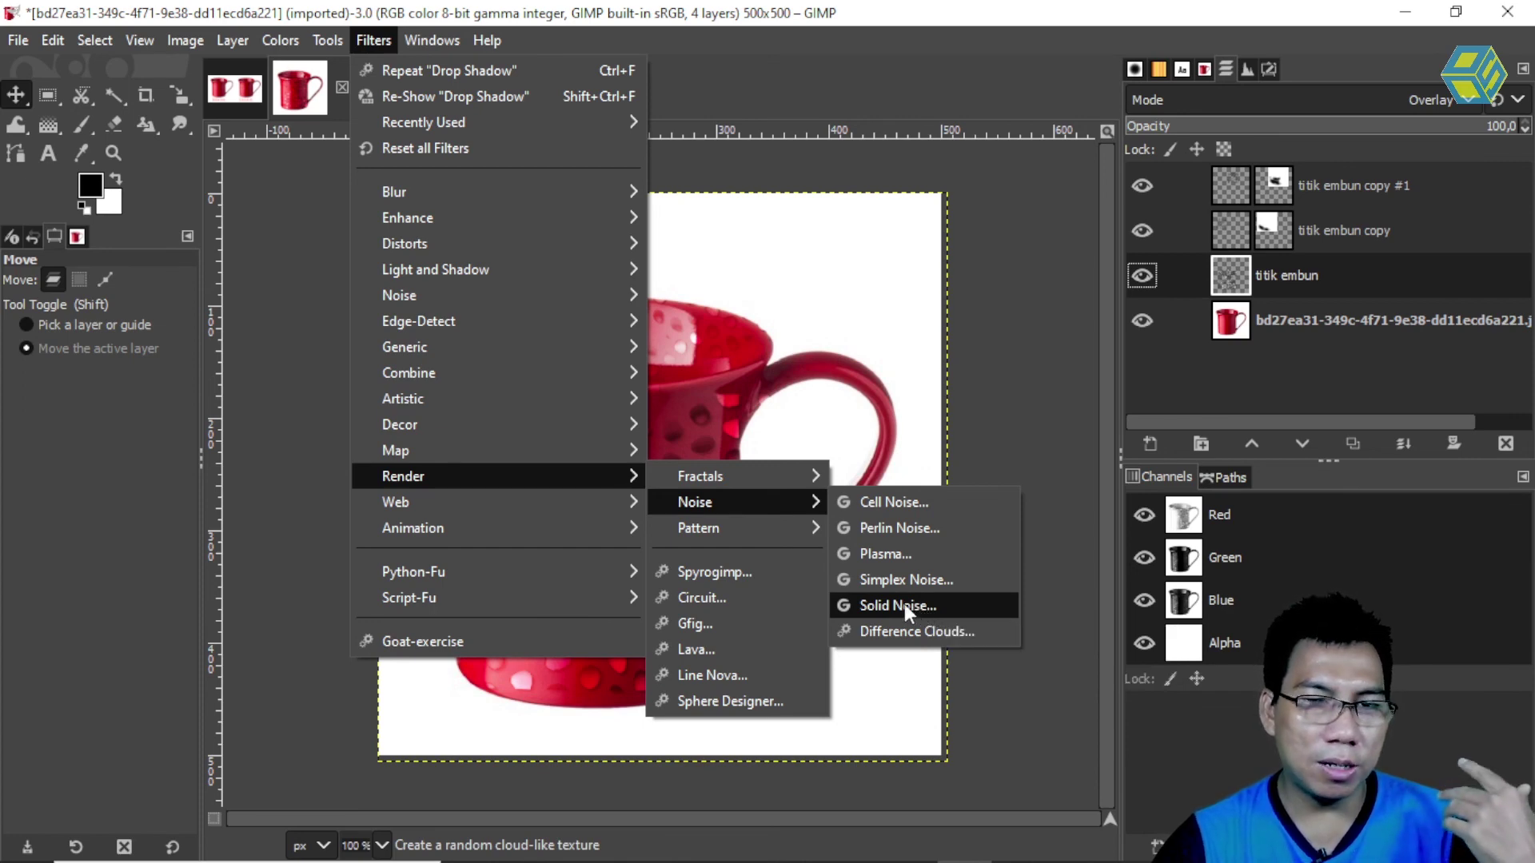
{"action": "mouse_move", "coordinate": [429, 197]}
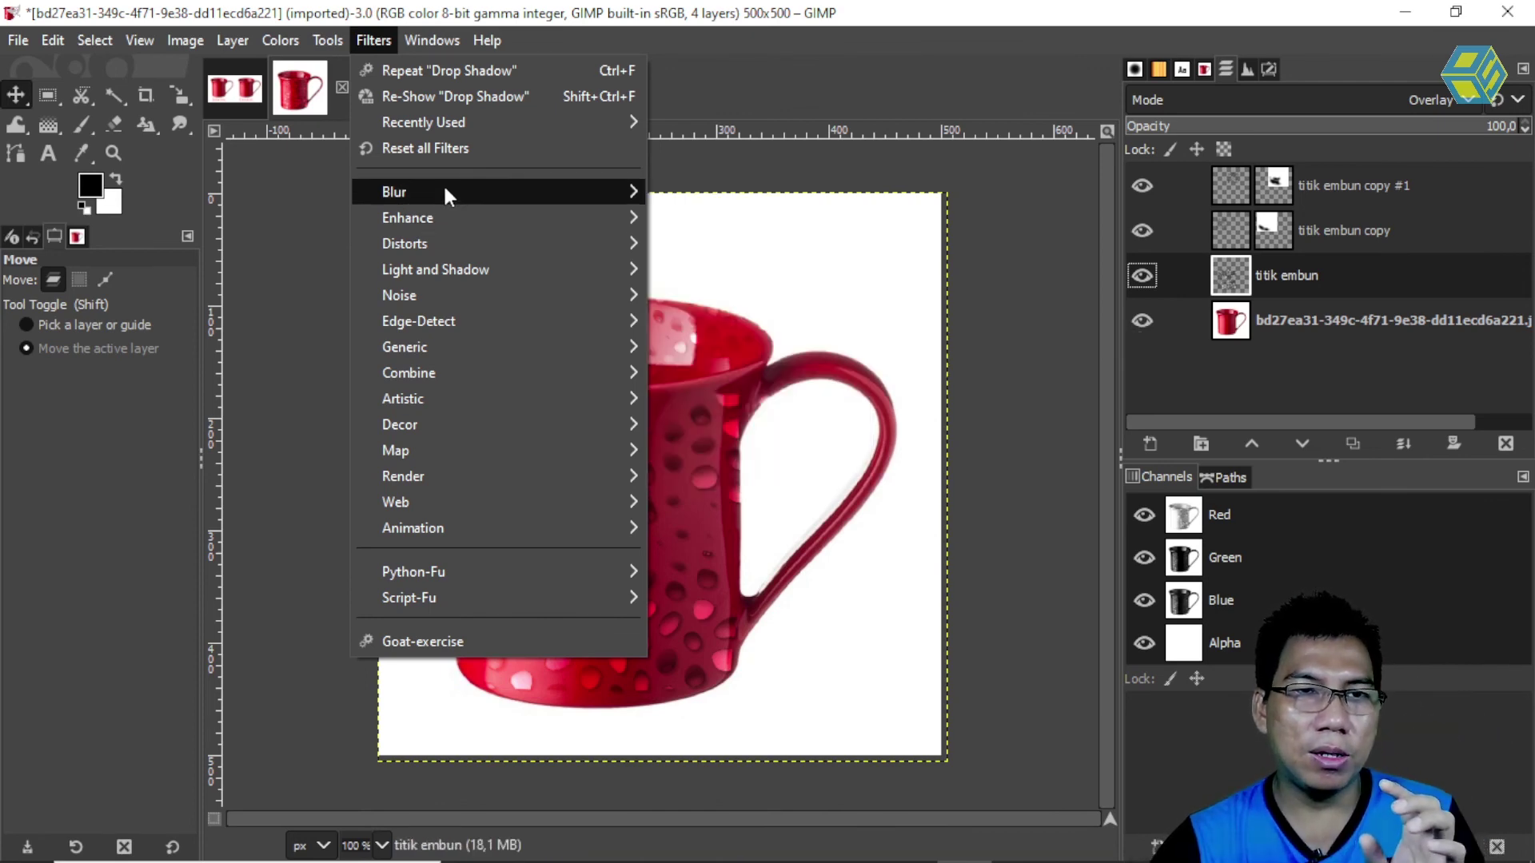
{"action": "mouse_move", "coordinate": [462, 245]}
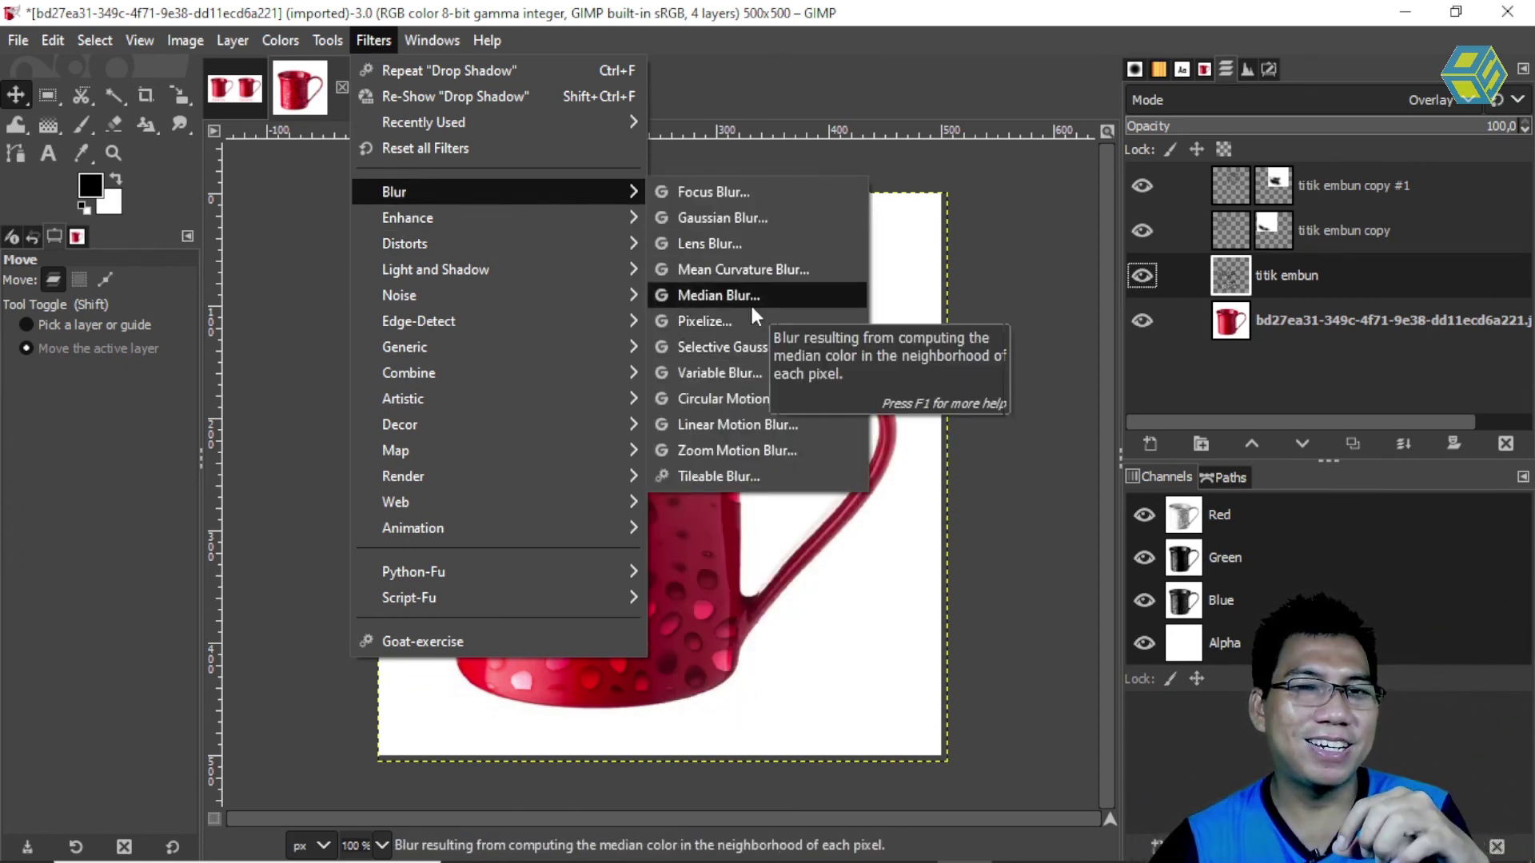
{"action": "left_click", "coordinate": [940, 85]}
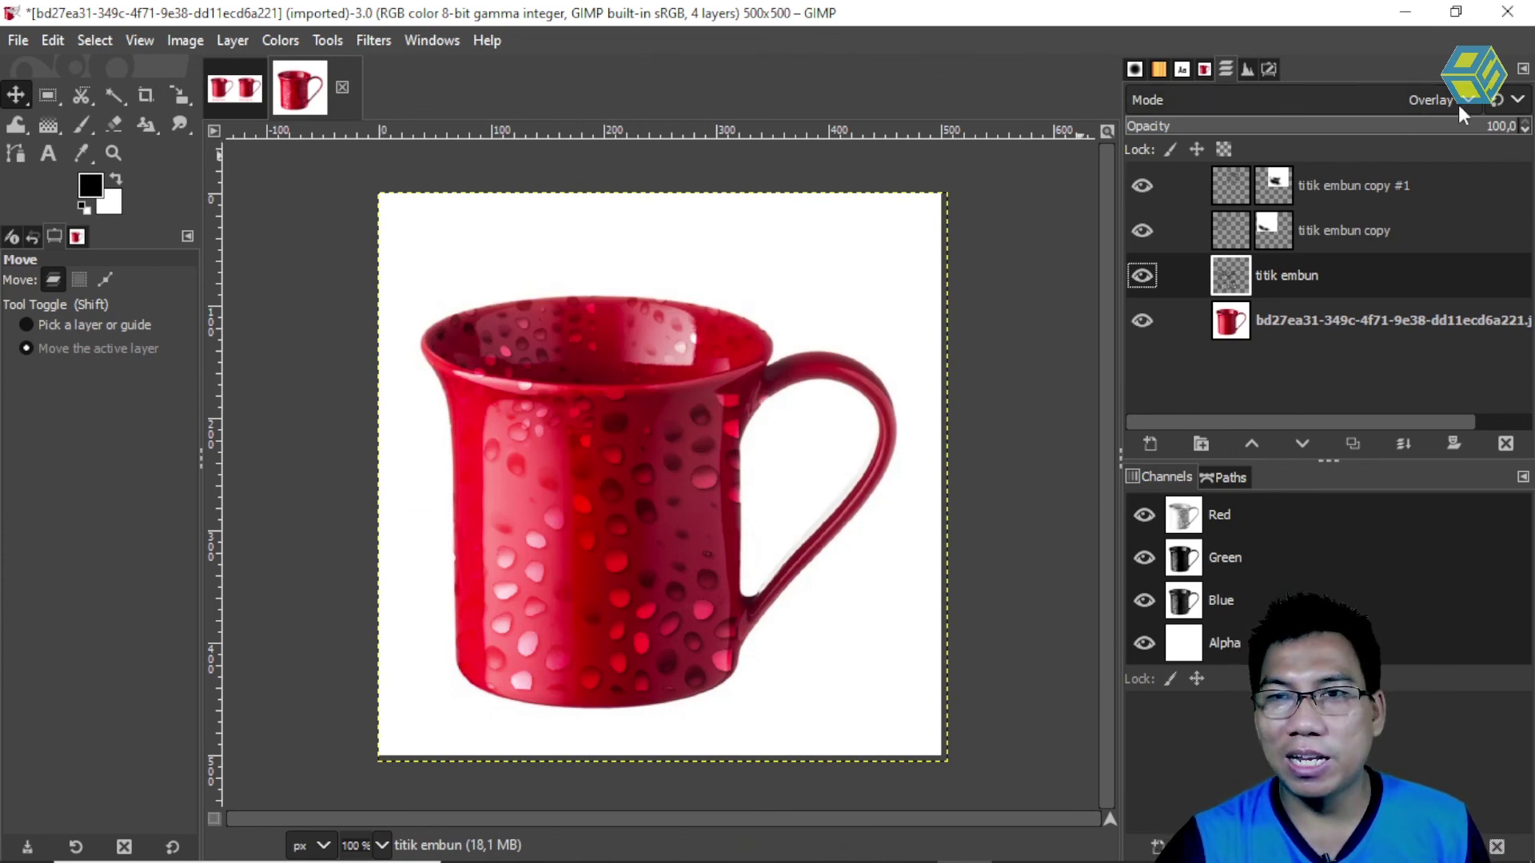